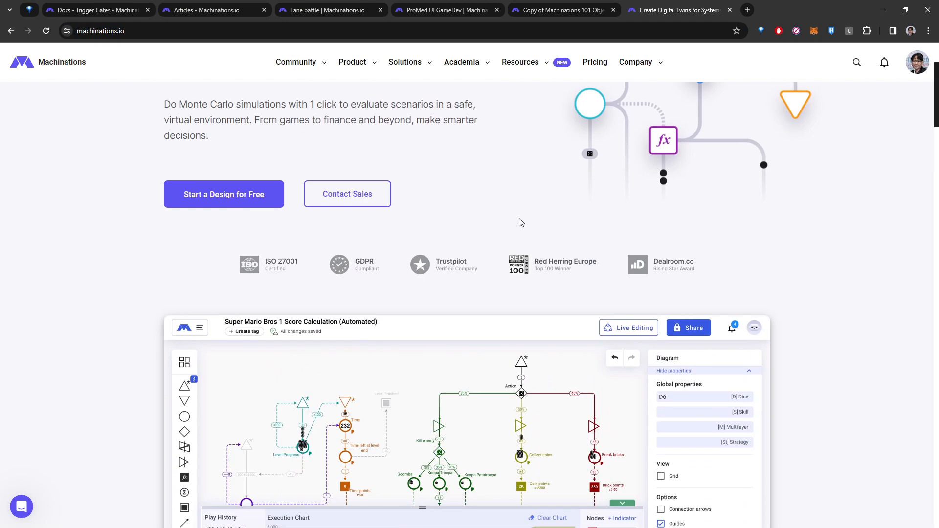
# Look over the Machinations homepage and its embedded Super Mario Bros 1 sample diagram, and start a free design
pyautogui.scroll(-2, 521, 222)
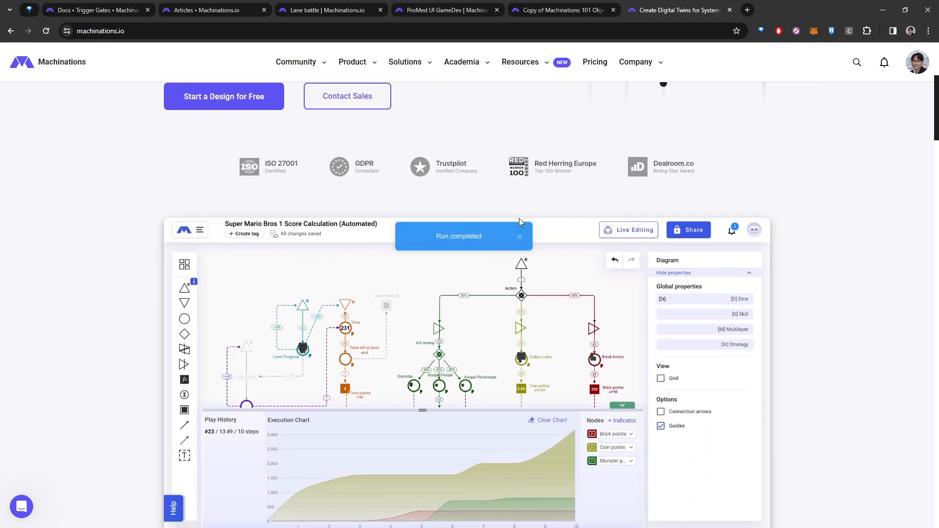
pyautogui.scroll(-2, 520, 222)
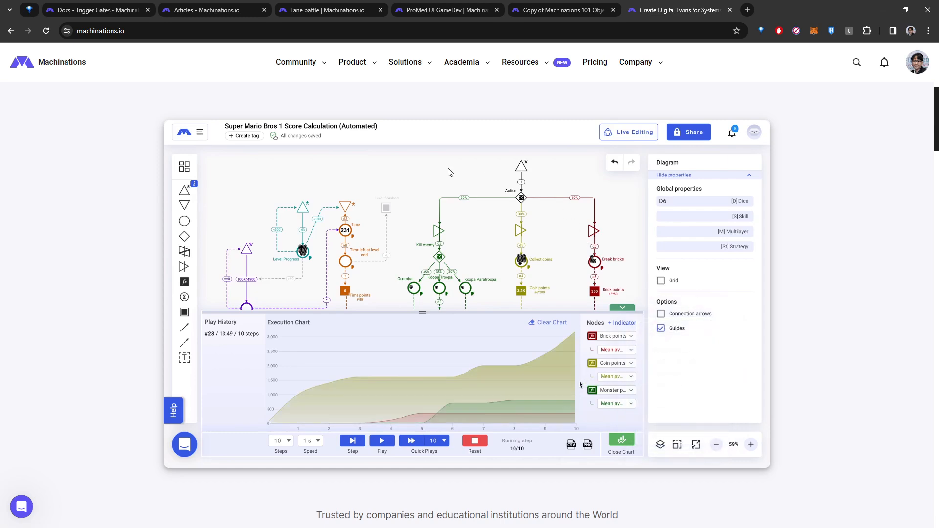
pyautogui.scroll(-1, 469, 293)
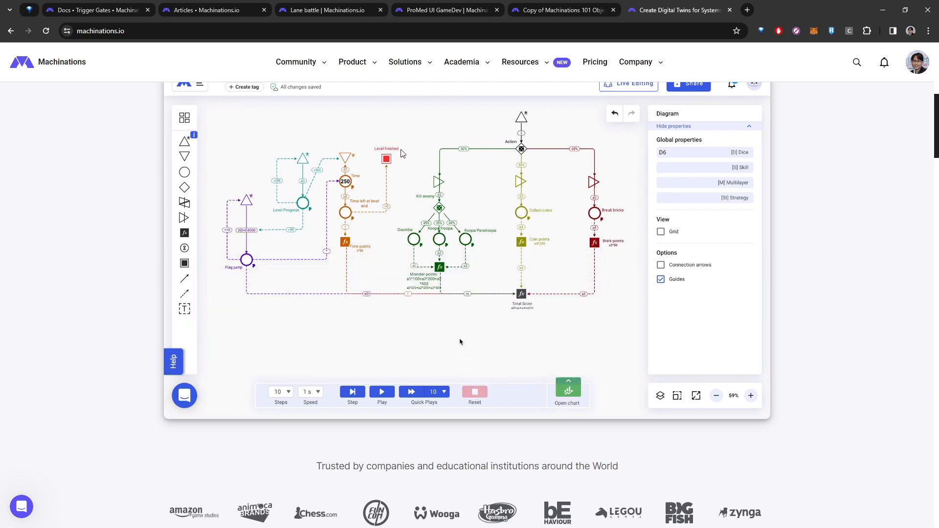
pyautogui.scroll(1, 460, 338)
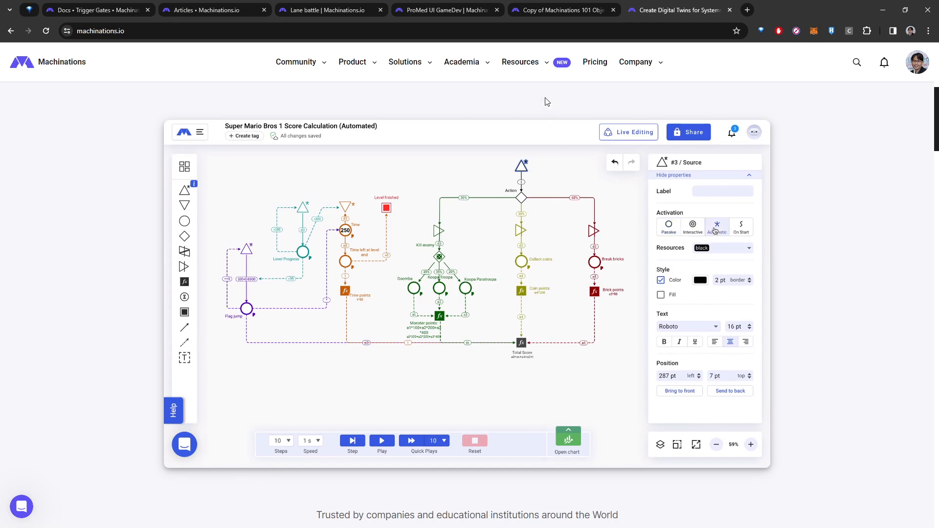
pyautogui.scroll(7, 546, 101)
pyautogui.moveTo(523, 62)
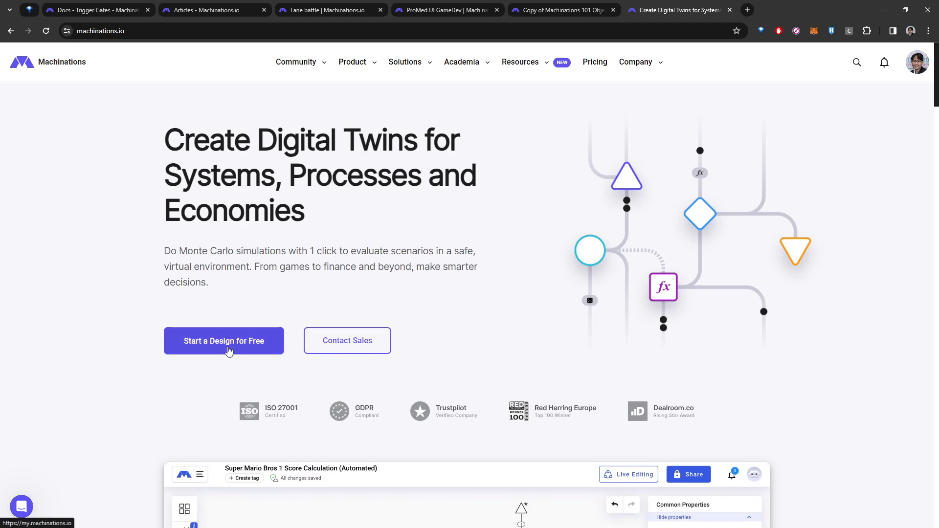
pyautogui.click(186, 352)
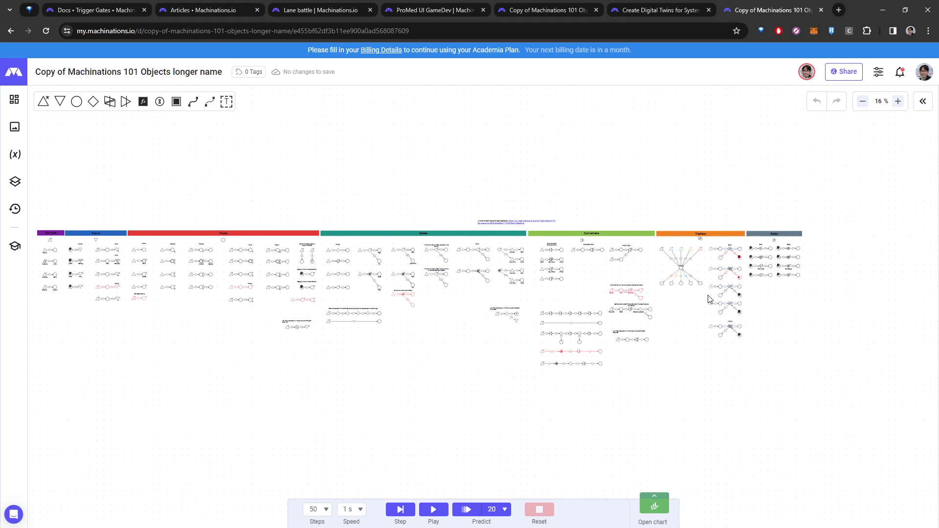
pyautogui.click(15, 78)
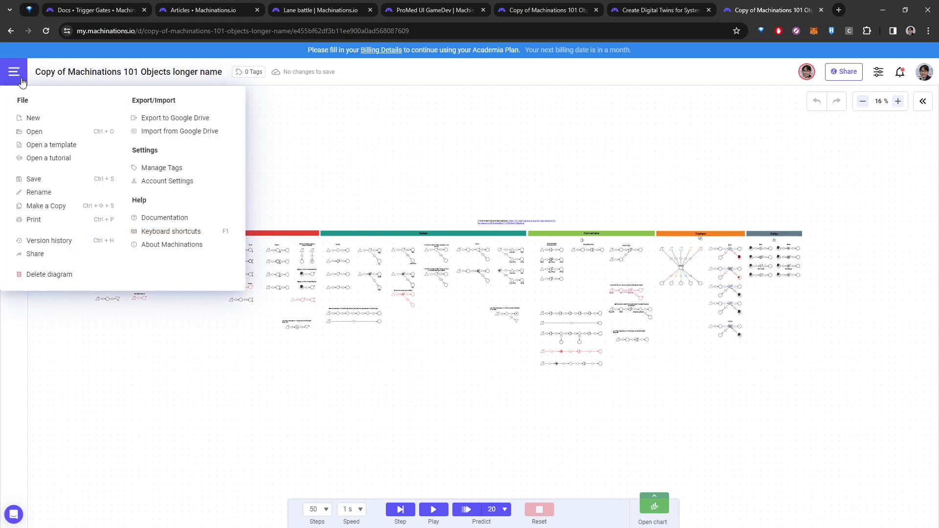
pyautogui.click(33, 118)
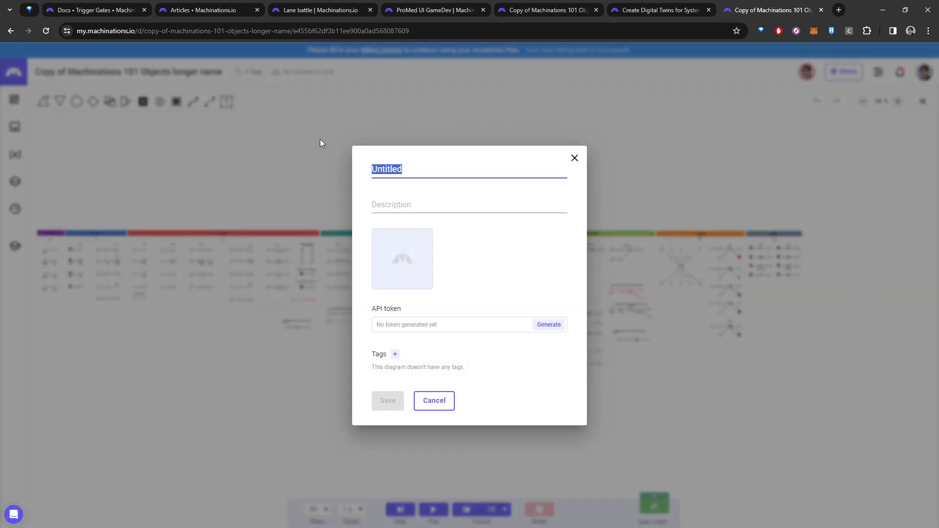
pyautogui.click(574, 158)
# Switch to the ProMed UI GameDev diagram and place a Pool in the upper part of its empty canvas
pyautogui.click(435, 11)
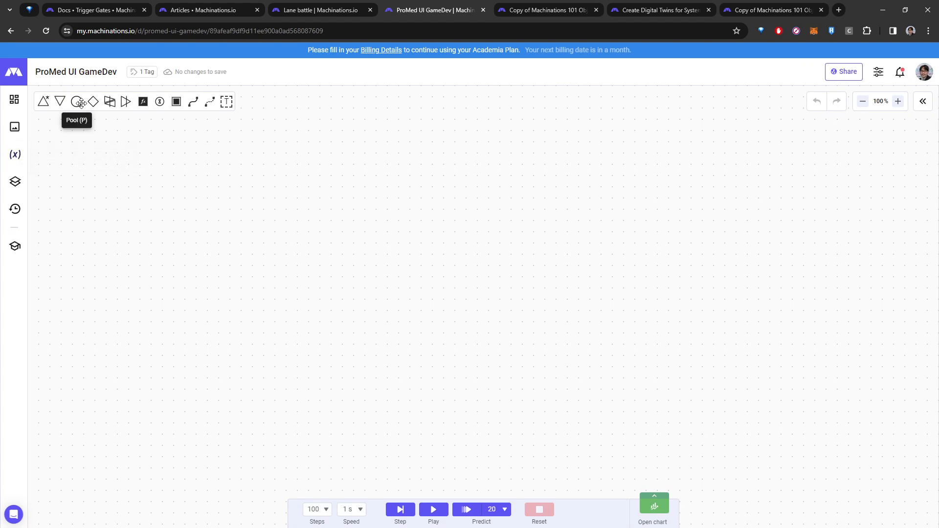
pyautogui.moveTo(79, 102); pyautogui.dragTo(319, 174)
pyautogui.scroll(5, 322, 194)
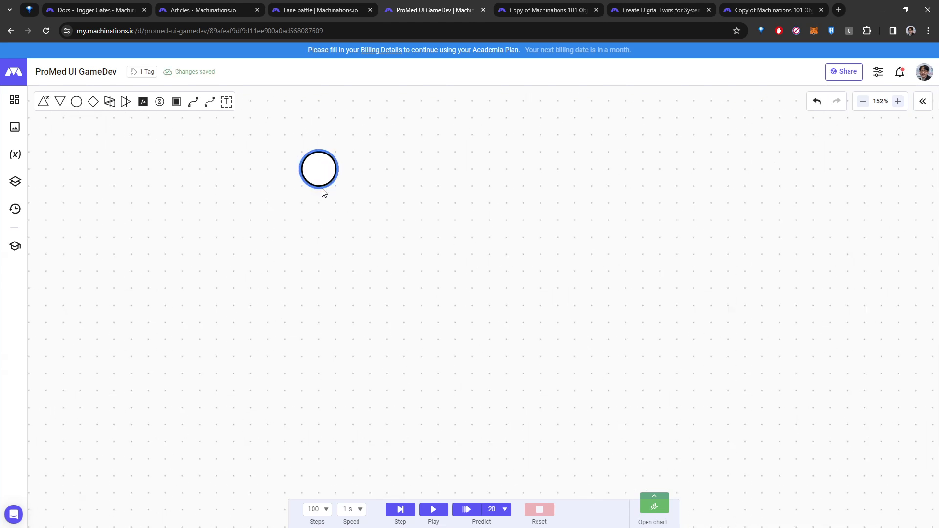
pyautogui.scroll(1, 322, 191)
pyautogui.moveTo(420, 192); pyautogui.dragTo(469, 266)
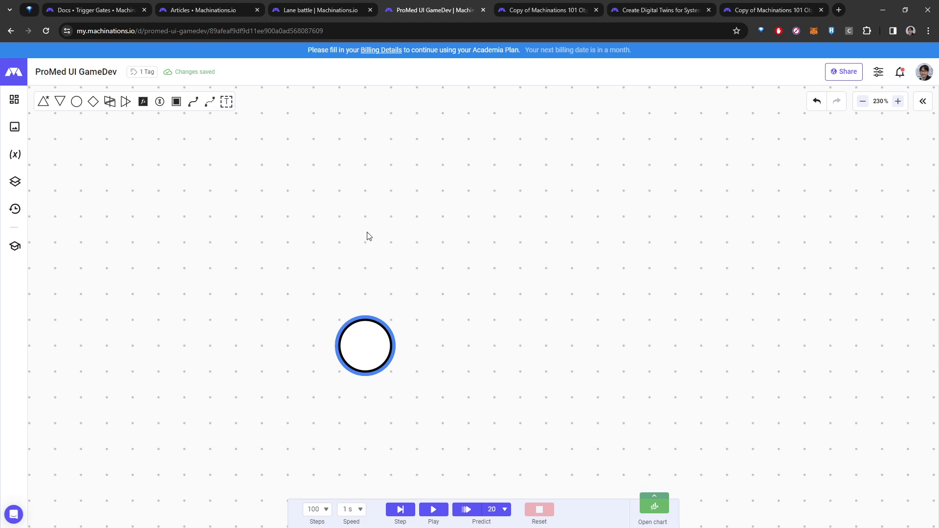
pyautogui.click(372, 247)
pyautogui.click(376, 336)
pyautogui.scroll(-1, 471, 286)
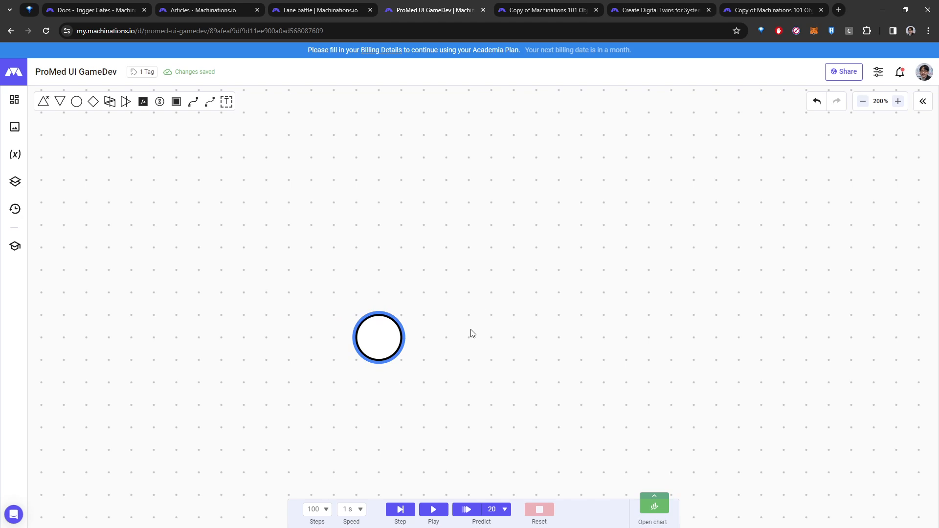
pyautogui.moveTo(472, 333); pyautogui.dragTo(475, 270)
pyautogui.scroll(2, 476, 270)
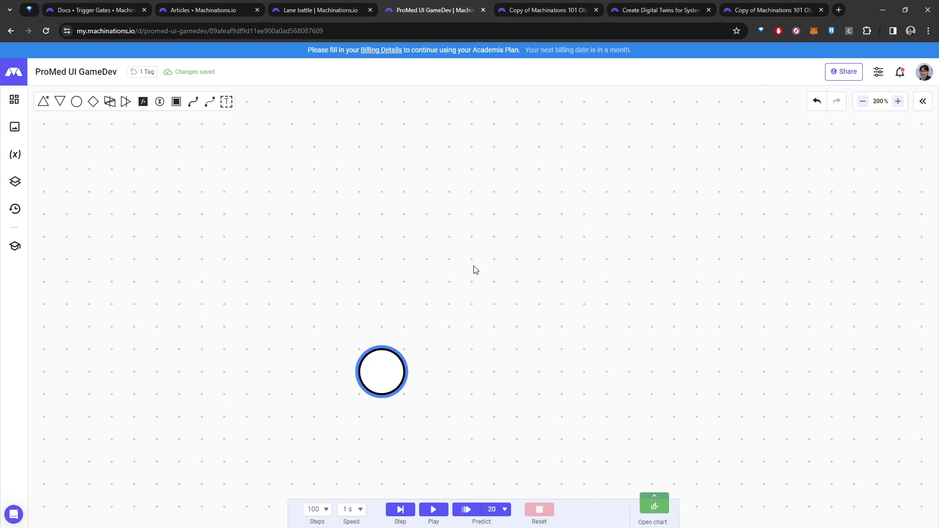
pyautogui.scroll(-4, 465, 277)
pyautogui.scroll(1, 460, 274)
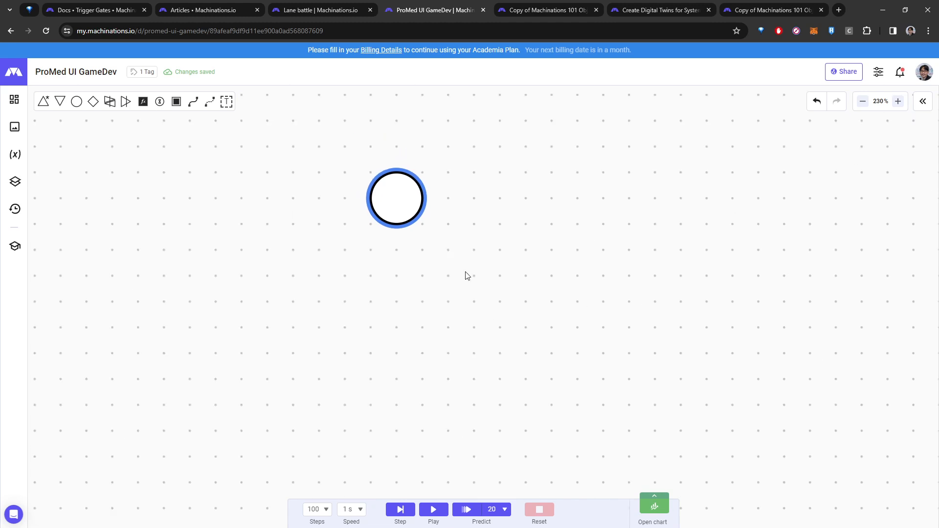
# Show the pool's properties and label it "Player 1"
pyautogui.click(387, 203)
pyautogui.click(922, 102)
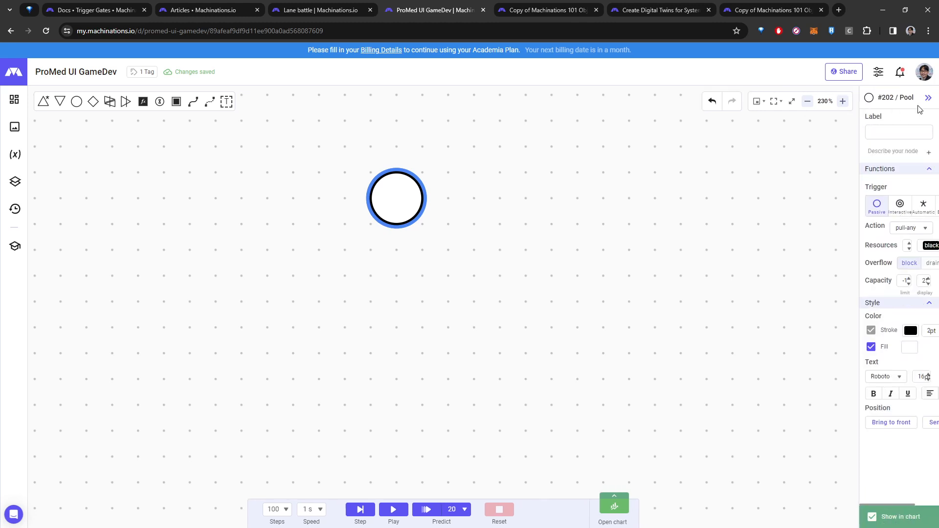
pyautogui.click(883, 133)
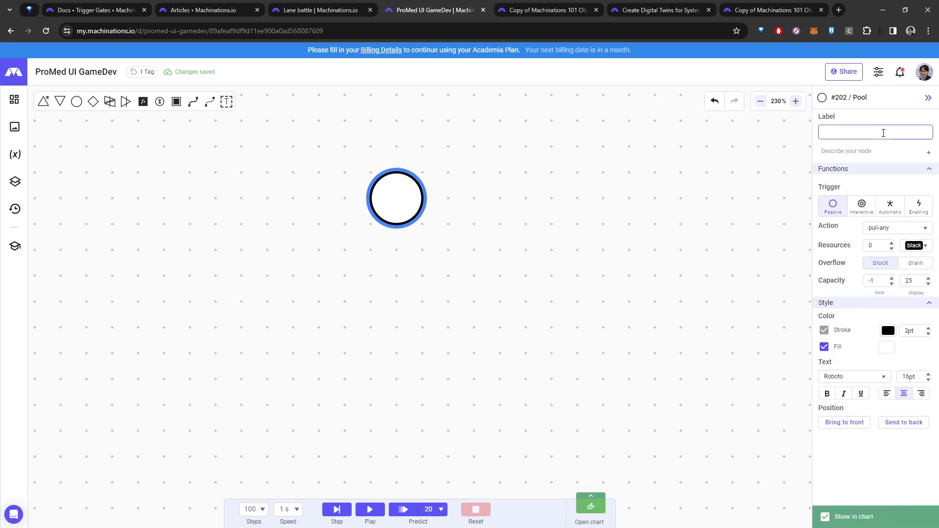
pyautogui.write('Player 1')
pyautogui.click(641, 258)
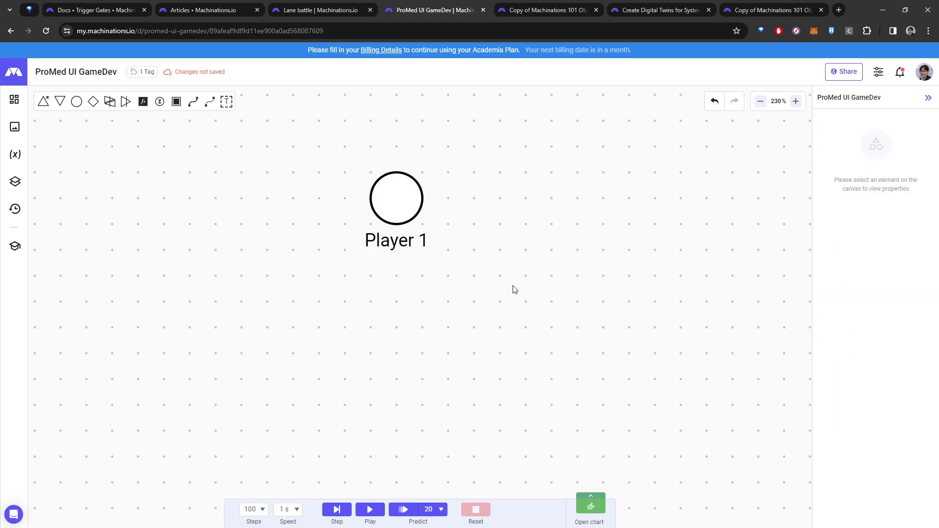
pyautogui.click(928, 99)
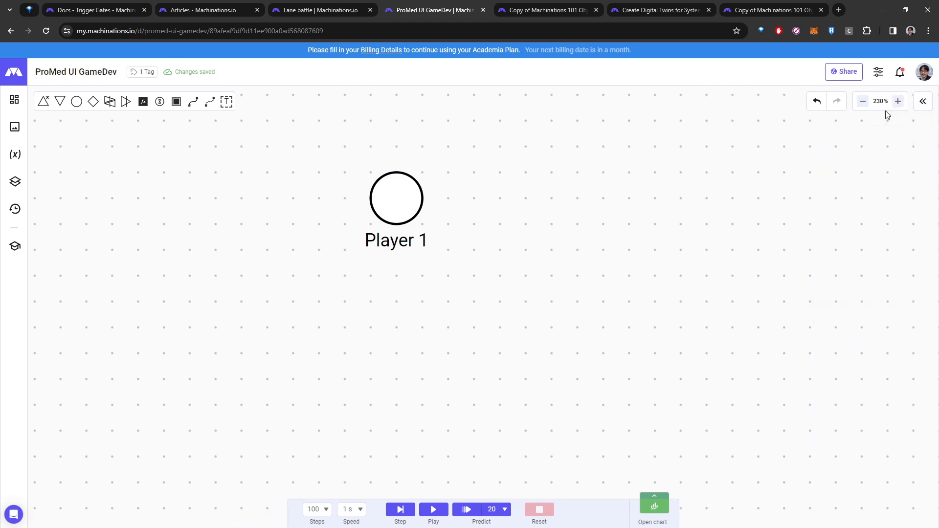
pyautogui.click(918, 102)
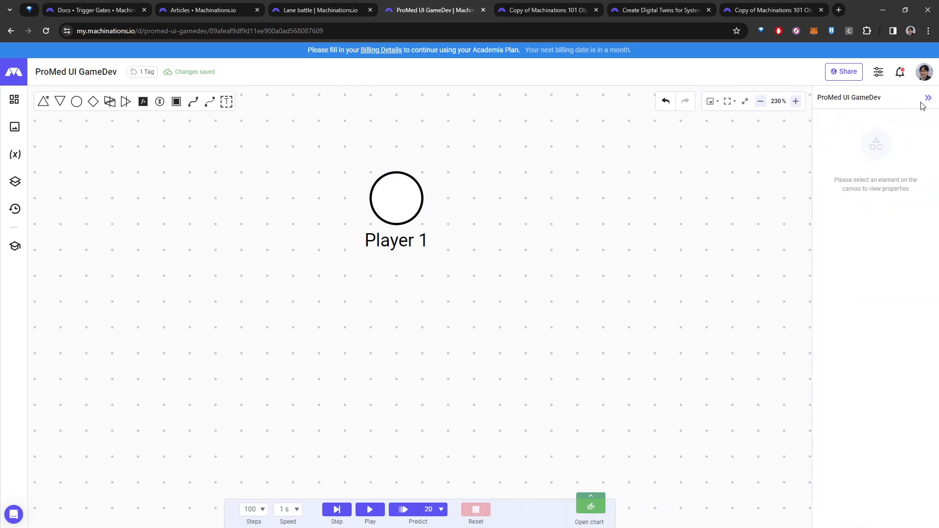
# Move the Player 1 pool to the left on the canvas, leaving room for a second pool beside it
pyautogui.moveTo(419, 199); pyautogui.dragTo(299, 197)
pyautogui.click(463, 233)
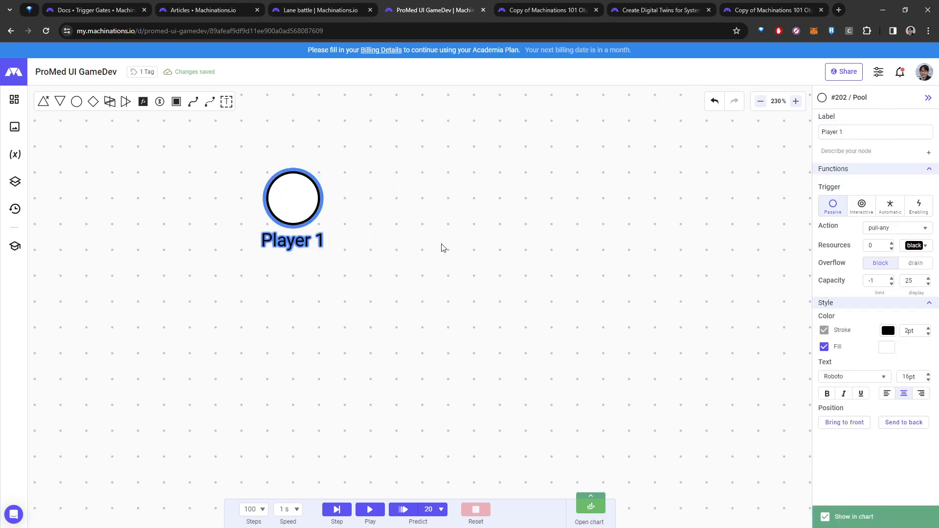
pyautogui.click(416, 239)
# Duplicate the Player 1 pool and place the copy level with the original, to its right
pyautogui.click(299, 198)
pyautogui.hotkey('ctrl', 'c')
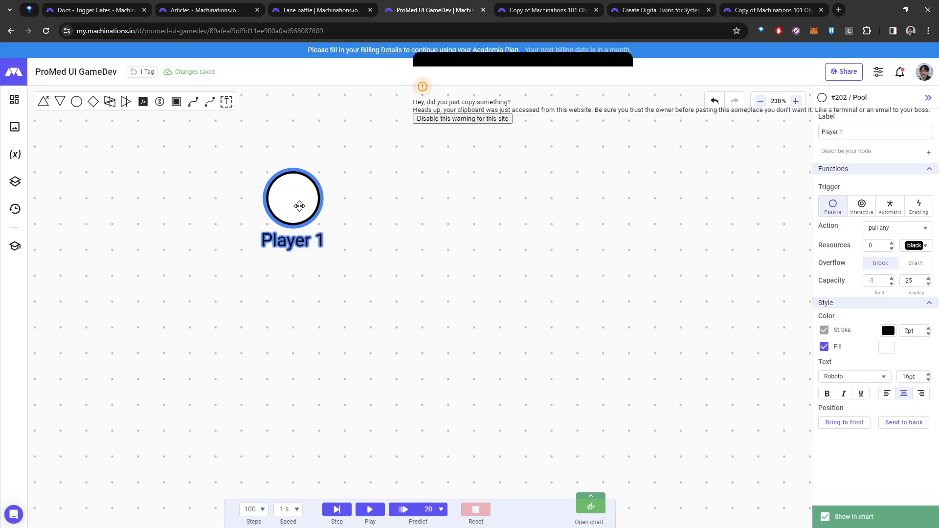
pyautogui.hotkey('ctrl', 'v')
pyautogui.moveTo(299, 206); pyautogui.dragTo(472, 176)
pyautogui.click(926, 60)
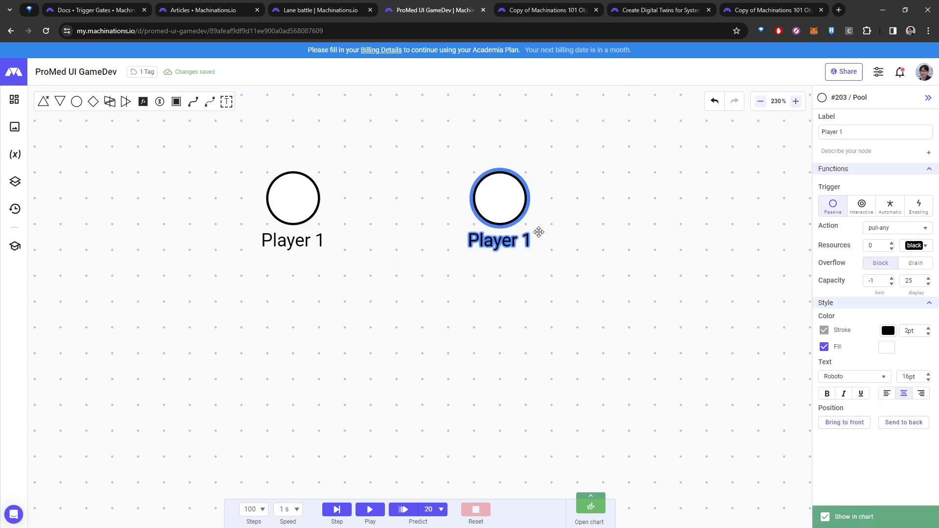
# Change the label of the copied pool to "Player 2"
pyautogui.tripleClick(864, 131)
pyautogui.click(876, 134)
pyautogui.click(598, 270)
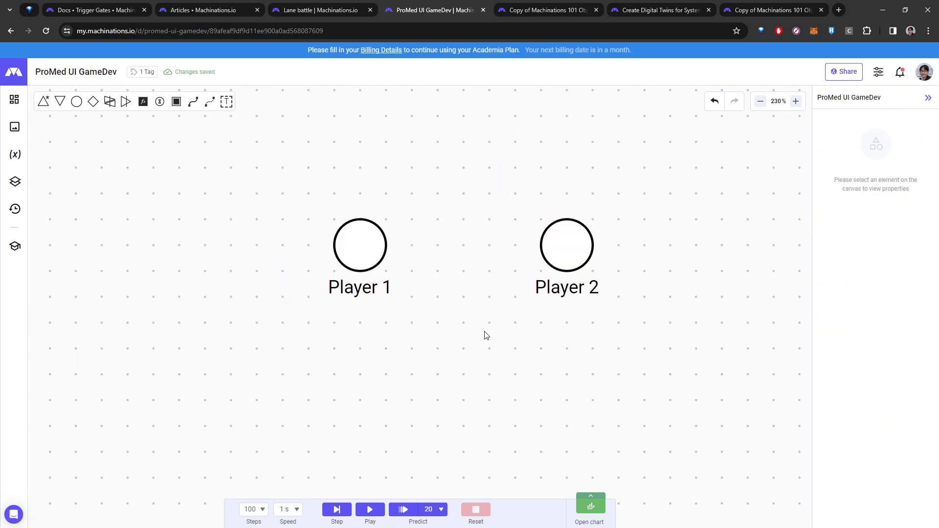
pyautogui.moveTo(486, 336); pyautogui.dragTo(462, 324)
pyautogui.click(366, 258)
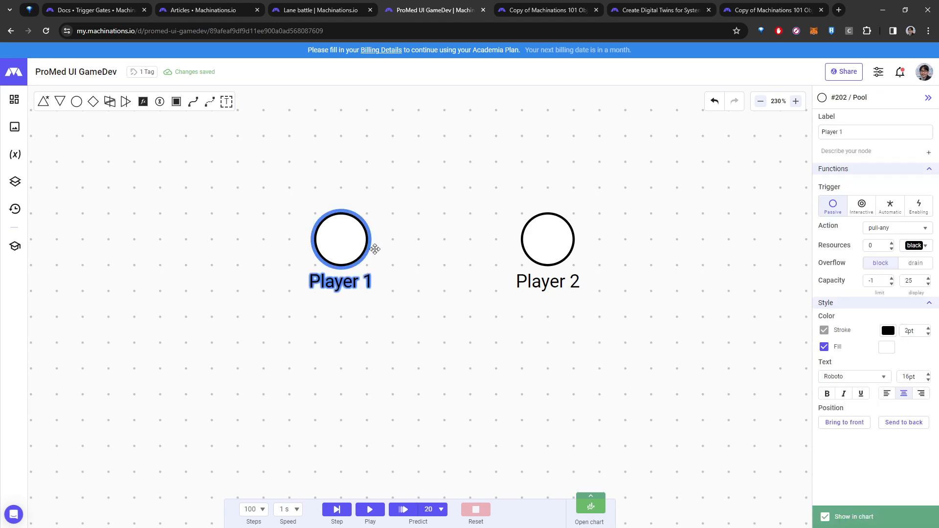
pyautogui.click(549, 247)
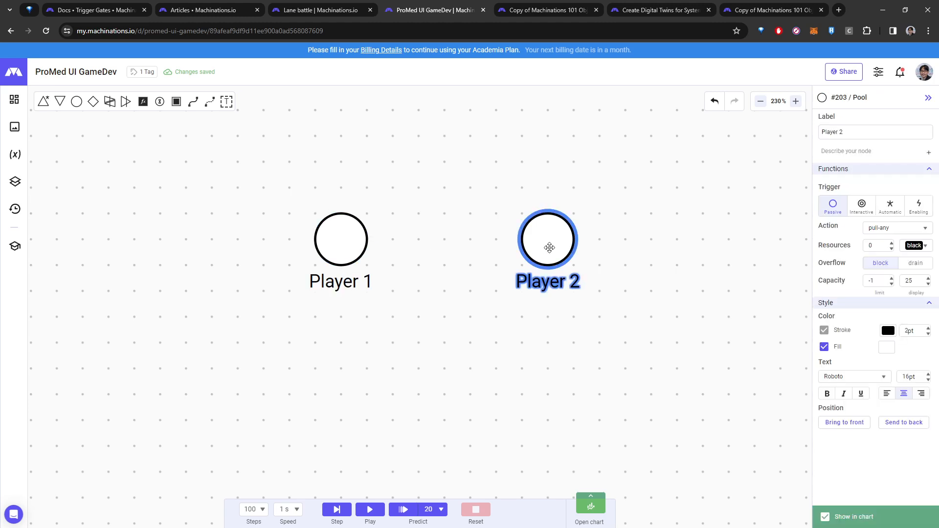
pyautogui.click(344, 246)
pyautogui.click(553, 250)
# Give the Player 1 pool 10 resources and set their colour to Orange
pyautogui.click(322, 252)
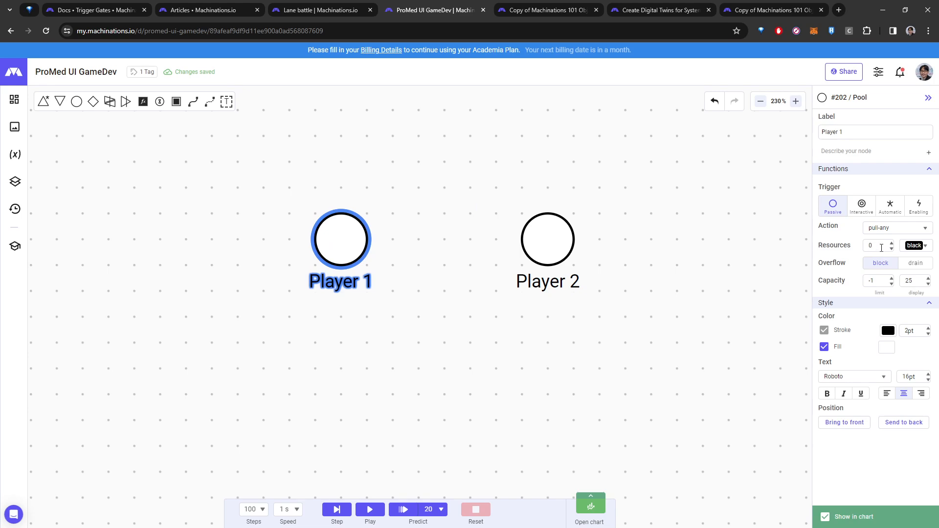
pyautogui.moveTo(881, 248); pyautogui.dragTo(864, 247)
pyautogui.click(921, 247)
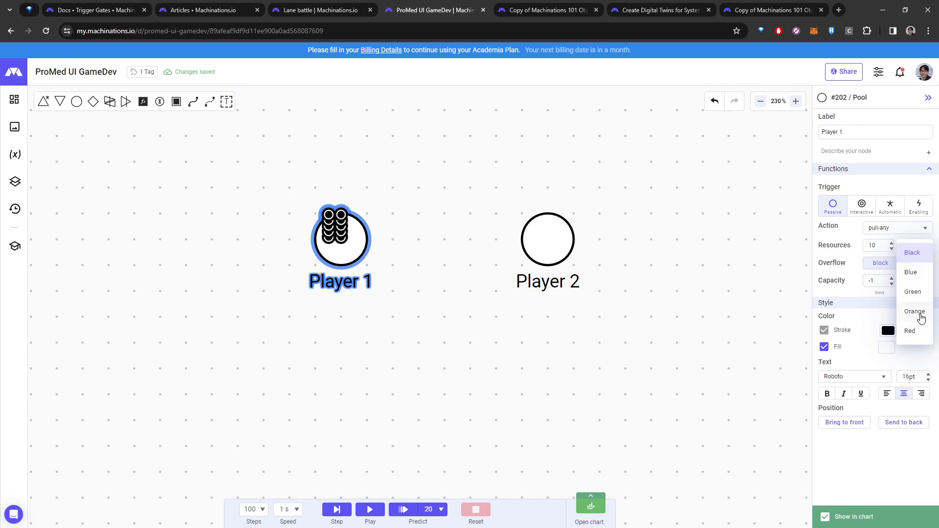
pyautogui.click(921, 317)
pyautogui.click(484, 309)
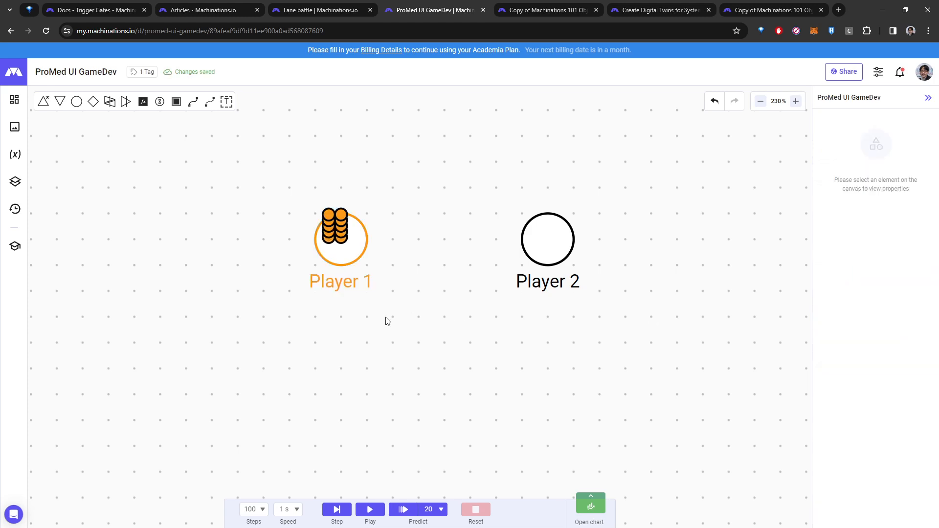
# Draw a resource connection from the Player 1 pool to the Player 2 pool
pyautogui.click(346, 257)
pyautogui.moveTo(193, 101); pyautogui.dragTo(548, 245)
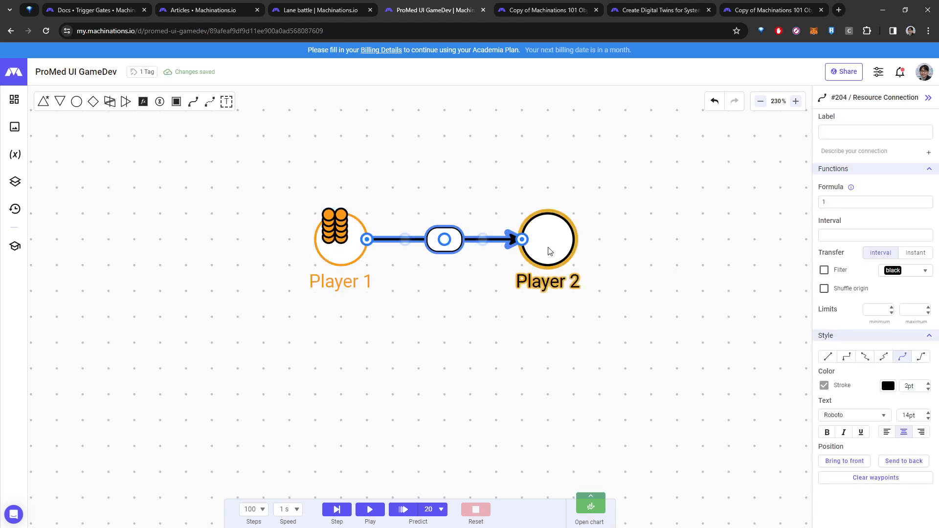
pyautogui.click(440, 297)
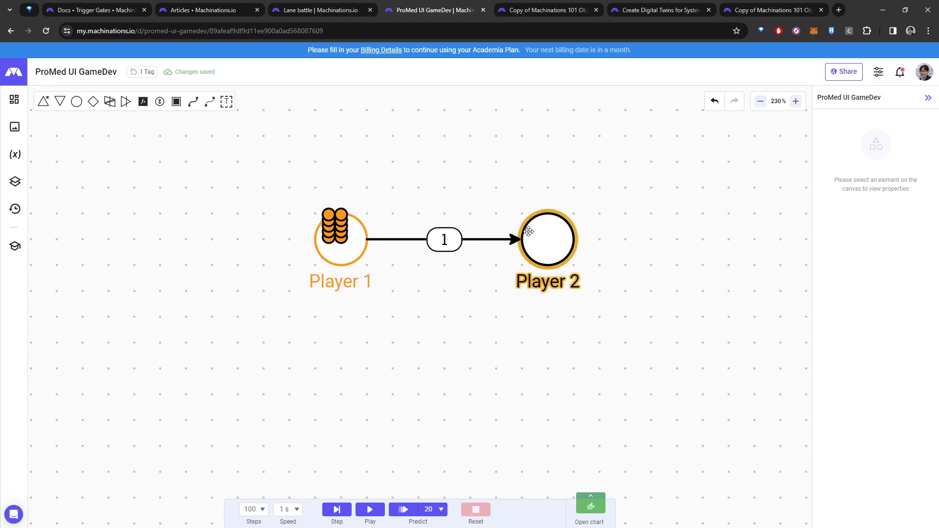
pyautogui.click(541, 254)
pyautogui.click(574, 318)
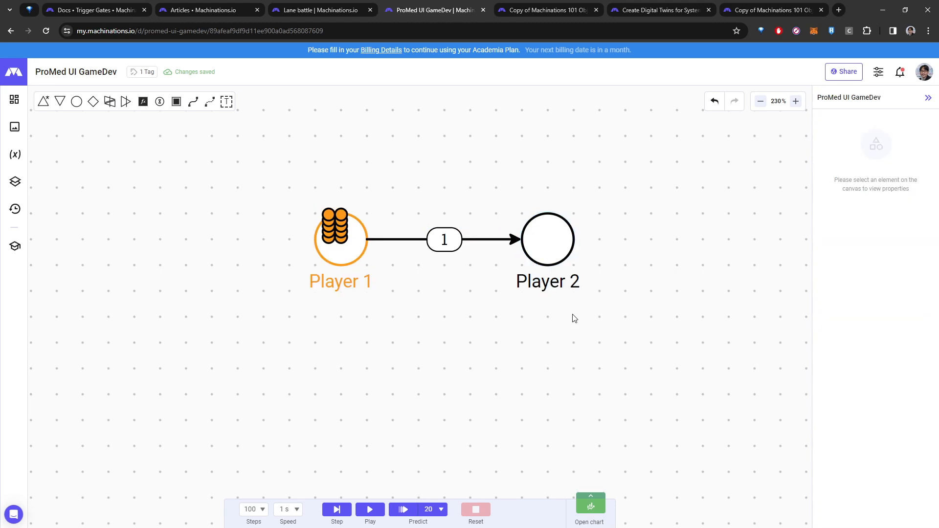
# Duplicate both player pools with their connection and place the copy directly below the original pair
pyautogui.moveTo(648, 321); pyautogui.dragTo(269, 201)
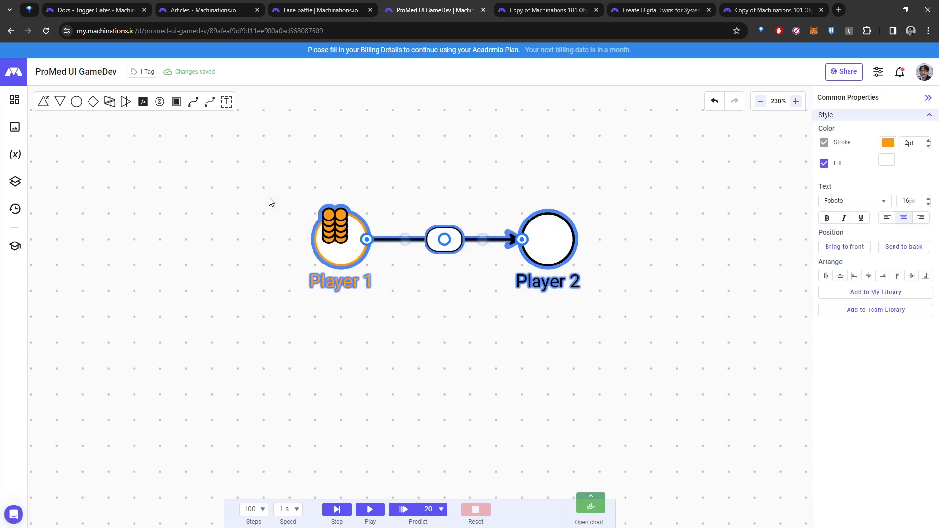
pyautogui.hotkey('ctrl', 'c')
pyautogui.hotkey('ctrl', 'v')
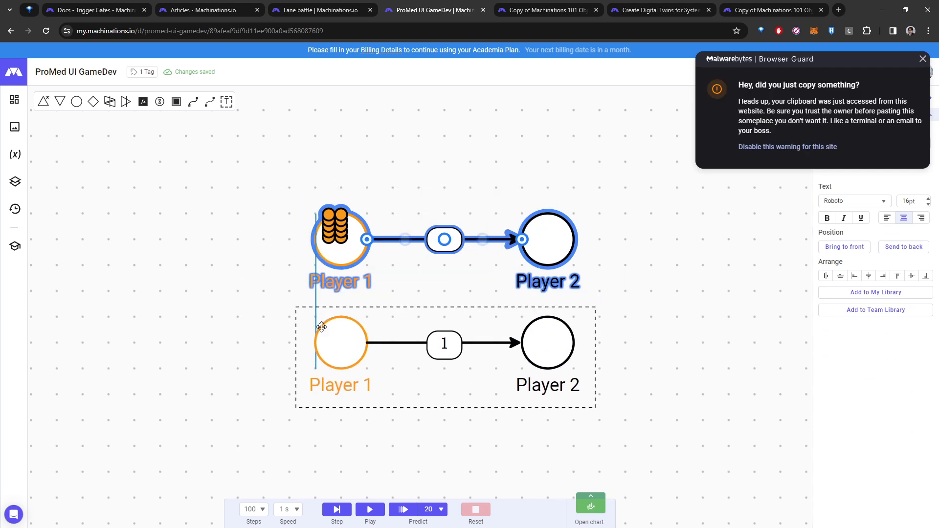
pyautogui.click(315, 318)
pyautogui.click(922, 59)
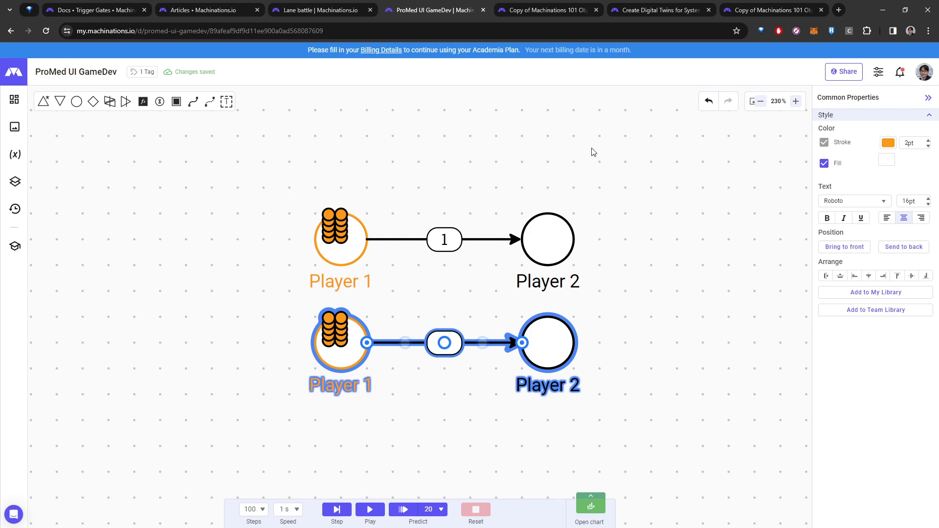
pyautogui.click(376, 413)
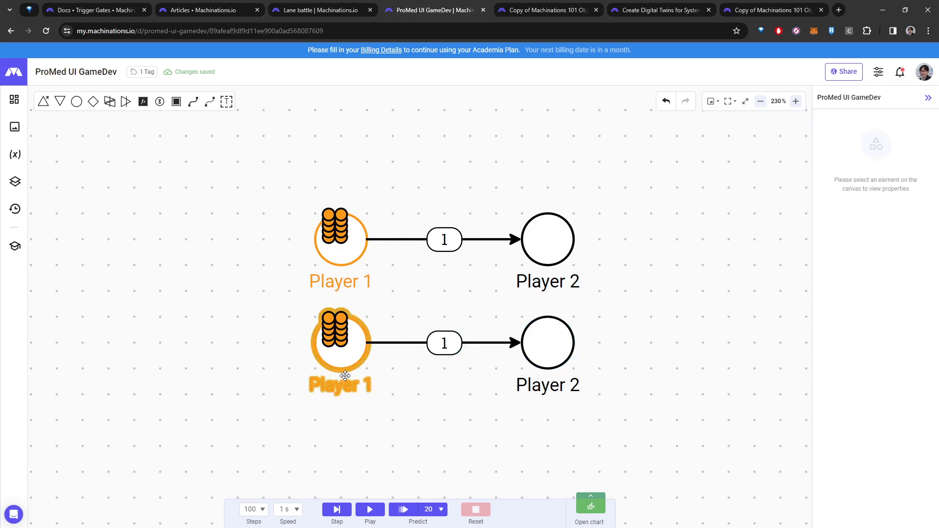
# Delete the lower pair's connection and redraw a resource connection from the lower Player 1 pool to the lower Player 2 pool
pyautogui.click(510, 348)
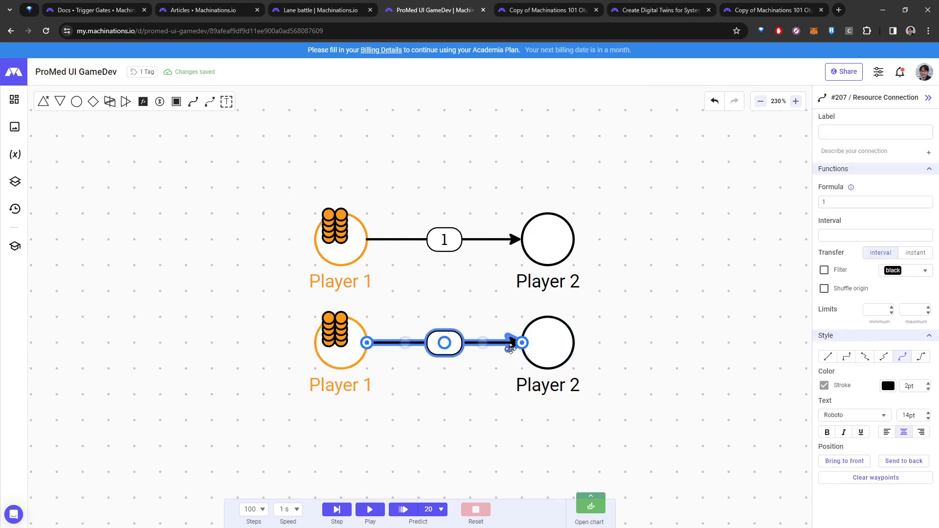
pyautogui.press('Delete')
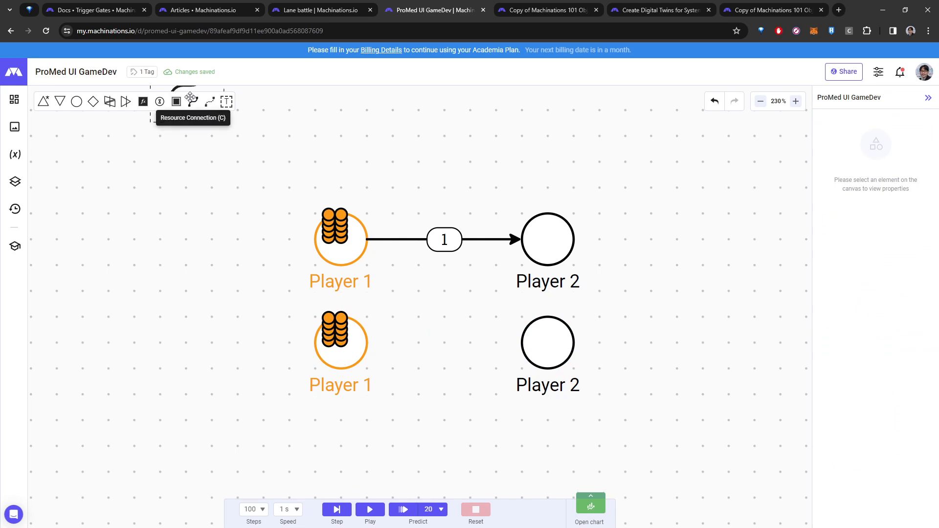
pyautogui.moveTo(190, 97); pyautogui.dragTo(342, 352)
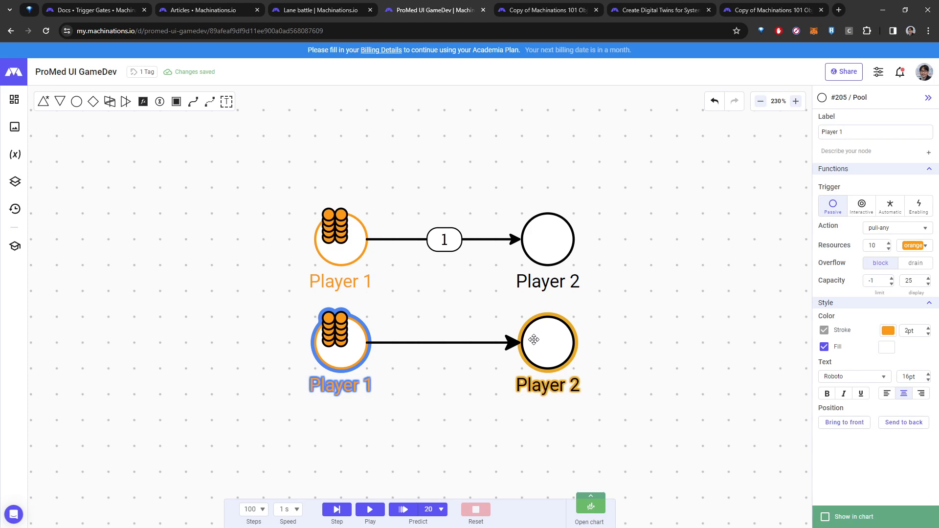
pyautogui.click(532, 340)
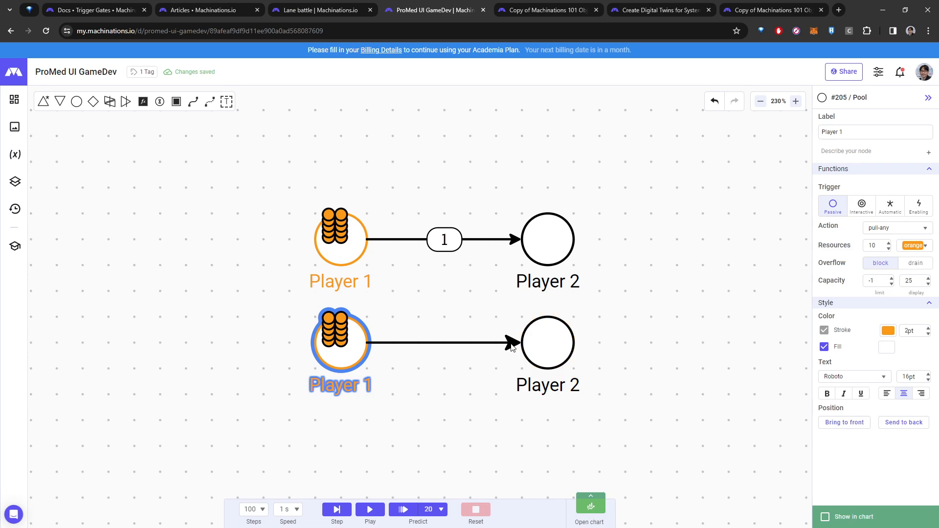
pyautogui.click(511, 347)
pyautogui.click(449, 379)
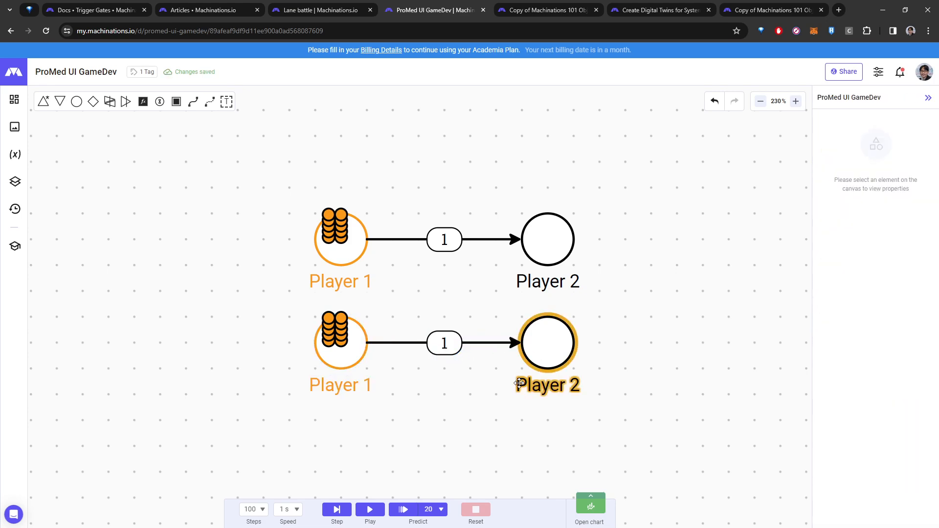
# Advance the simulation by a single step to check both pool pairs, and reset it
pyautogui.click(336, 509)
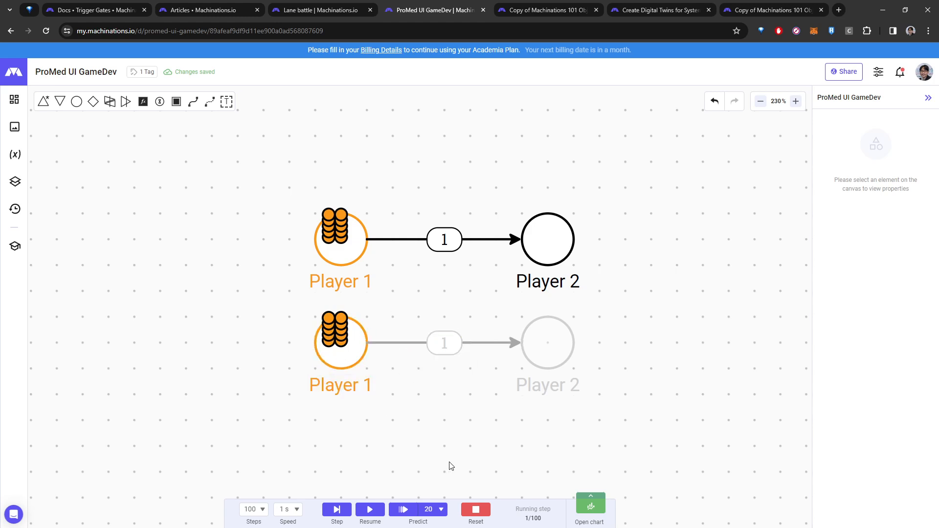
pyautogui.click(473, 508)
pyautogui.moveTo(599, 419); pyautogui.dragTo(283, 321)
pyautogui.click(480, 374)
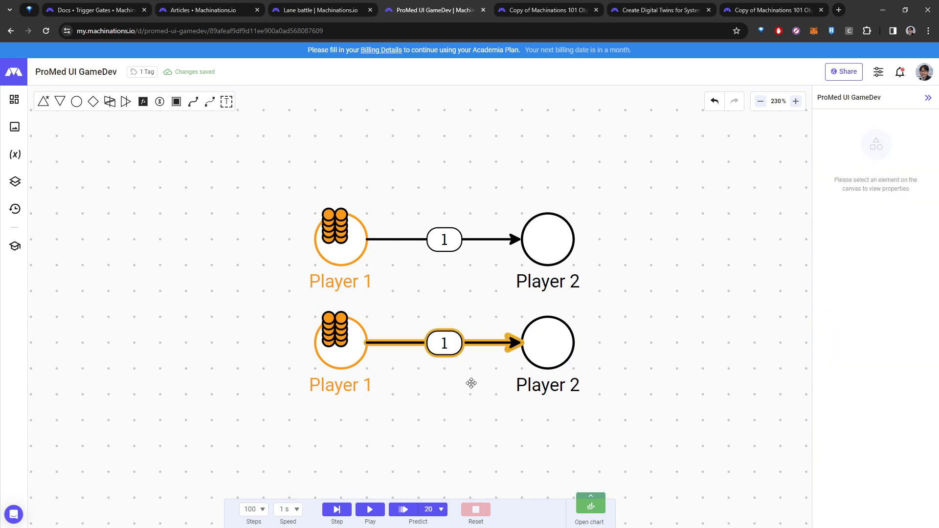
pyautogui.click(357, 250)
pyautogui.click(549, 247)
pyautogui.click(446, 296)
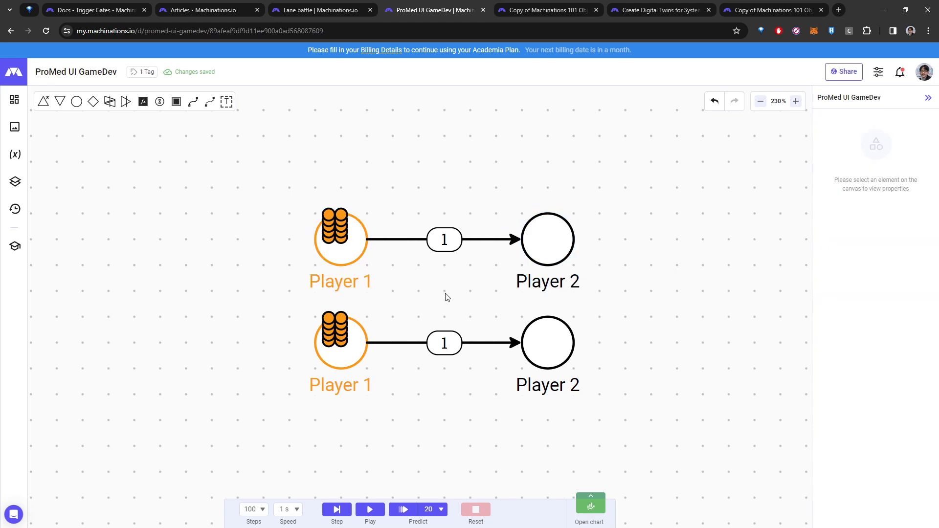
# Run the simulation repeatedly to examine how resources behave between the passive pools, resetting it after each run
pyautogui.click(371, 511)
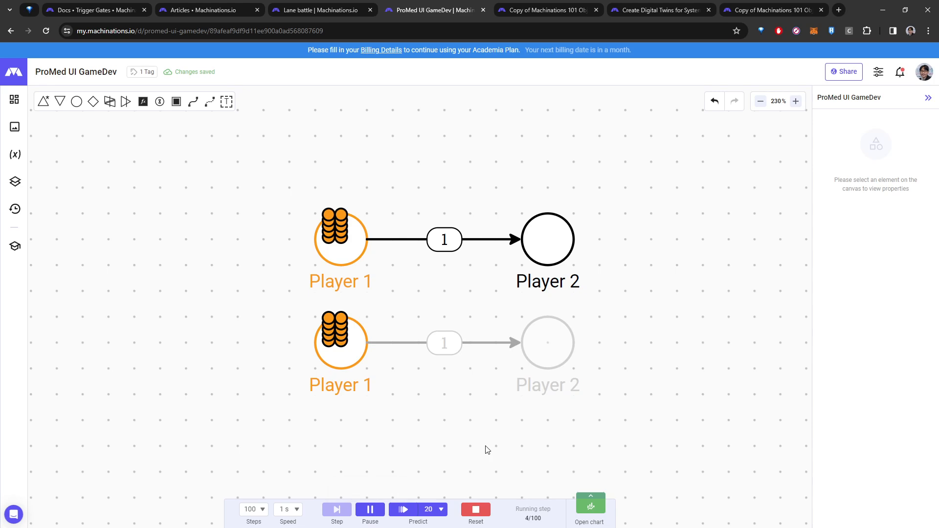
pyautogui.click(484, 512)
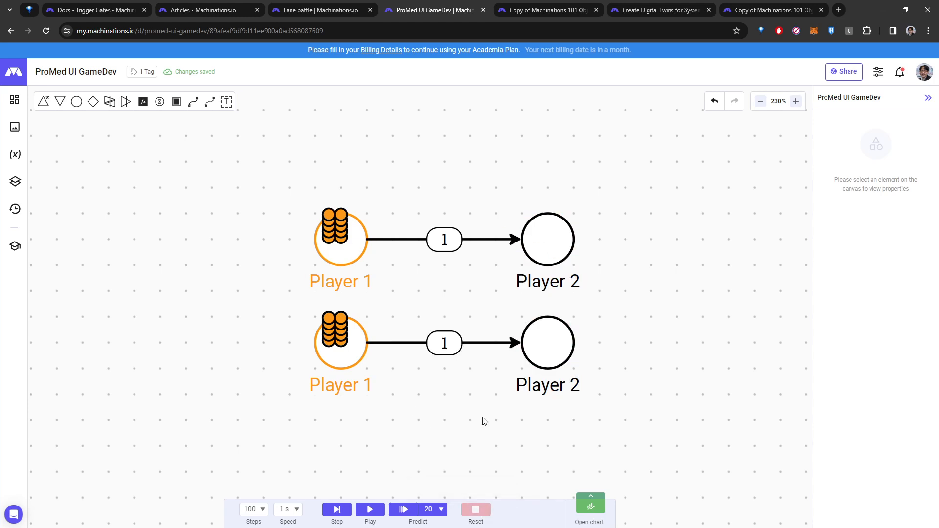
pyautogui.click(369, 510)
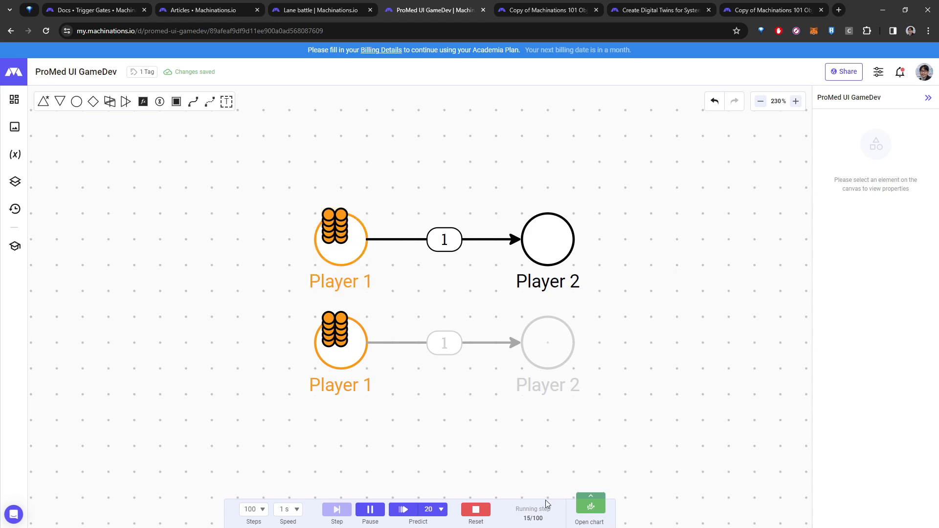
pyautogui.click(370, 509)
pyautogui.click(475, 513)
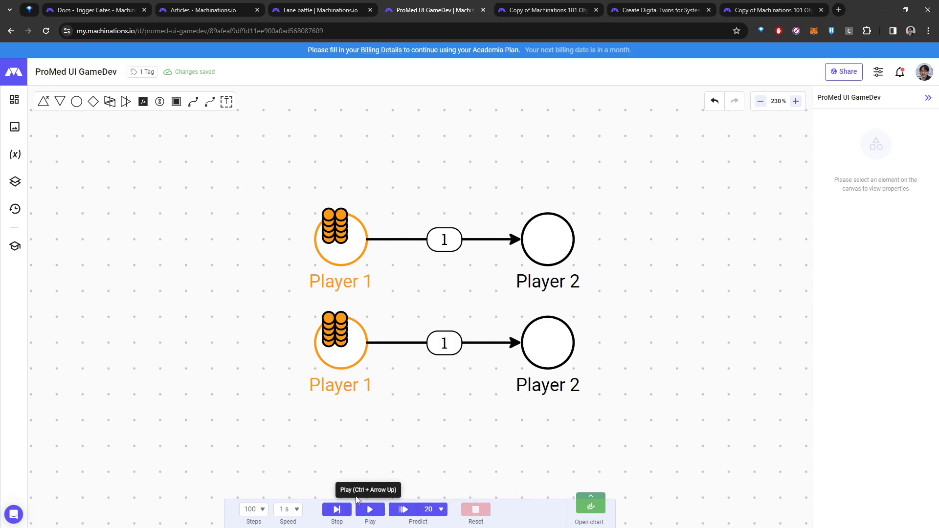
pyautogui.click(337, 510)
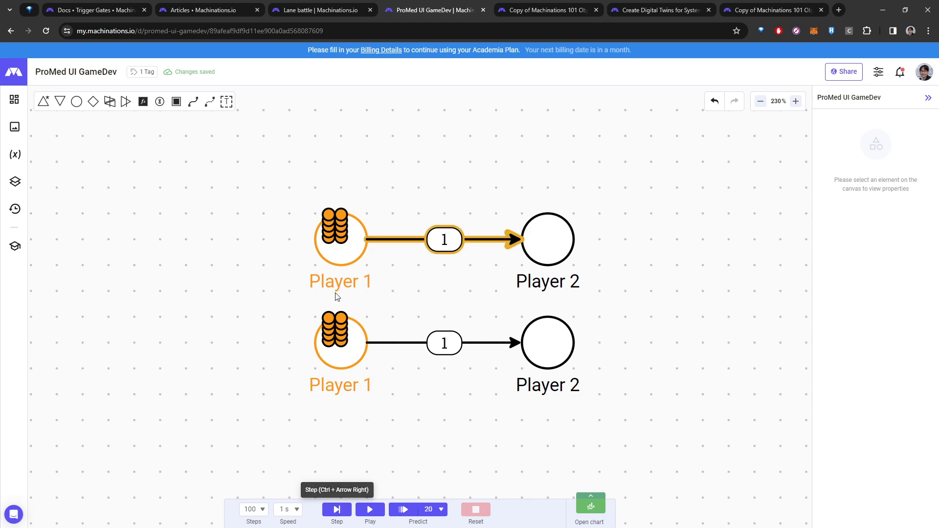
pyautogui.click(370, 509)
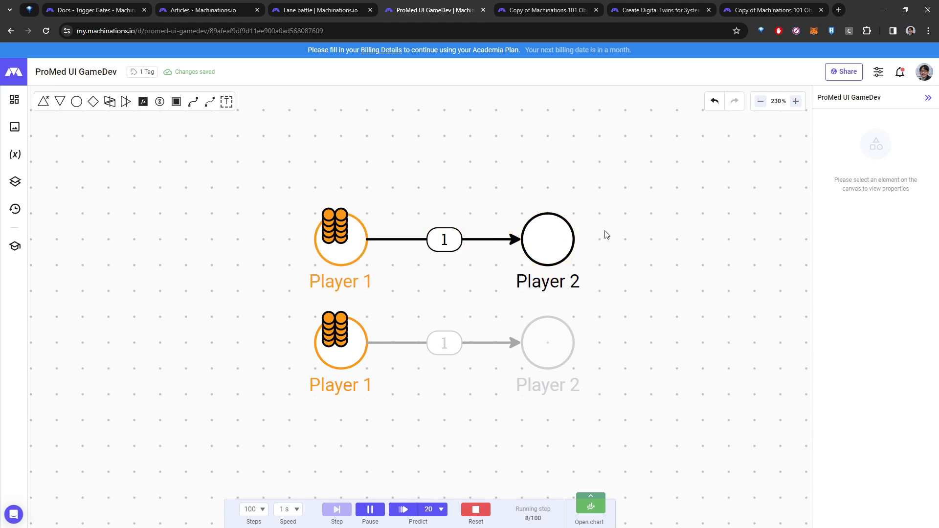
pyautogui.click(475, 510)
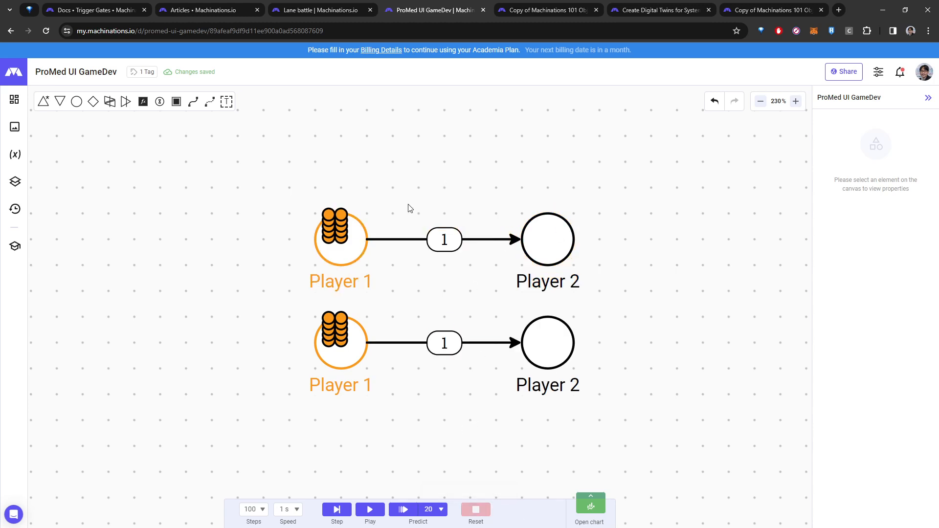
# Set the upper Player 1 pool's trigger to Interactive and the lower Player 1 pool's trigger to Automatic
pyautogui.click(361, 254)
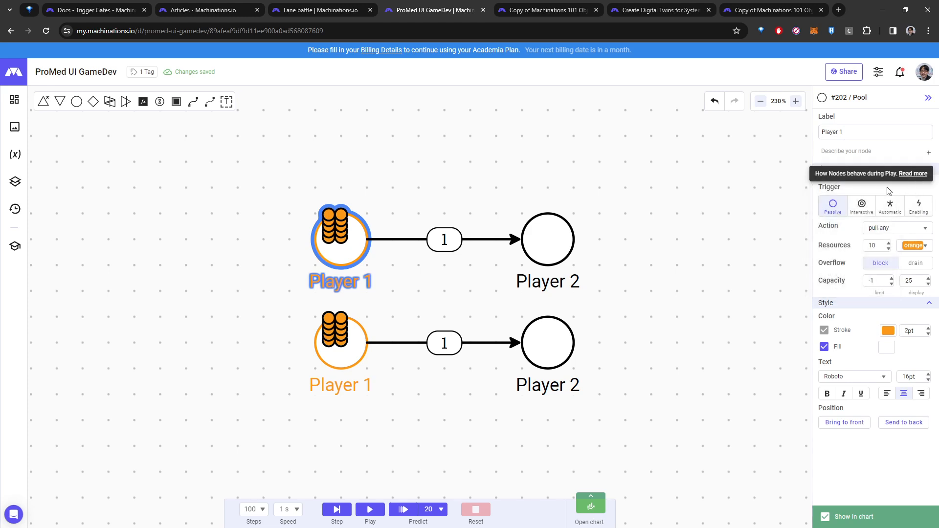
pyautogui.click(862, 205)
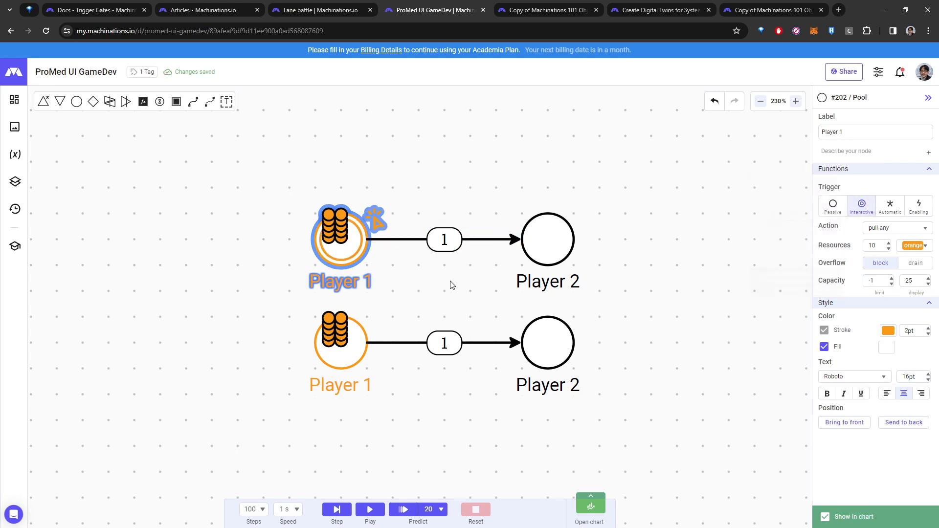
pyautogui.click(424, 286)
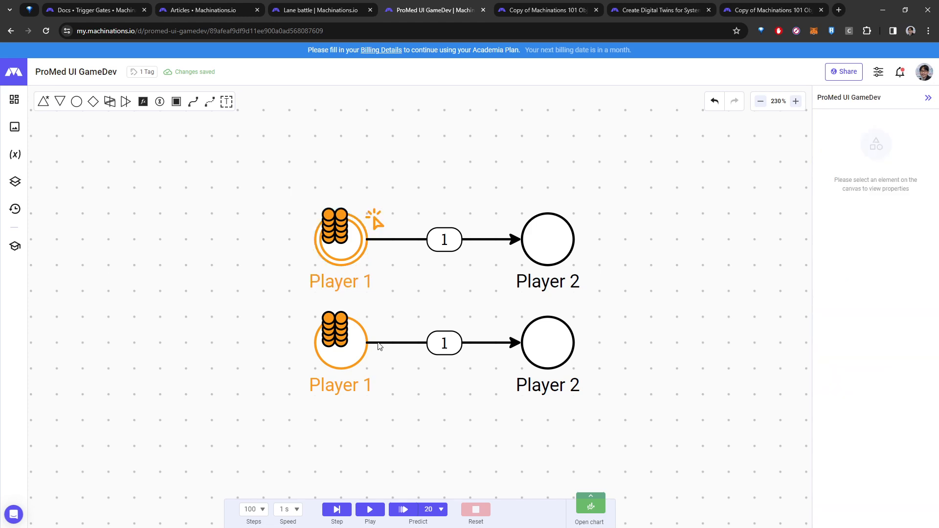
pyautogui.click(351, 366)
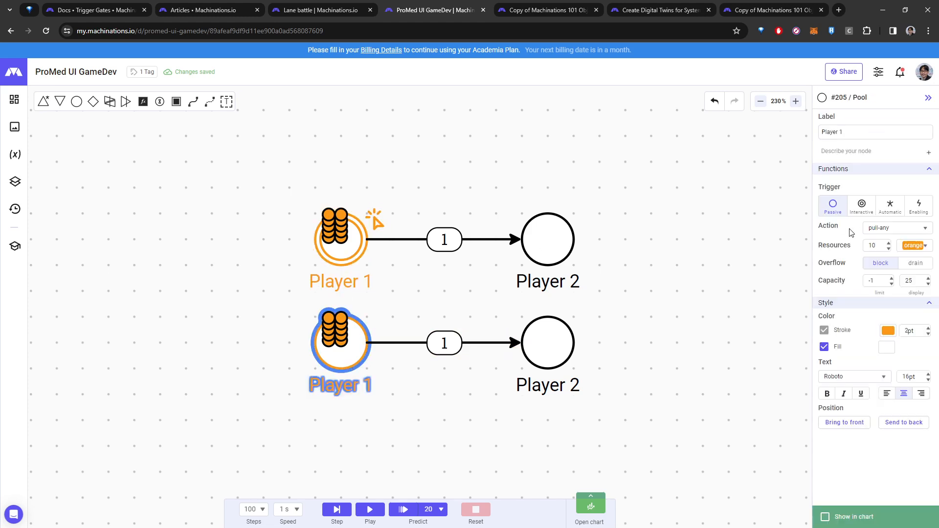
pyautogui.click(891, 205)
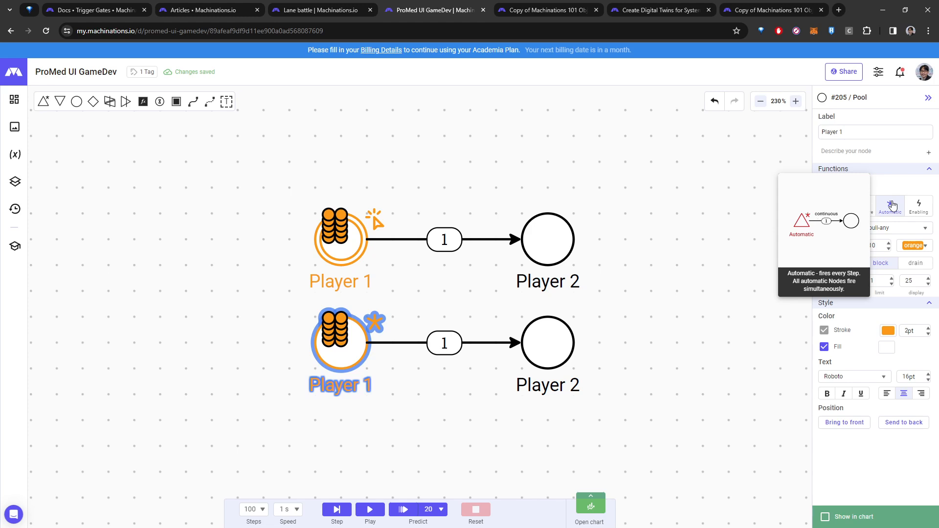
pyautogui.click(605, 203)
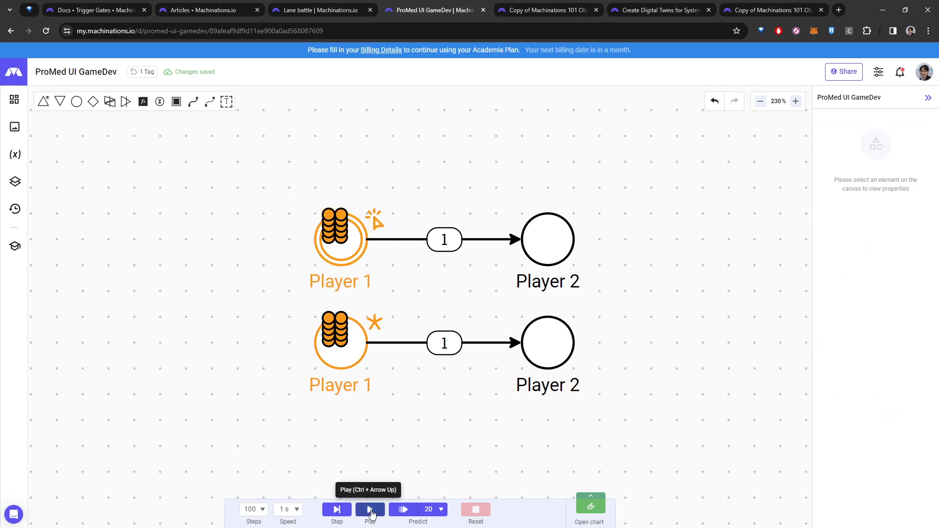
# Set the simulation length to 500 steps and test-run it, firing the upper interactive Player 1 pool before resetting
pyautogui.click(261, 511)
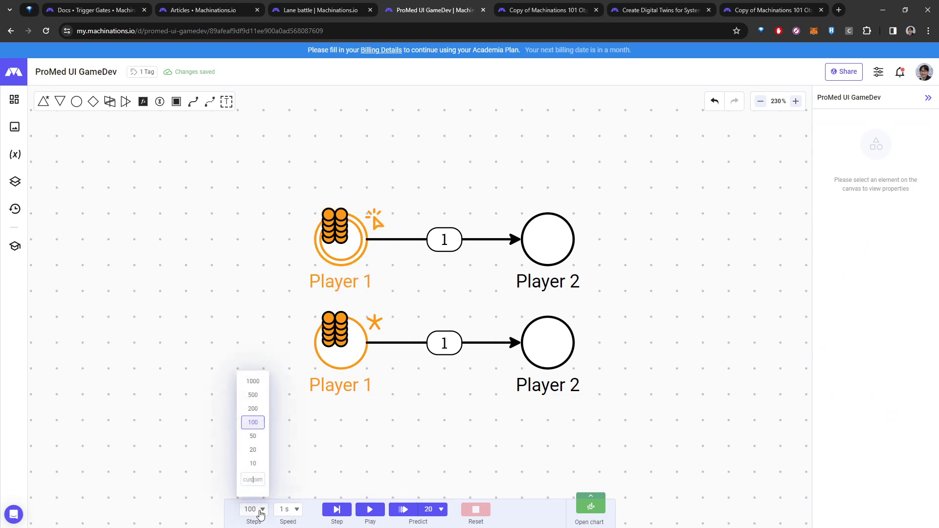
pyautogui.click(256, 406)
pyautogui.click(370, 510)
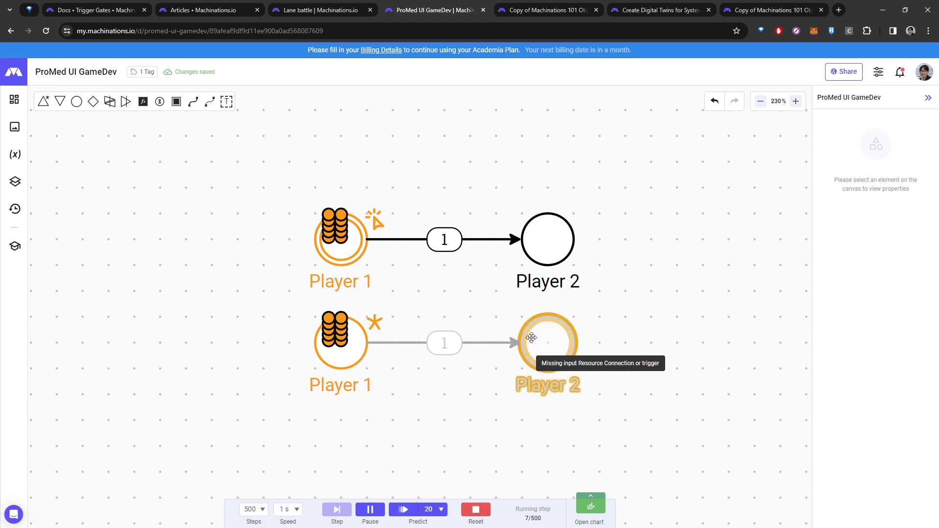
pyautogui.click(334, 237)
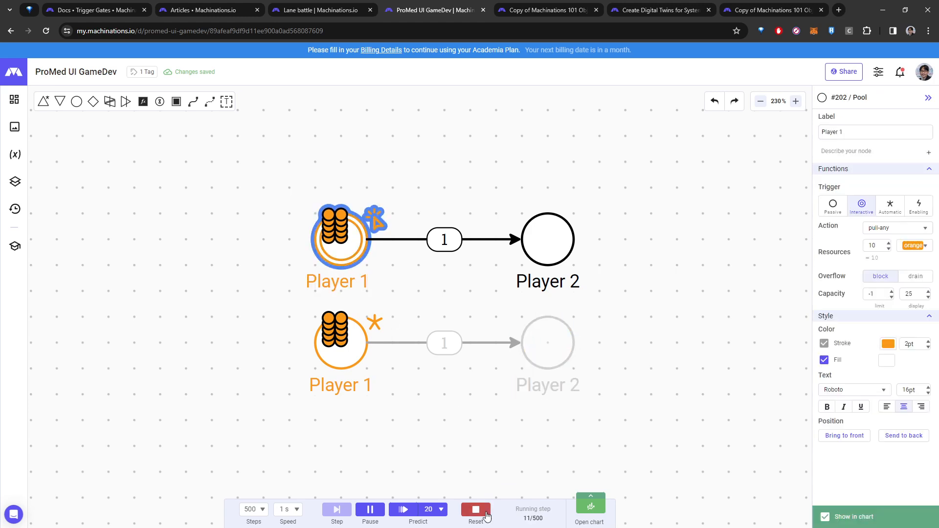
pyautogui.click(475, 509)
# Examine the lower connection's settings, both Player 1 pools' properties and the action options of the upper Player 1 pool
pyautogui.click(495, 343)
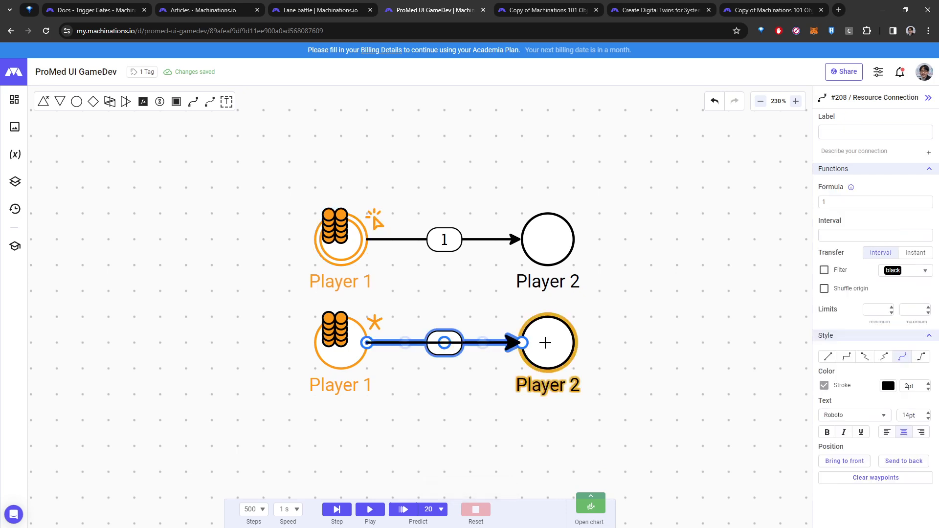
pyautogui.click(648, 311)
pyautogui.click(356, 253)
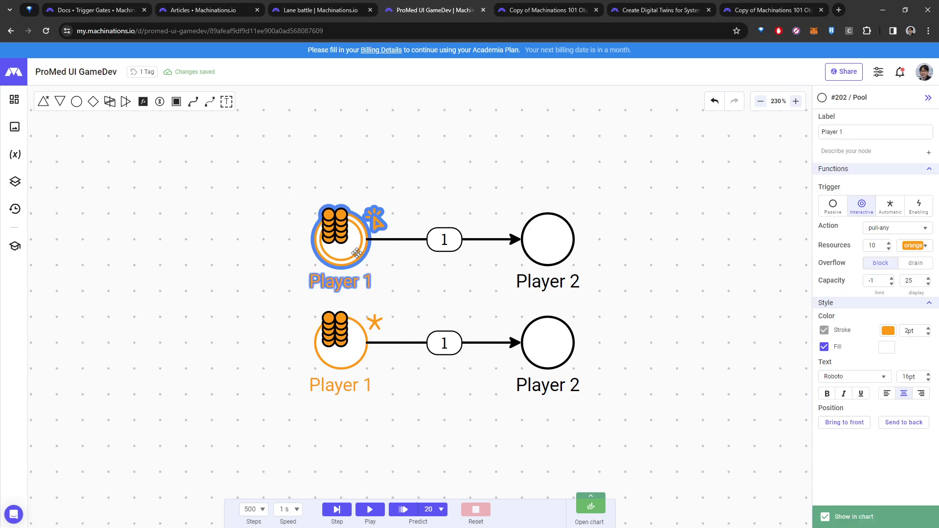
pyautogui.click(341, 342)
pyautogui.click(340, 219)
pyautogui.click(925, 229)
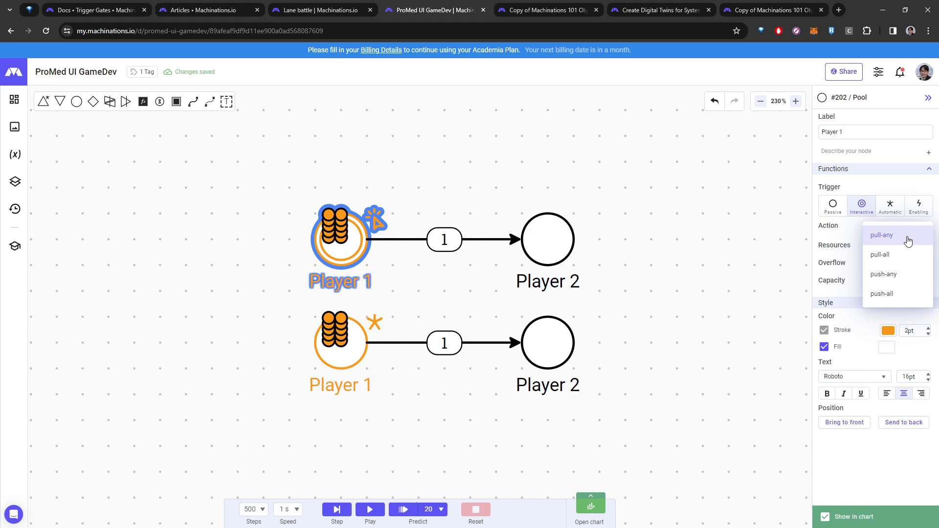
pyautogui.click(506, 169)
pyautogui.click(356, 247)
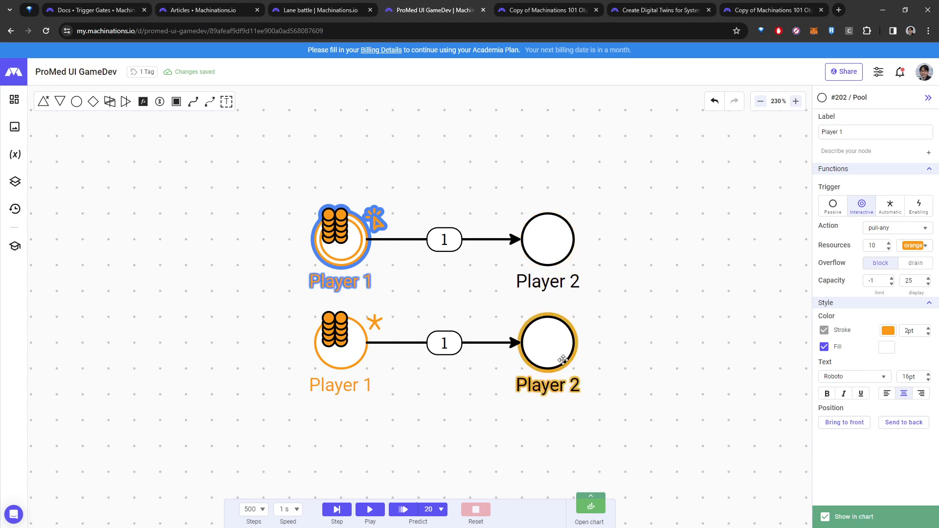
pyautogui.click(529, 175)
# Duplicate the interactive Player 1 and Player 2 pair with its connection and place the copy directly above the original
pyautogui.moveTo(264, 188); pyautogui.dragTo(634, 299)
pyautogui.hotkey('ctrl', 'c')
pyautogui.hotkey('ctrl', 'v')
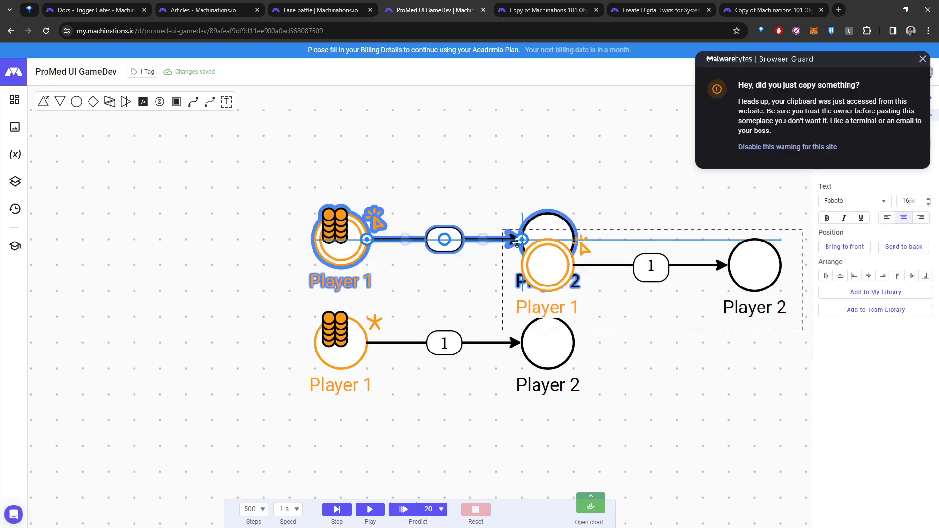
pyautogui.moveTo(522, 250); pyautogui.dragTo(319, 119)
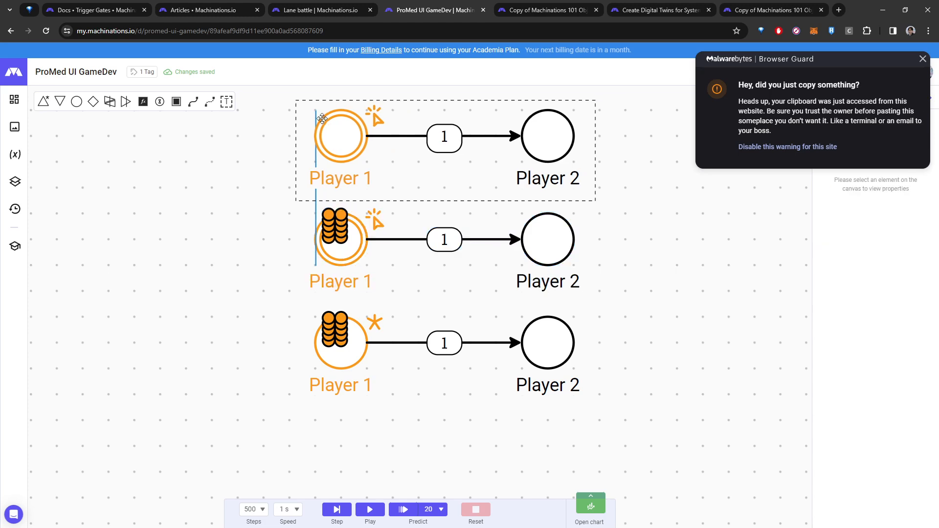
pyautogui.click(448, 201)
# Dismiss the clipboard warning and set the topmost Player 1 pool's trigger to Passive
pyautogui.click(359, 147)
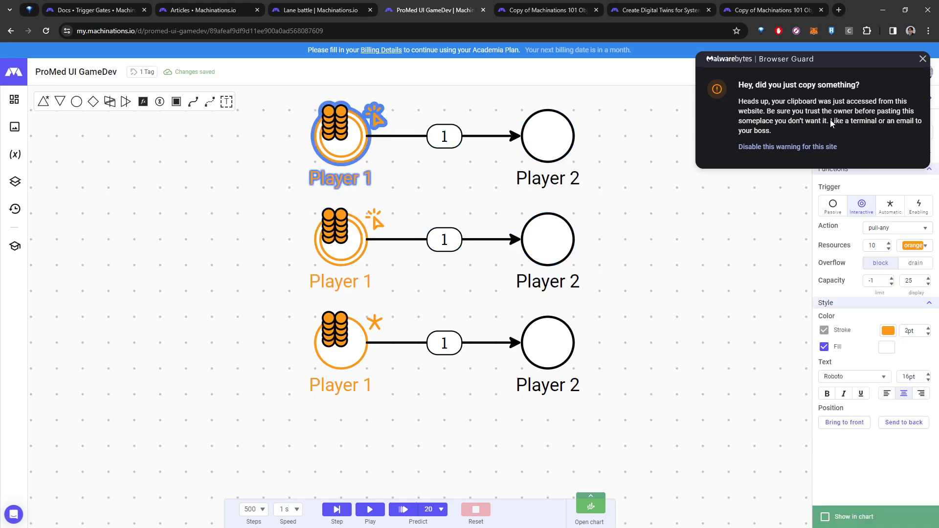
pyautogui.click(923, 60)
pyautogui.click(832, 205)
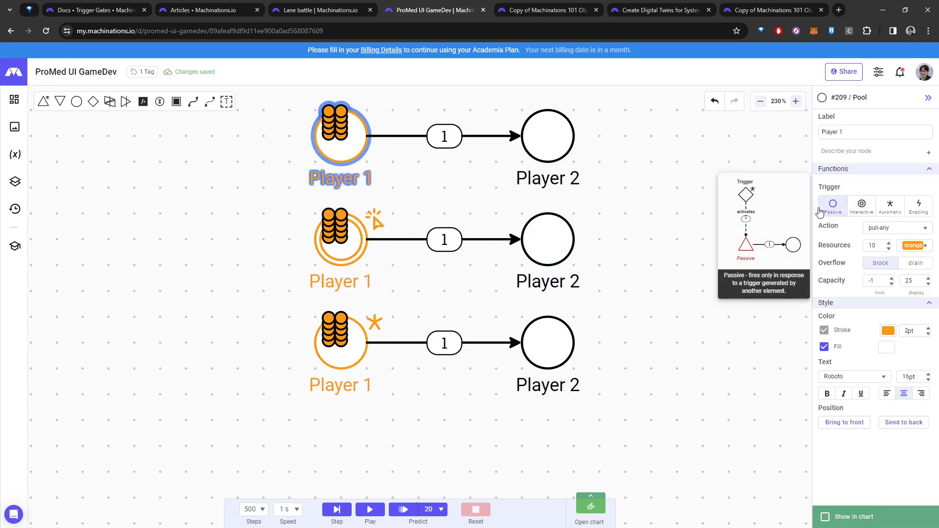
pyautogui.click(684, 130)
# Duplicate the automatic Player 1 and Player 2 pair with its connection directly below the original, and dismiss the clipboard warning
pyautogui.moveTo(627, 421); pyautogui.dragTo(263, 303)
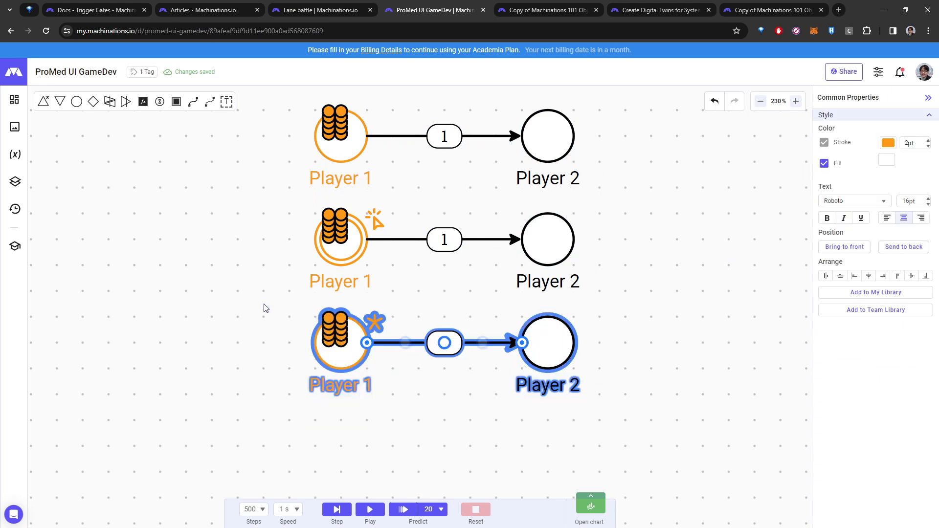
pyautogui.hotkey('ctrl', 'c')
pyautogui.hotkey('ctrl', 'v')
pyautogui.click(311, 415)
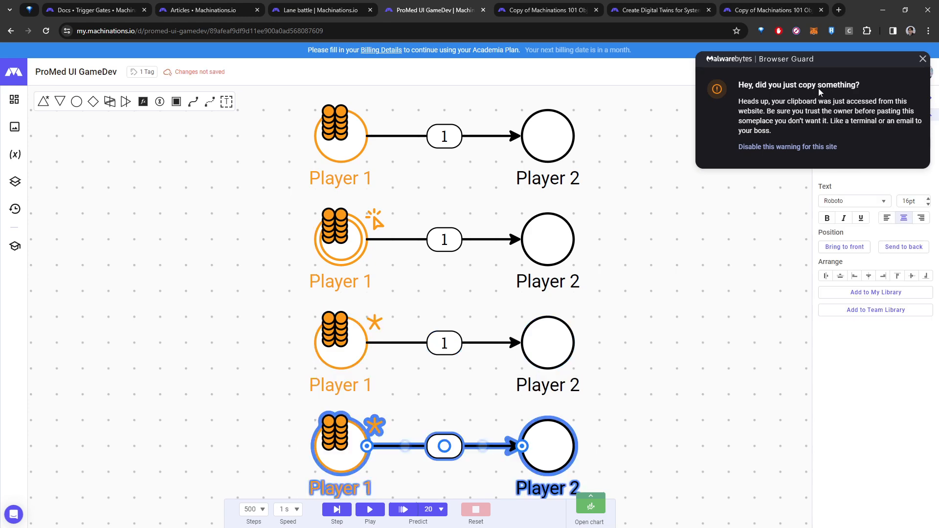
pyautogui.click(923, 59)
# Set the trigger of the bottommost Player 1 pool to Enabling
pyautogui.click(367, 450)
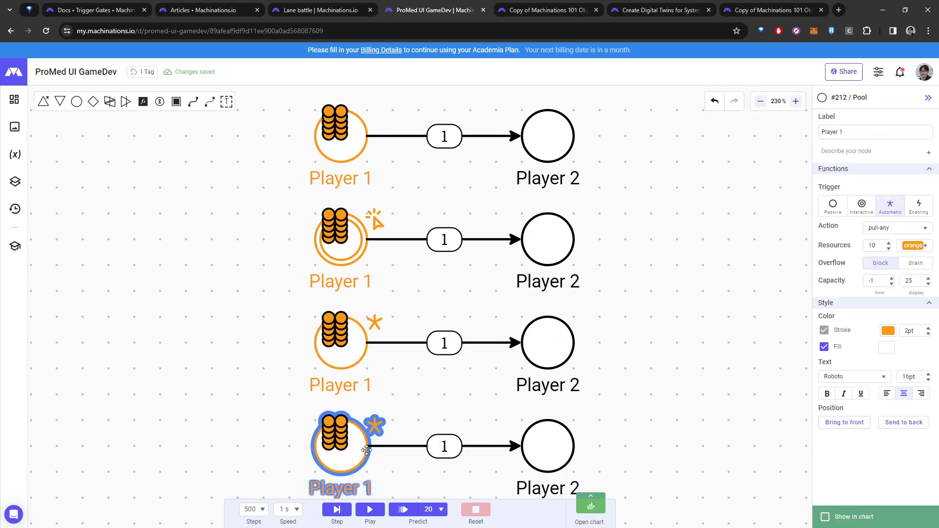
pyautogui.click(918, 207)
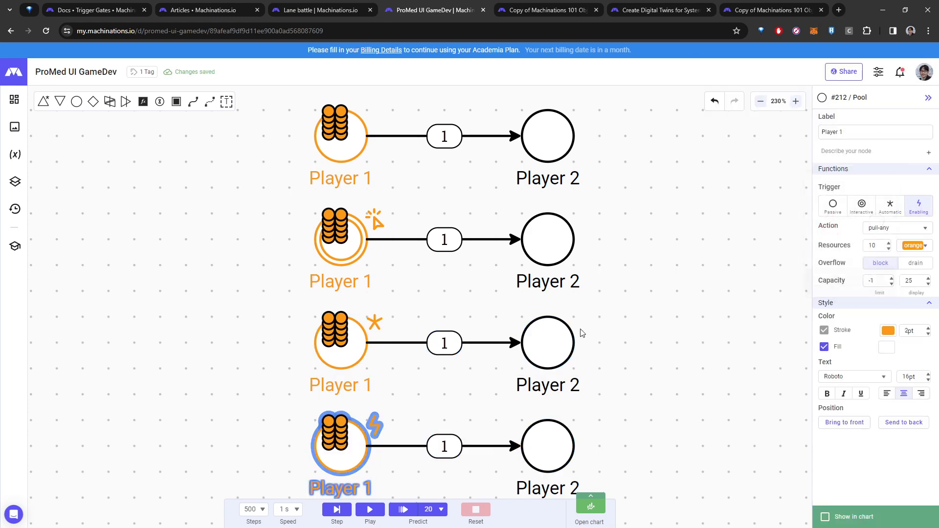
pyautogui.click(606, 366)
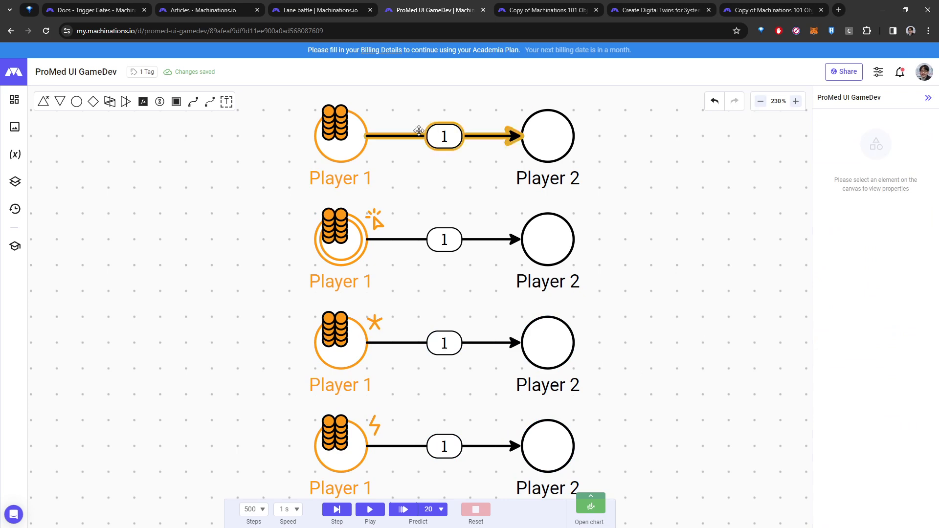
# Set the action of all four Player 1 pools to push-any together
pyautogui.click(323, 141)
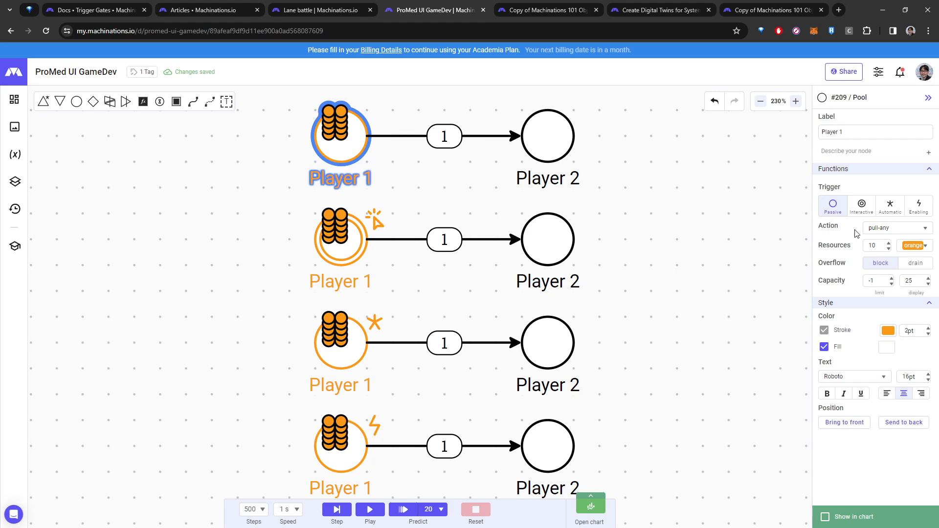
pyautogui.keyDown('shift'); pyautogui.click(349, 252); pyautogui.keyUp('shift')
pyautogui.keyDown('shift'); pyautogui.click(348, 353); pyautogui.keyUp('shift')
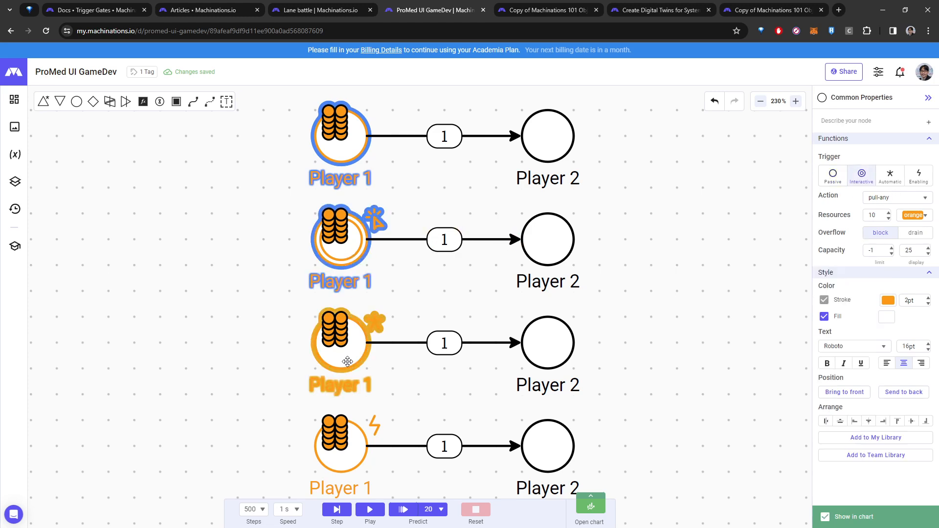
pyautogui.keyDown('shift'); pyautogui.click(348, 439); pyautogui.keyUp('shift')
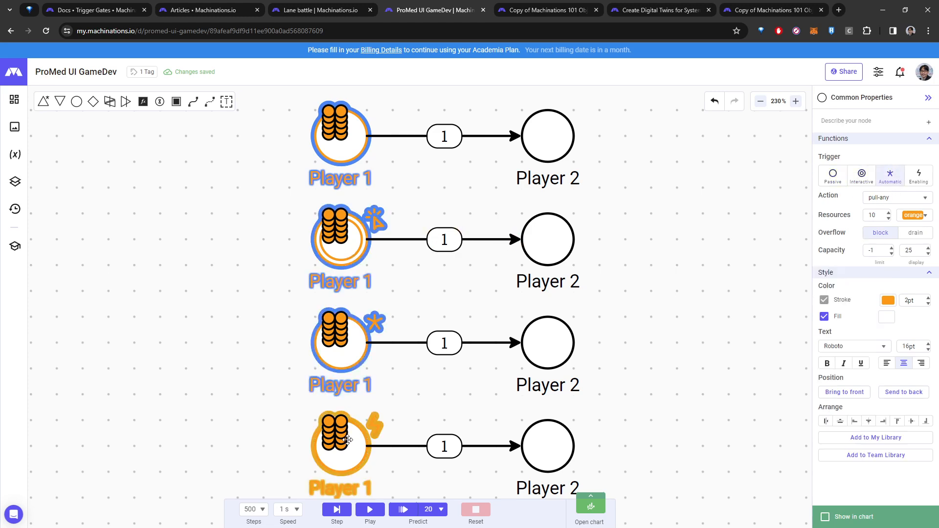
pyautogui.click(926, 199)
pyautogui.click(883, 244)
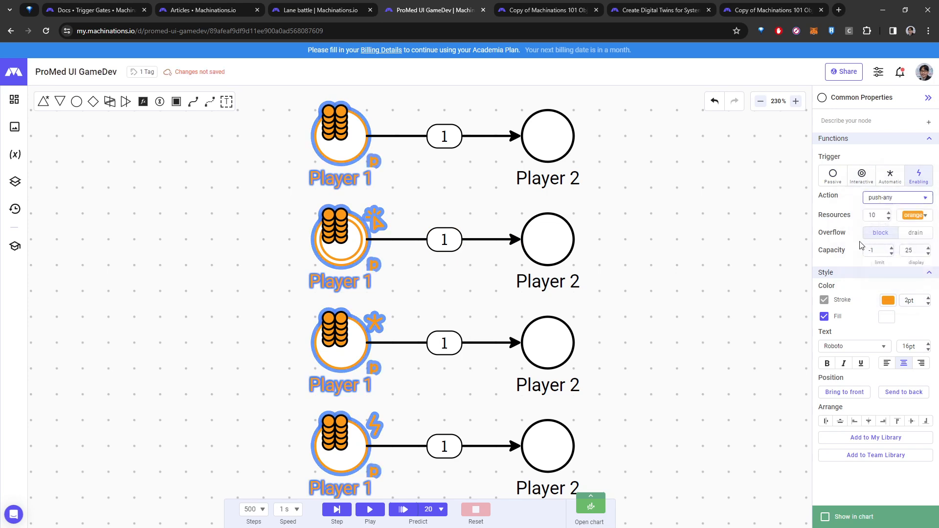
pyautogui.click(639, 201)
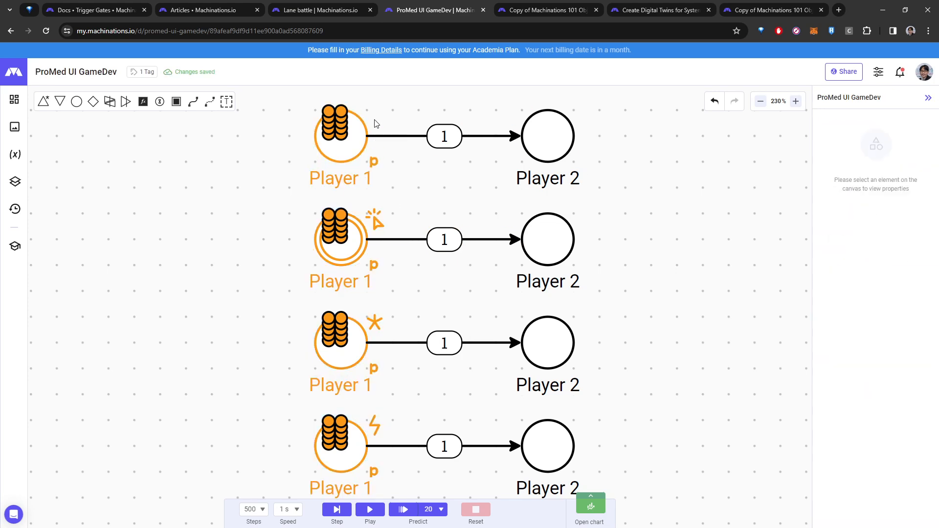
# Play the simulation to watch how the four triggers move resources, select the automatic Player 1 pool and reset the run
pyautogui.click(370, 509)
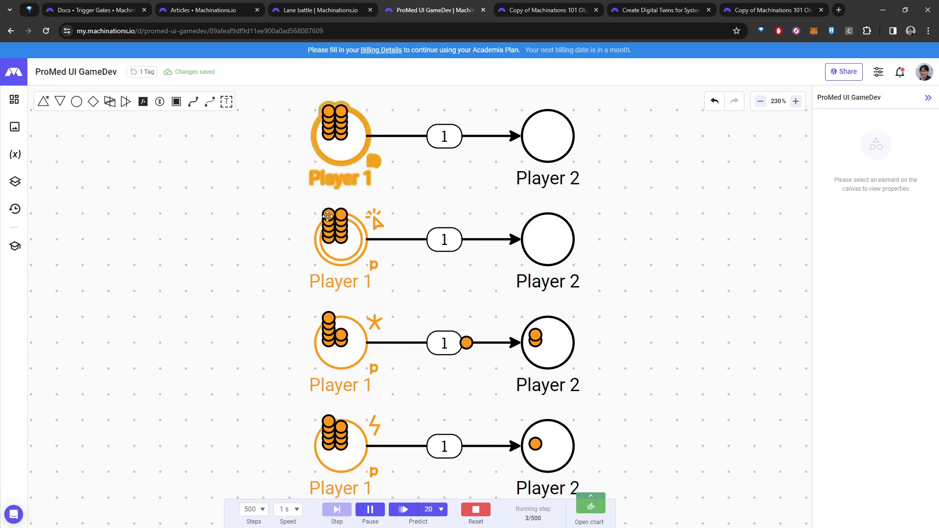
pyautogui.click(320, 356)
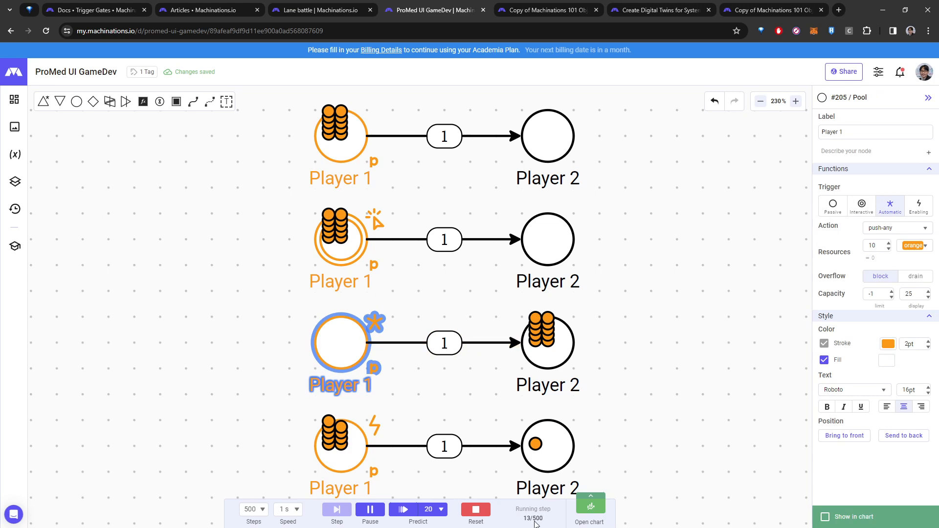
pyautogui.click(475, 510)
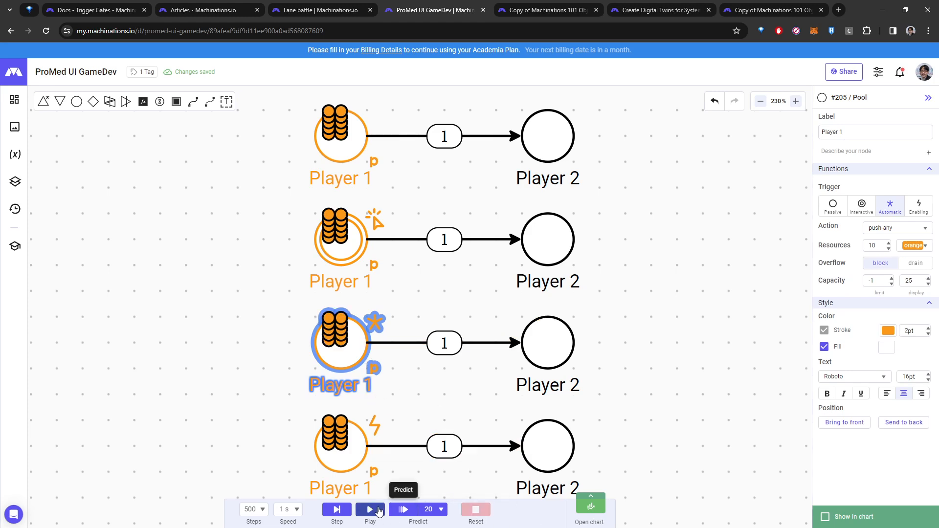
# Play the simulation again and examine the trigger settings of the passive Player 1 pool while it runs
pyautogui.click(370, 509)
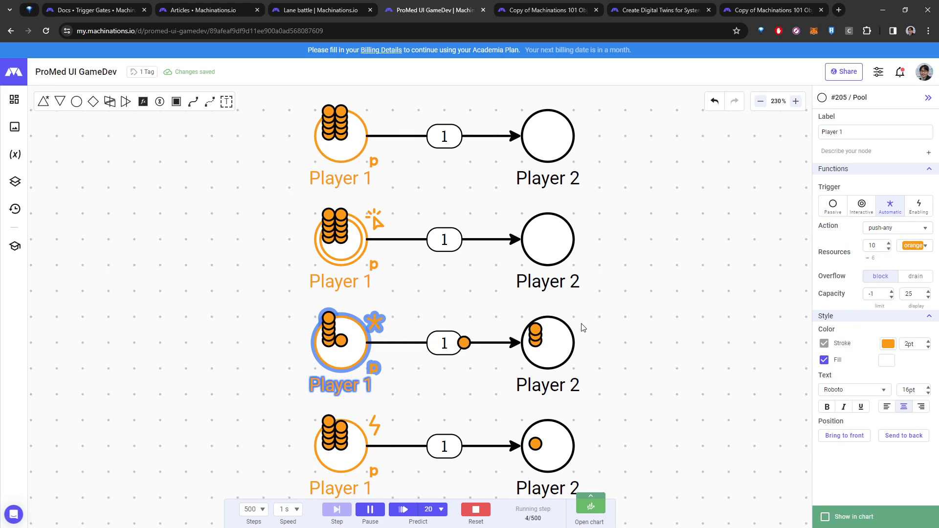
pyautogui.click(310, 151)
pyautogui.click(341, 137)
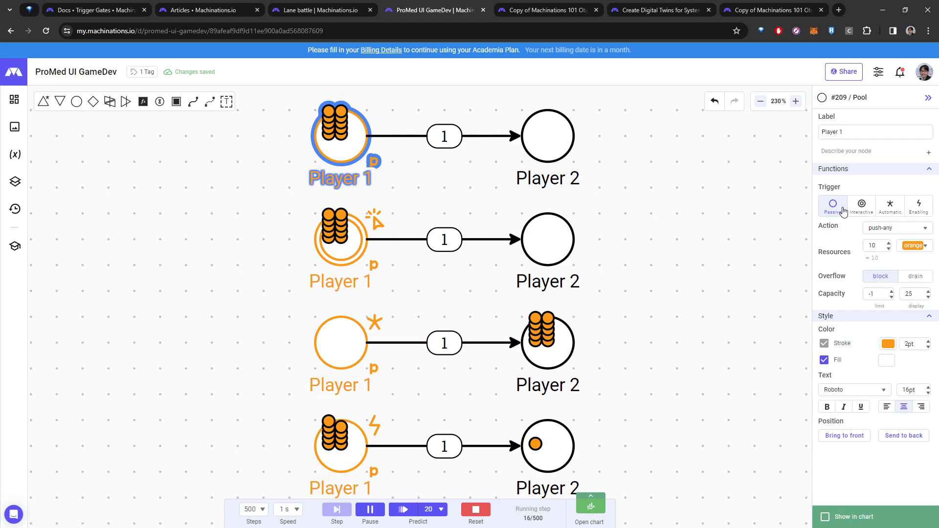
pyautogui.click(425, 302)
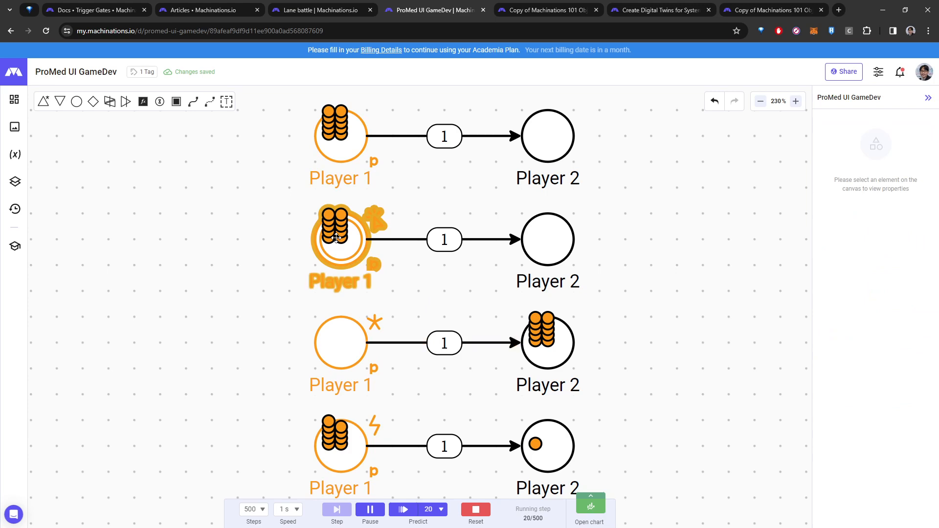
# Fire the interactive Player 1 pool twice during the run to send resources to its Player 2 pool
pyautogui.click(336, 238)
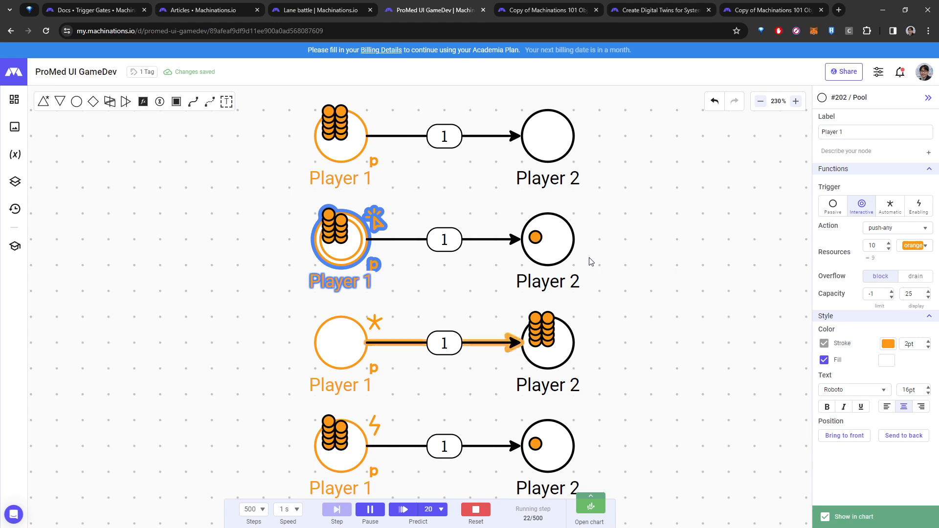
pyautogui.click(364, 240)
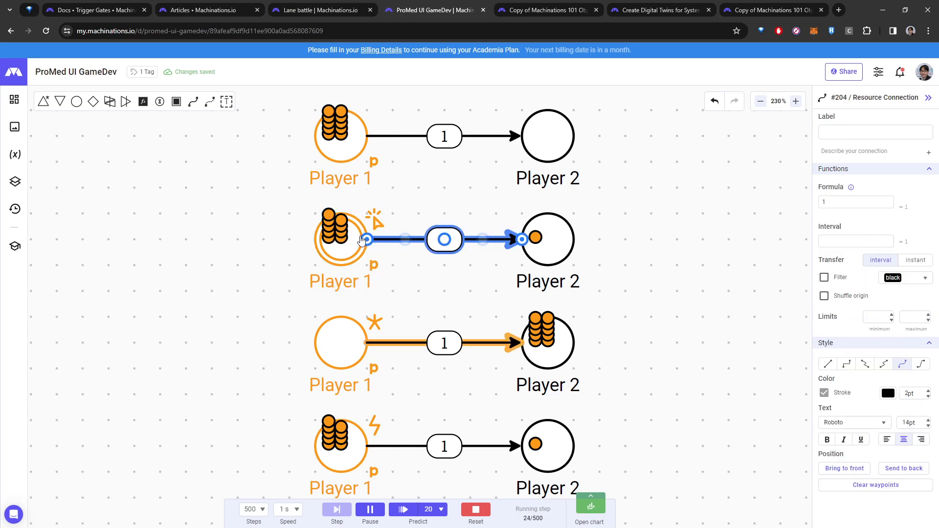
pyautogui.click(339, 240)
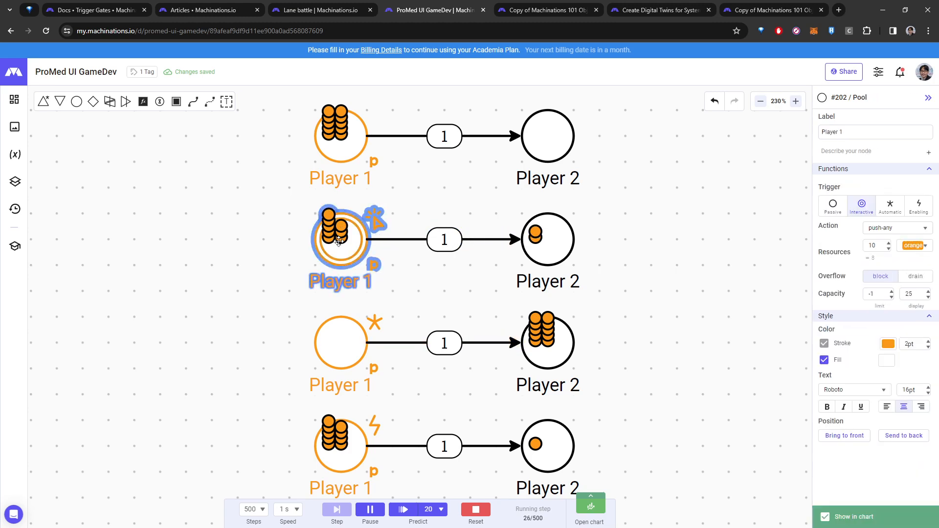
# Examine the automatic Player 1 pool's properties and the passive pool's action options, then reset the simulation
pyautogui.click(340, 351)
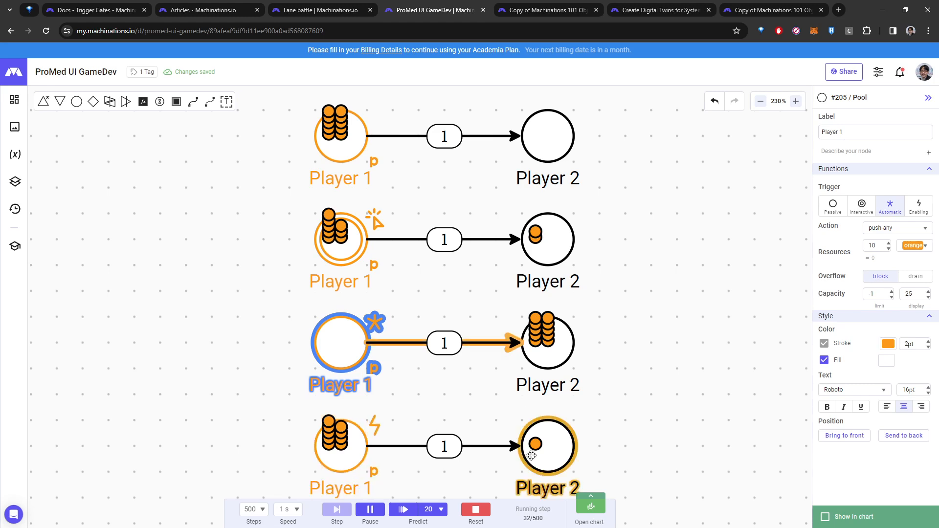
pyautogui.click(641, 391)
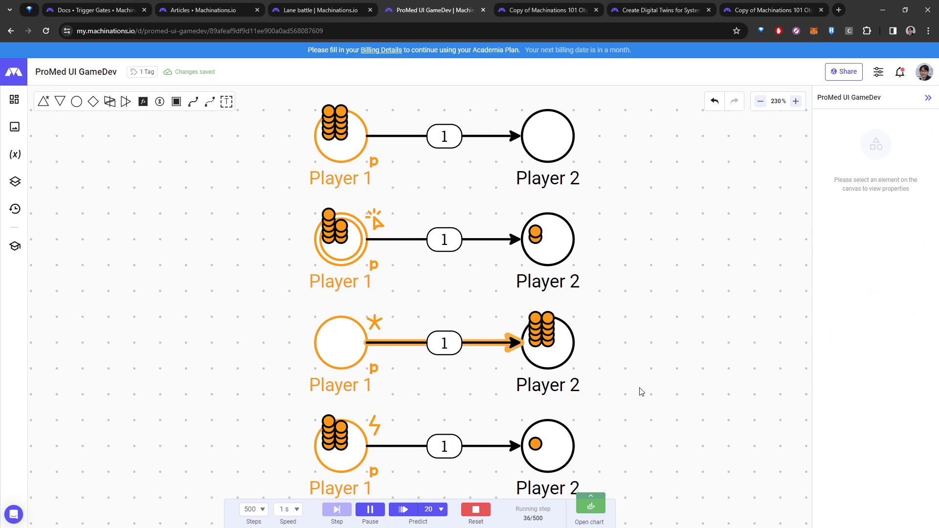
pyautogui.click(341, 185)
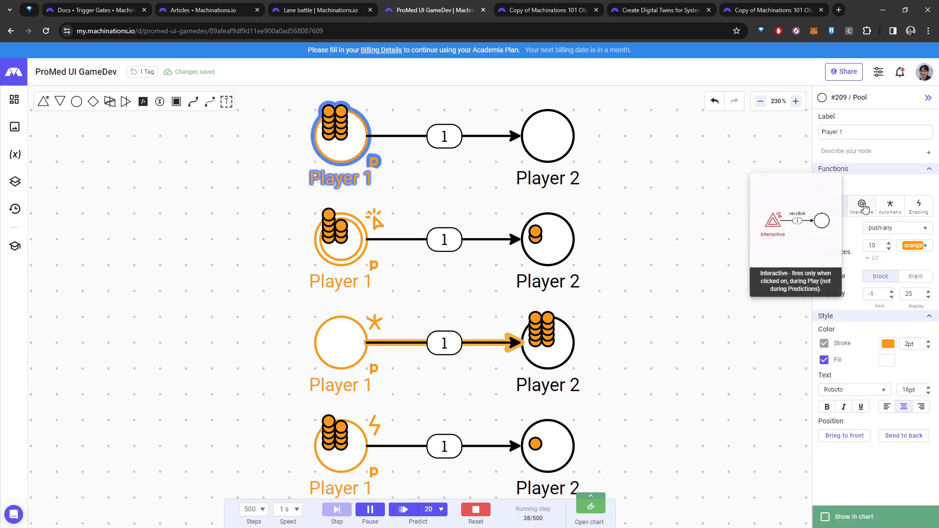
pyautogui.click(925, 232)
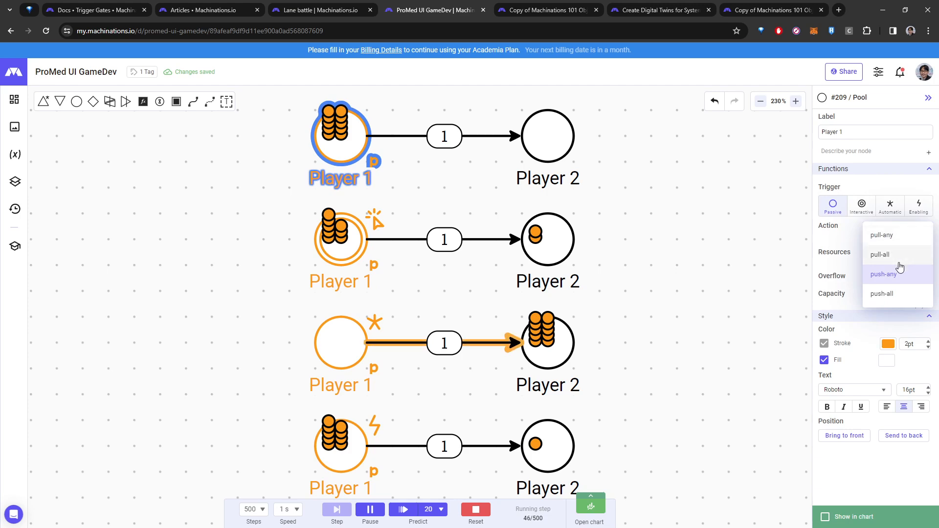
pyautogui.click(687, 278)
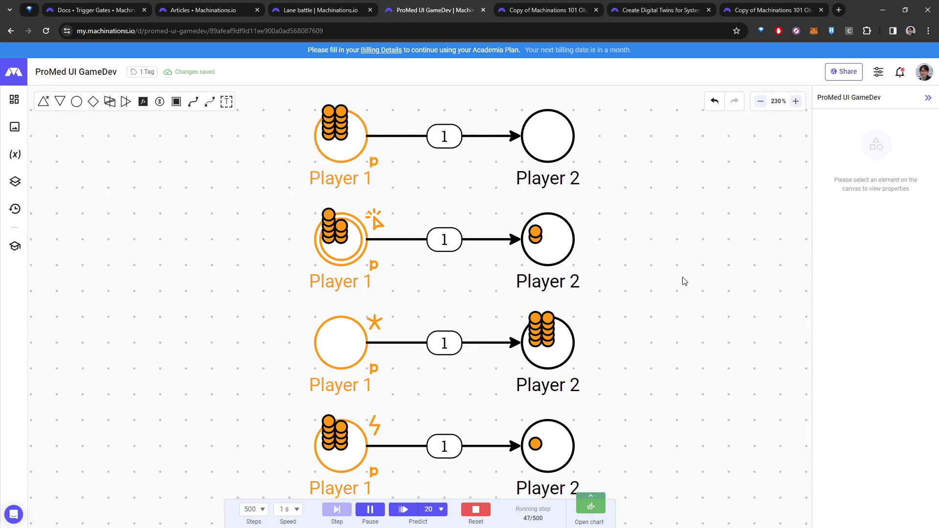
pyautogui.click(478, 511)
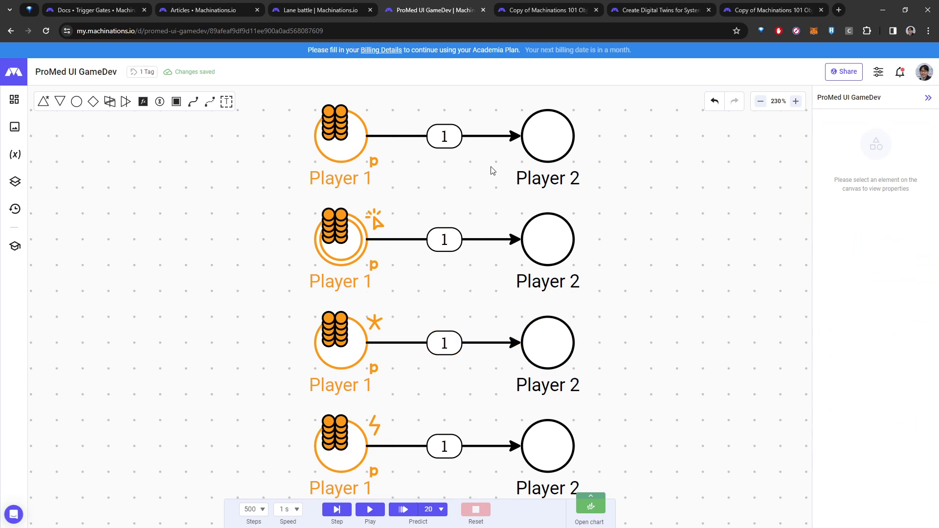
# Set the formula of all four Player 1 to Player 2 resource connections to 3
pyautogui.click(445, 137)
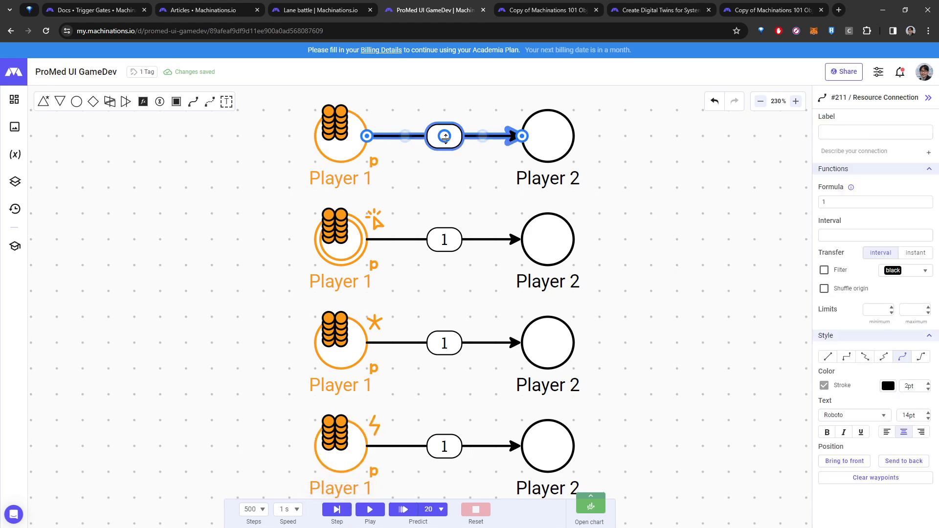
pyautogui.keyDown('shift'); pyautogui.click(443, 238); pyautogui.keyUp('shift')
pyautogui.keyDown('shift'); pyautogui.click(444, 343); pyautogui.keyUp('shift')
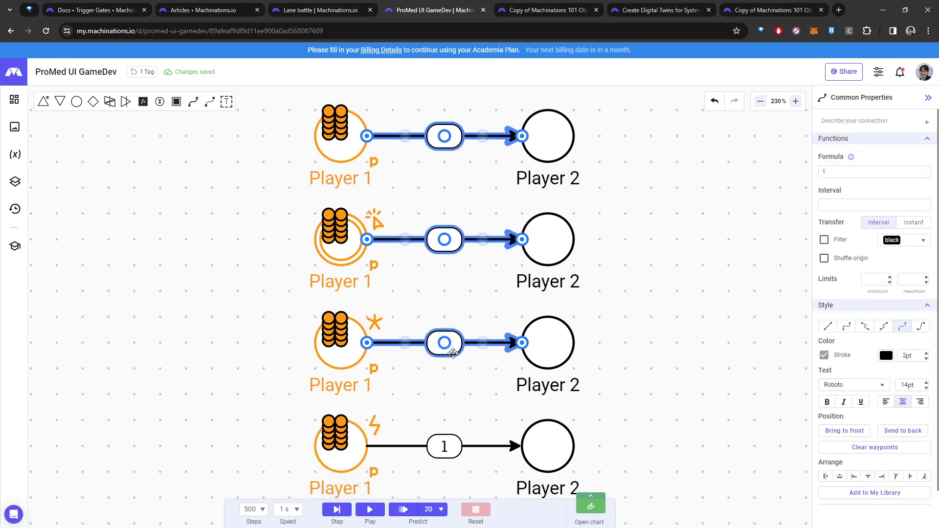
pyautogui.keyDown('shift'); pyautogui.click(442, 446); pyautogui.keyUp('shift')
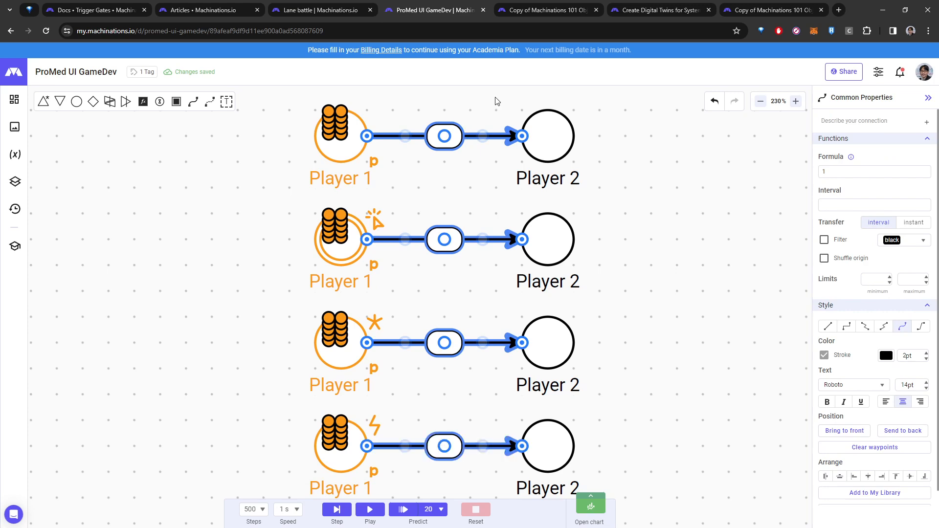
pyautogui.click(847, 176)
pyautogui.click(657, 154)
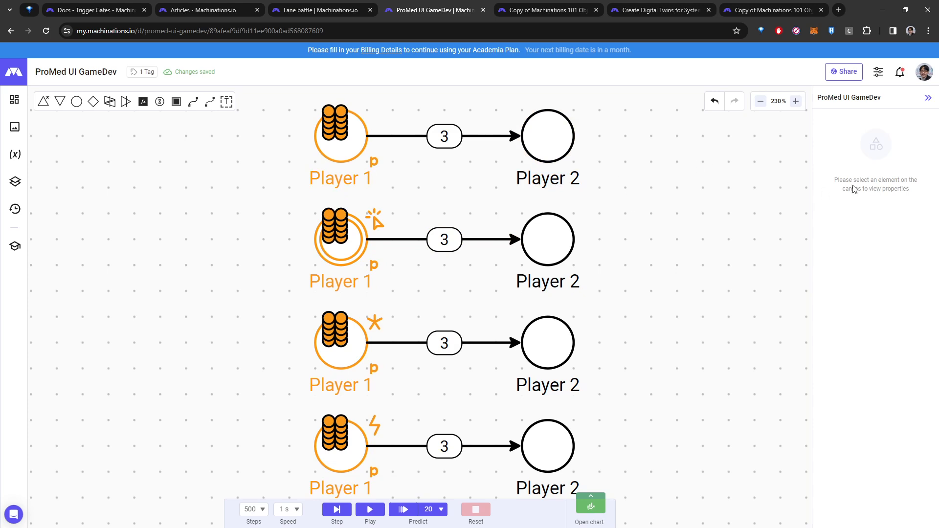
# Advance the simulation manually by four single steps to observe the transfers in each pair
pyautogui.click(337, 510)
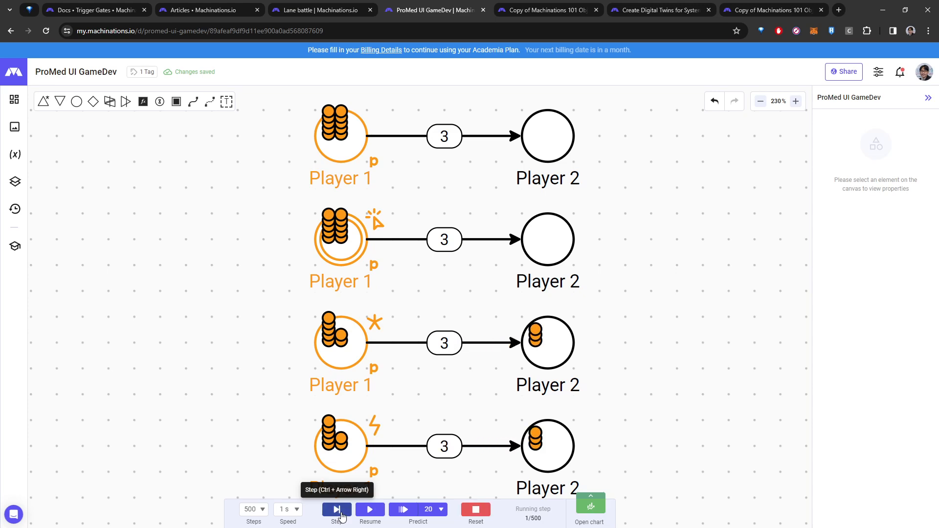
pyautogui.click(340, 514)
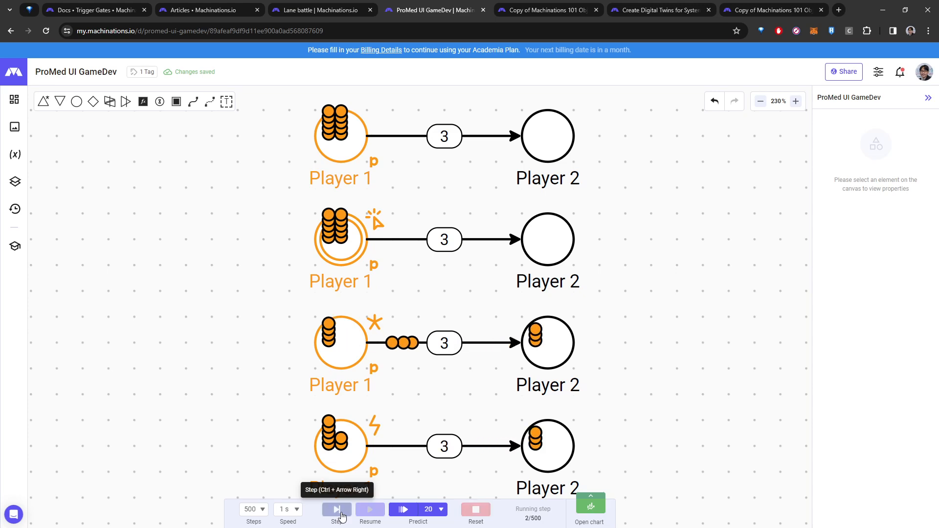
pyautogui.click(341, 515)
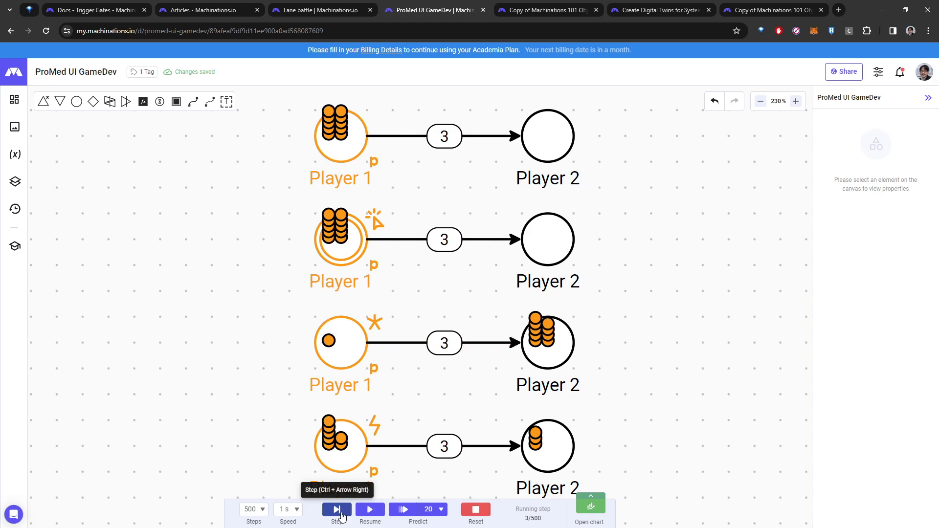
pyautogui.click(341, 515)
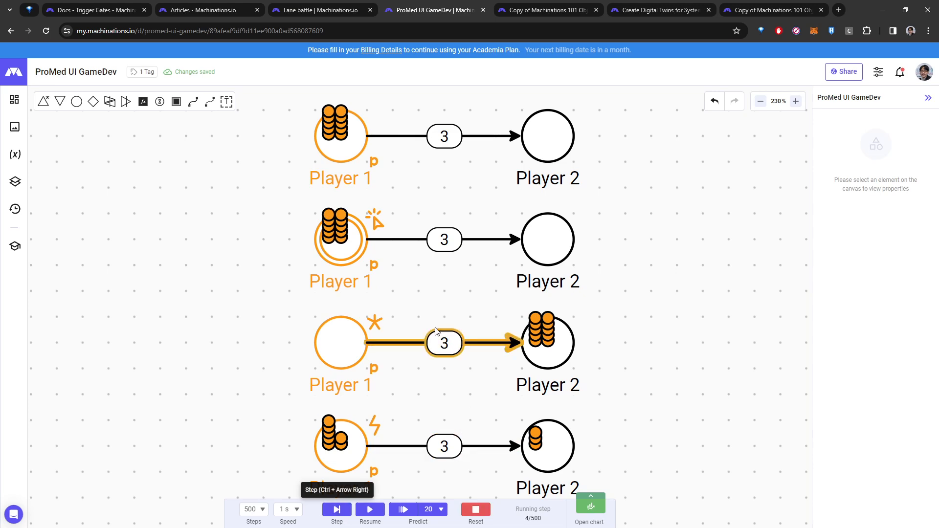
# Examine the properties of the automatic pair's resource connection and its Player 1 pool
pyautogui.click(445, 344)
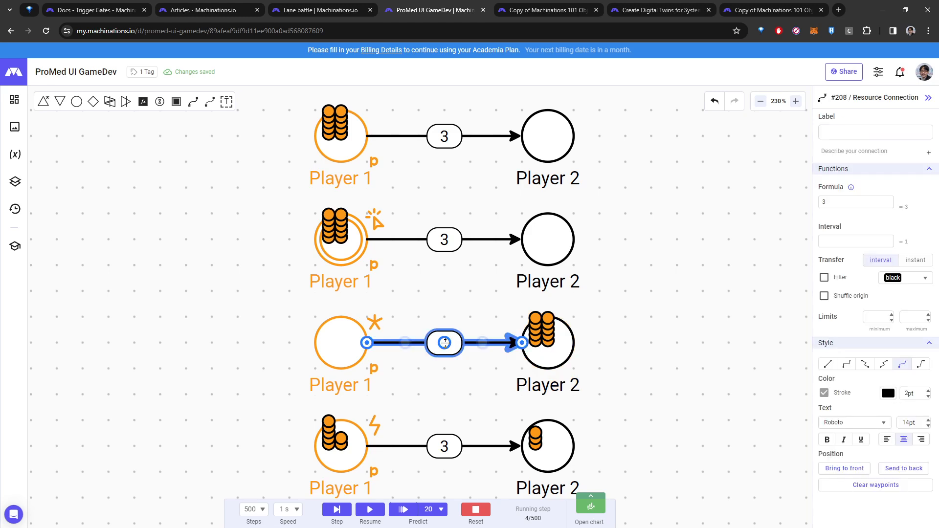
pyautogui.click(606, 299)
pyautogui.click(480, 342)
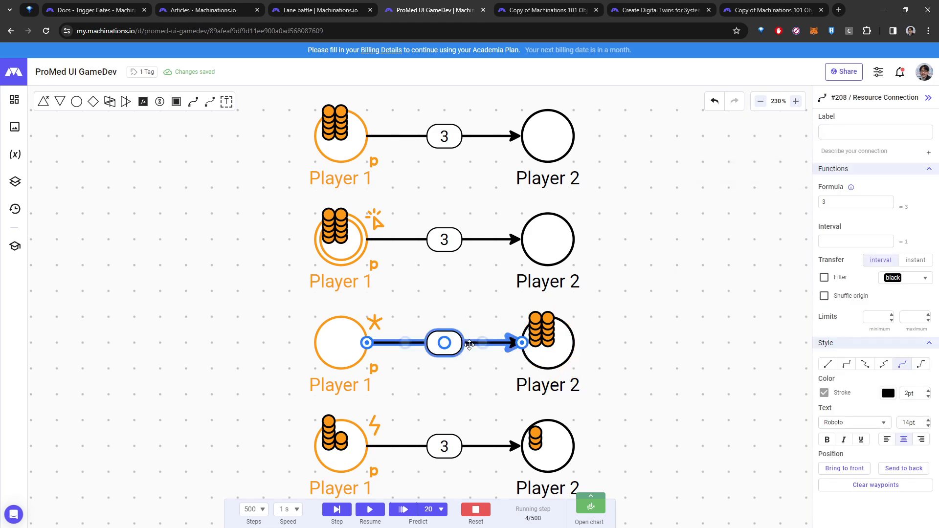
pyautogui.click(349, 346)
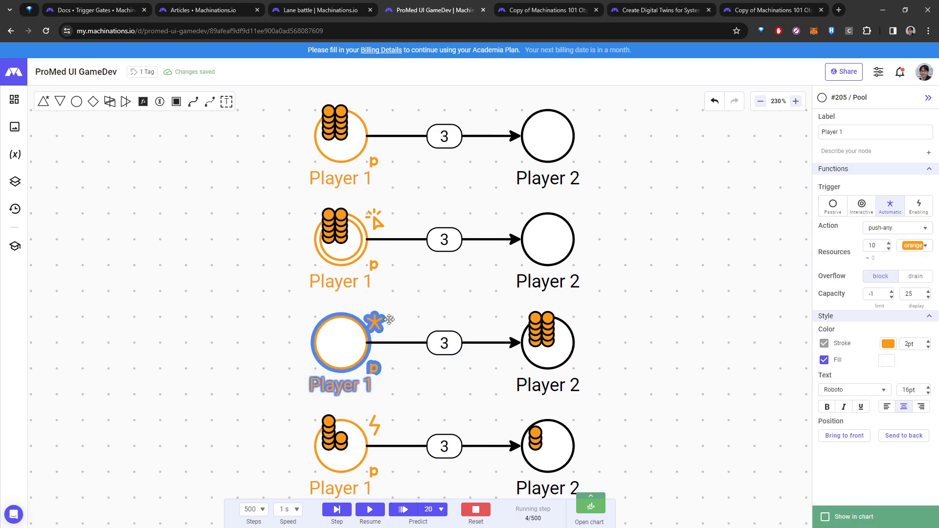
pyautogui.click(631, 338)
pyautogui.click(449, 345)
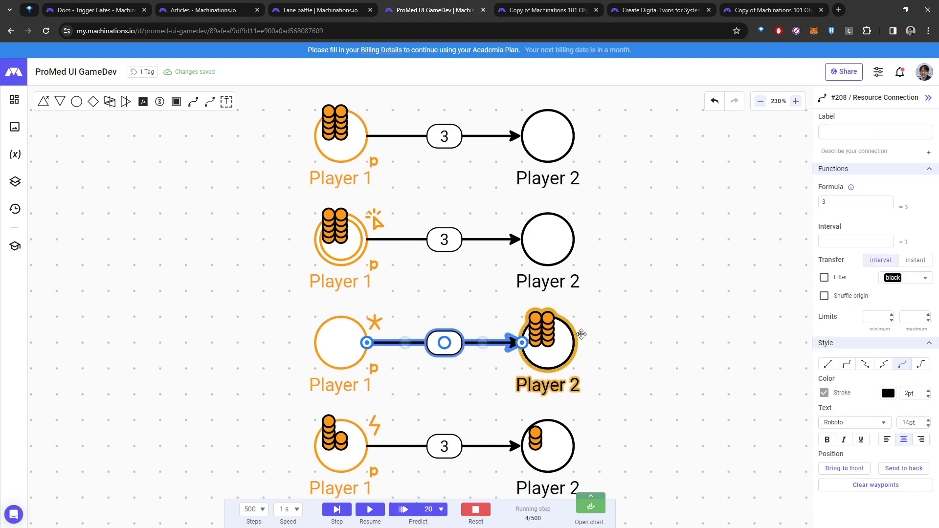
# Resume the simulation, fire the interactive Player 1 pool three times to observe its transfers, and reset the simulation
pyautogui.click(328, 353)
pyautogui.click(405, 378)
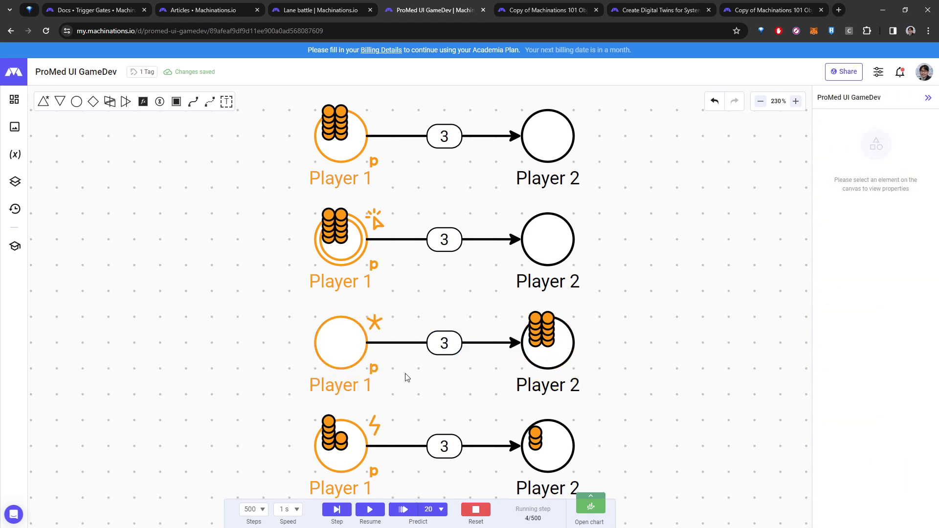
pyautogui.click(342, 240)
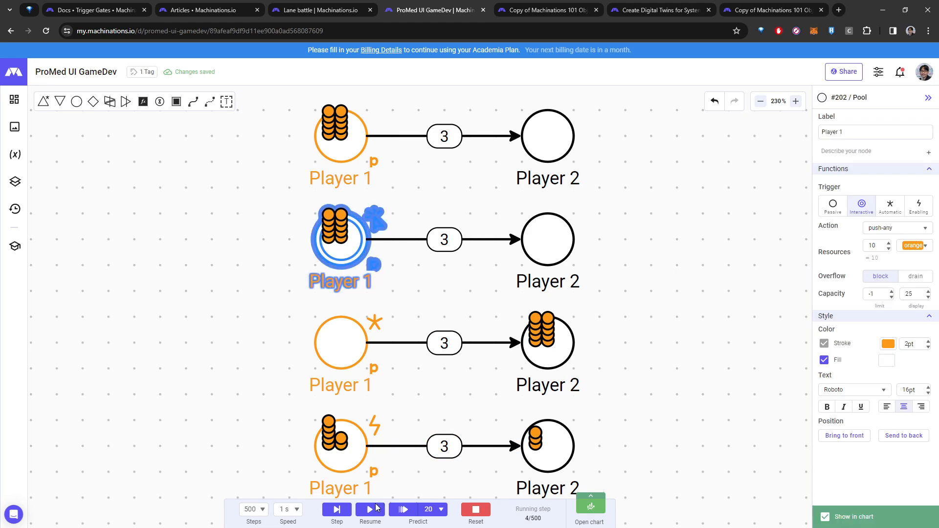
pyautogui.click(370, 509)
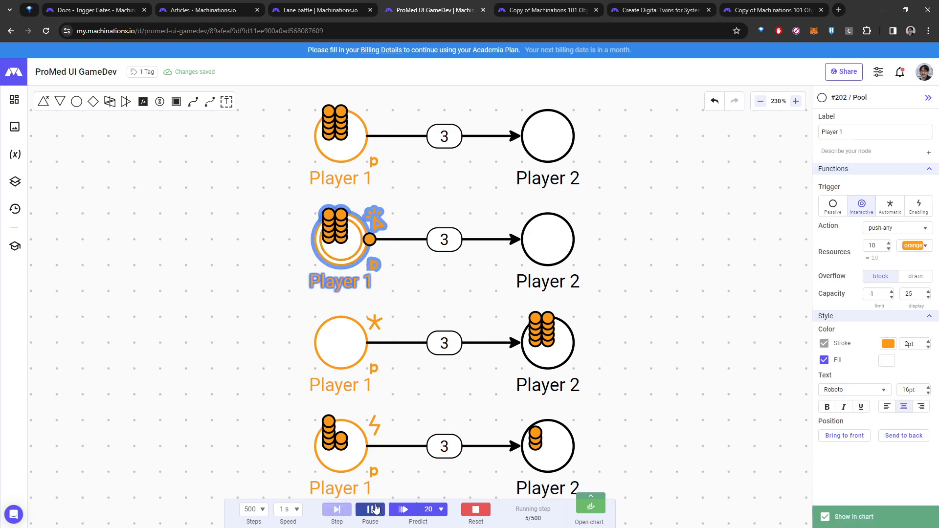
pyautogui.click(345, 243)
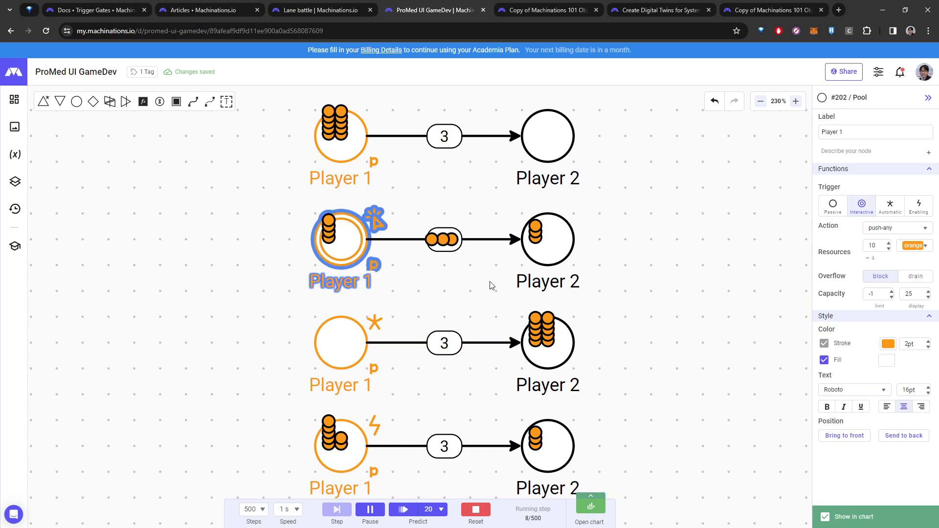
pyautogui.click(335, 252)
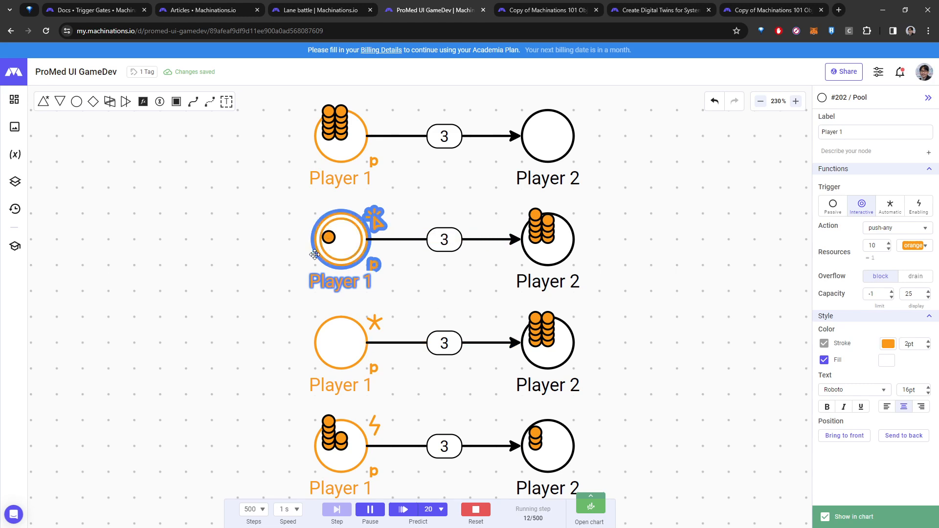
pyautogui.click(336, 233)
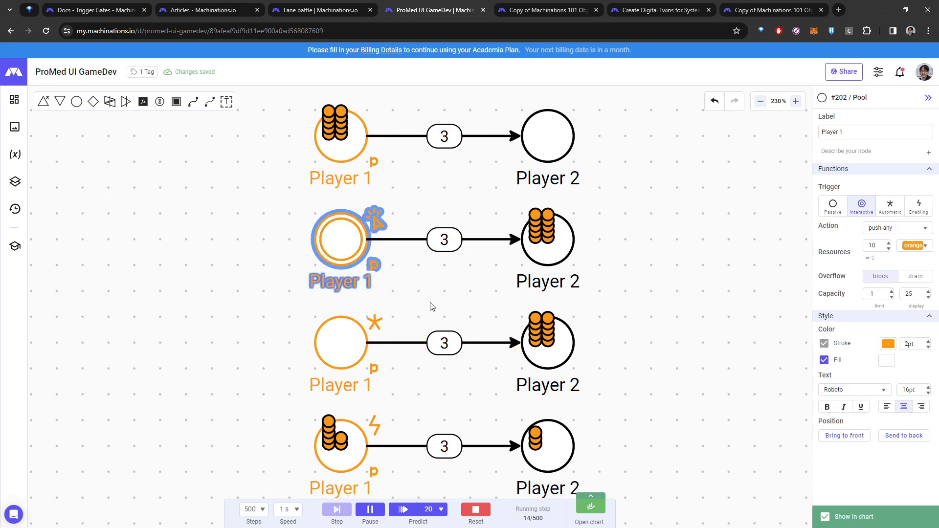
pyautogui.click(476, 509)
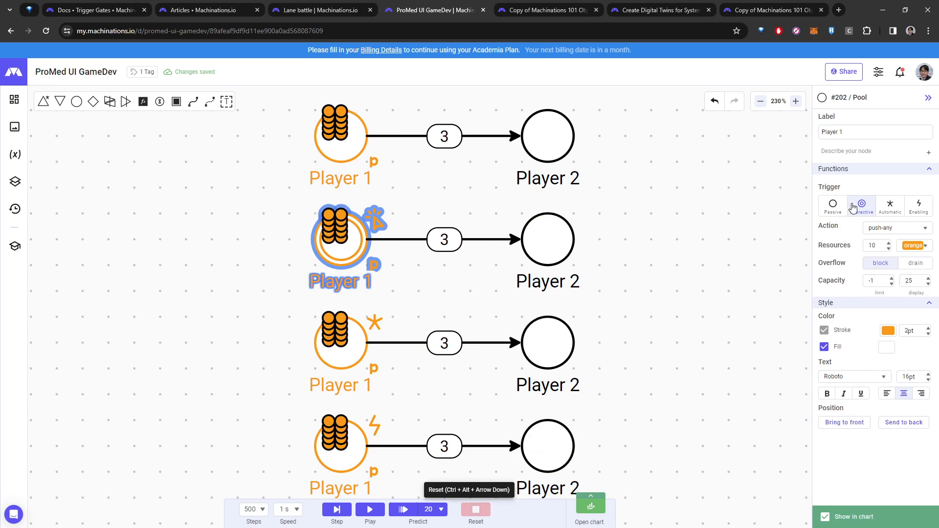
# Set the interactive Player 1 pool's action to pull-all
pyautogui.click(915, 228)
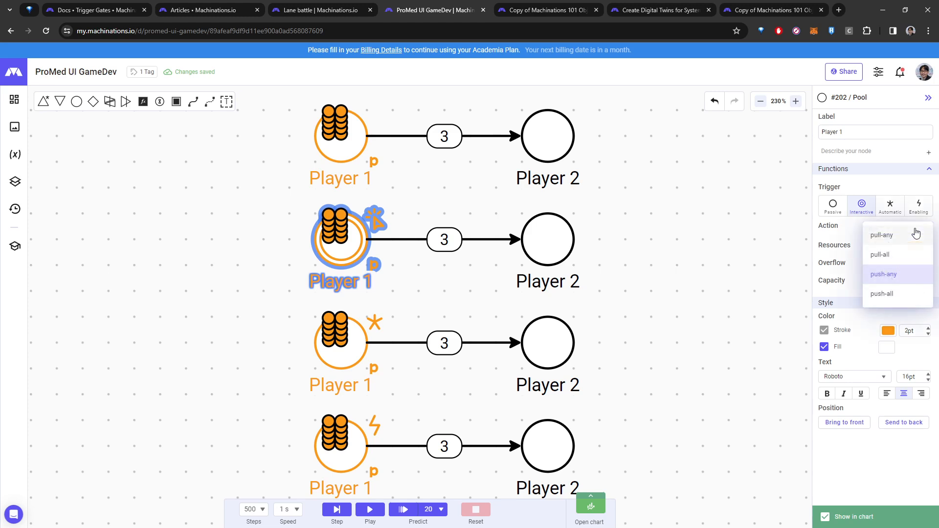
pyautogui.click(896, 254)
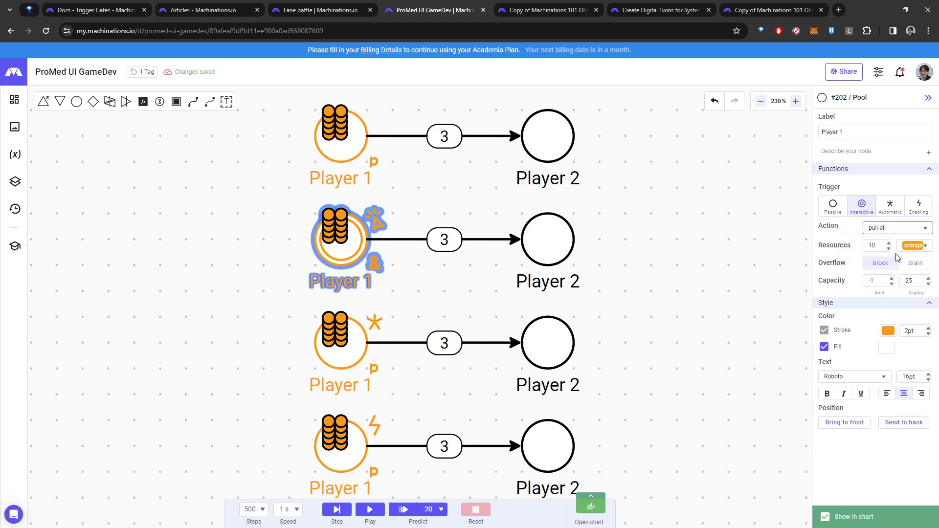
pyautogui.click(676, 262)
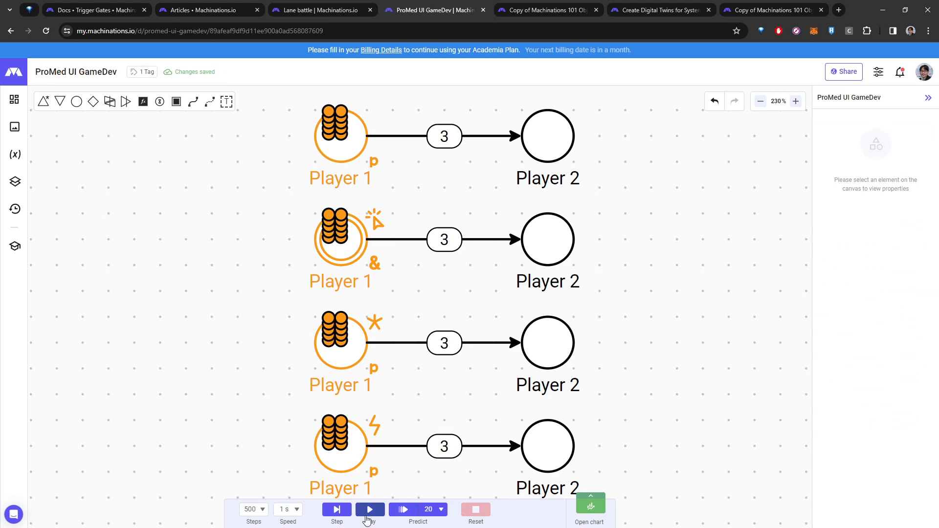
# Set the action of both the automatic and the enabling Player 1 pools to push-all
pyautogui.click(352, 154)
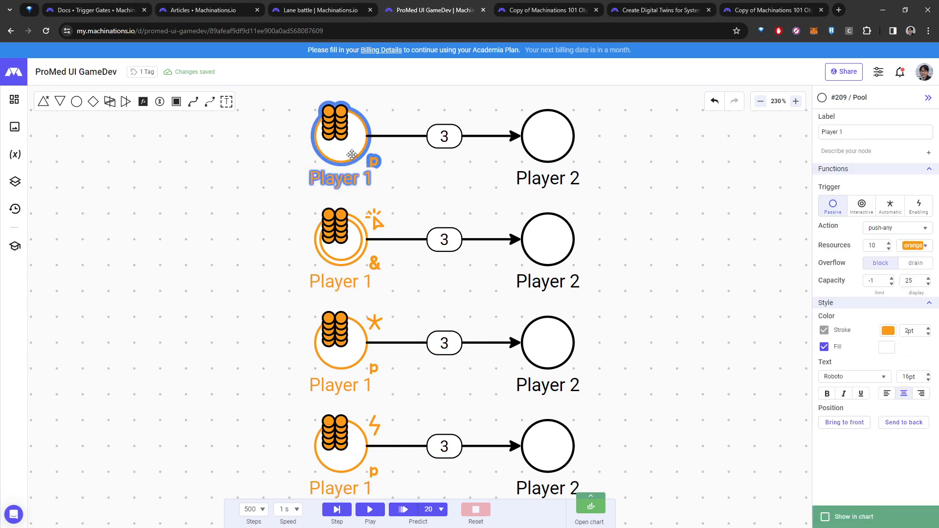
pyautogui.click(343, 342)
pyautogui.keyDown('shift'); pyautogui.click(338, 450); pyautogui.keyUp('shift')
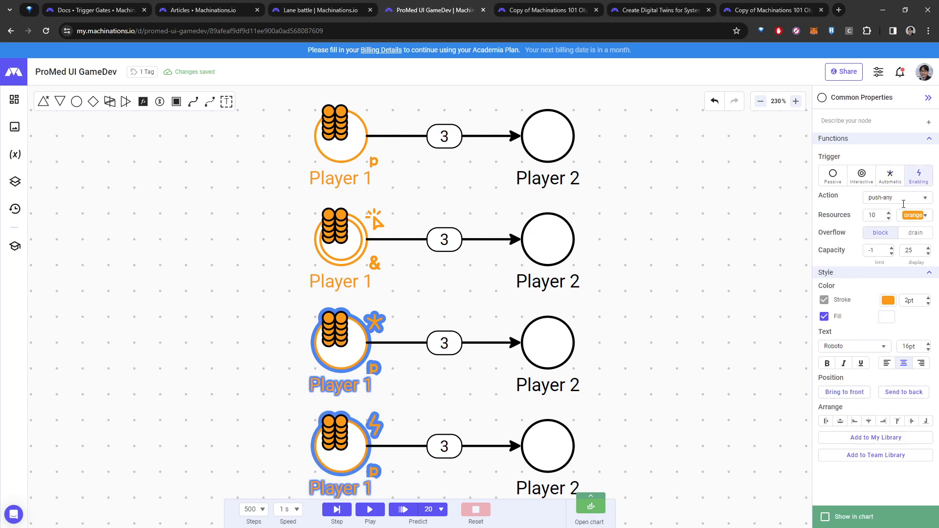
pyautogui.click(924, 198)
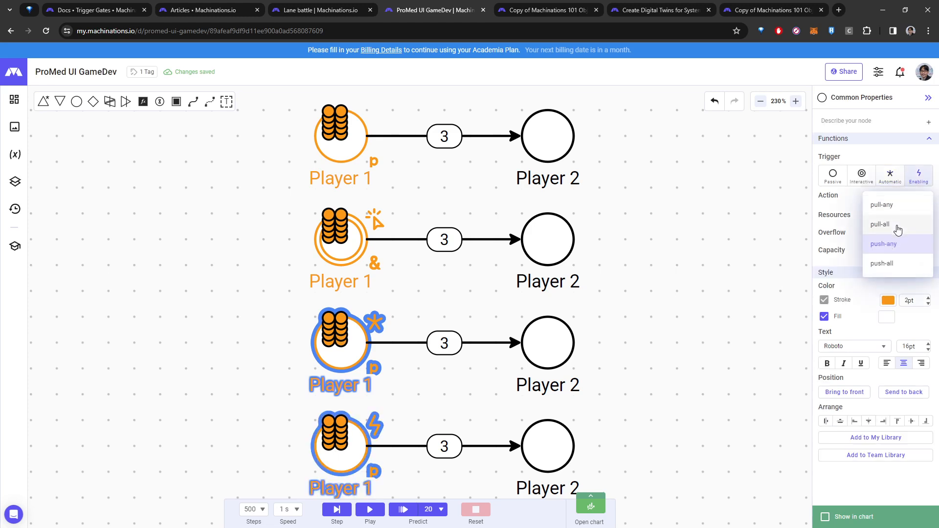
pyautogui.click(895, 263)
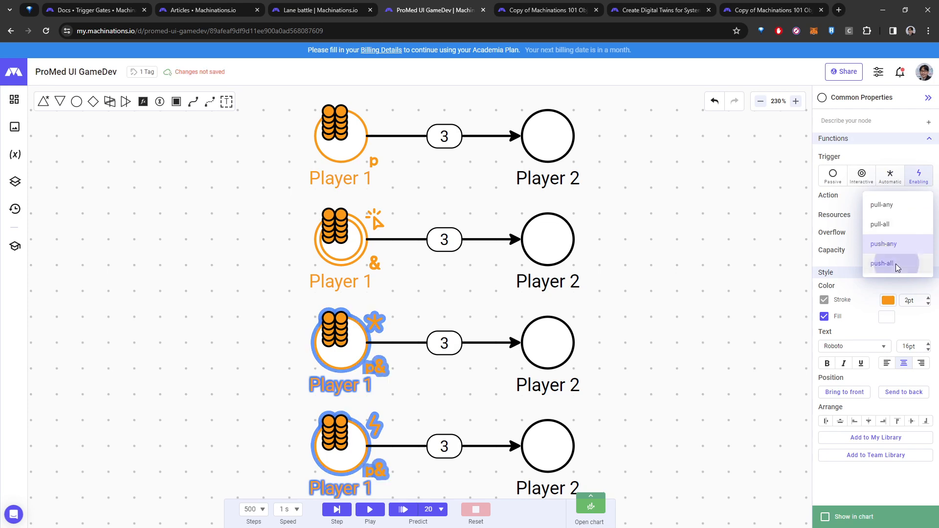
pyautogui.click(691, 235)
# Set the passive Player 1 pool's action to push-all
pyautogui.click(356, 157)
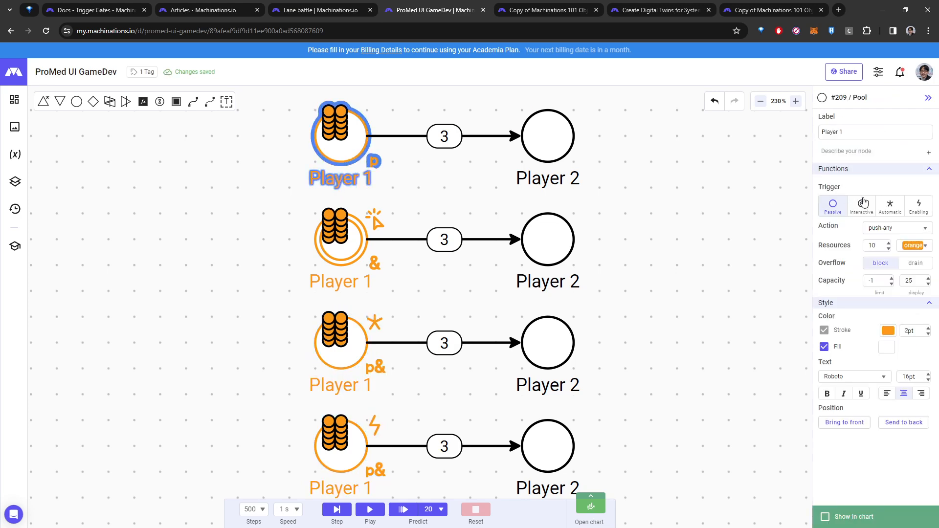
pyautogui.click(922, 228)
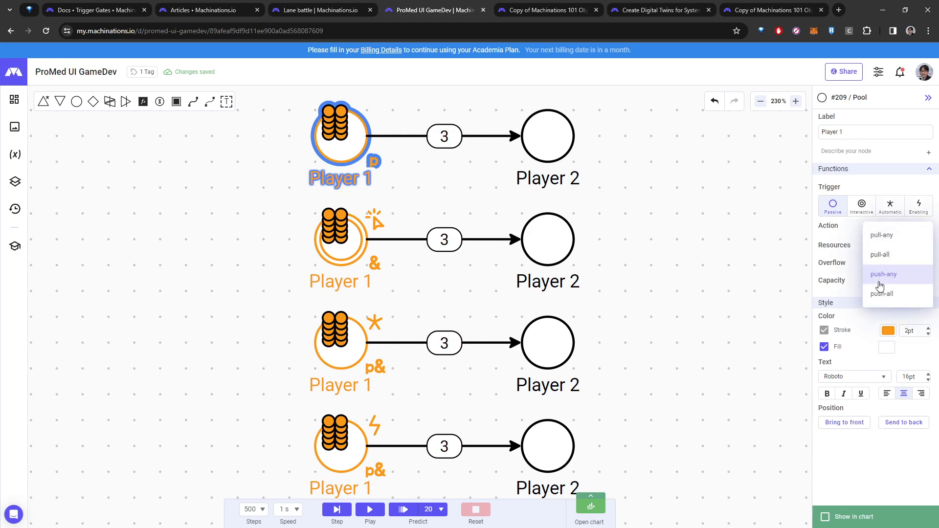
pyautogui.click(880, 292)
pyautogui.click(576, 362)
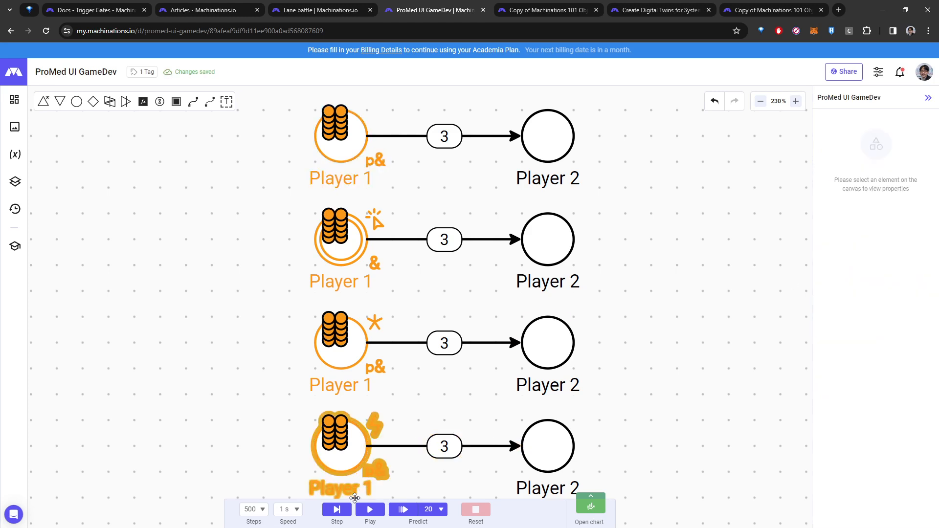
# Advance the simulation by seven single steps to observe how the push-all pools transfer resources
pyautogui.click(337, 509)
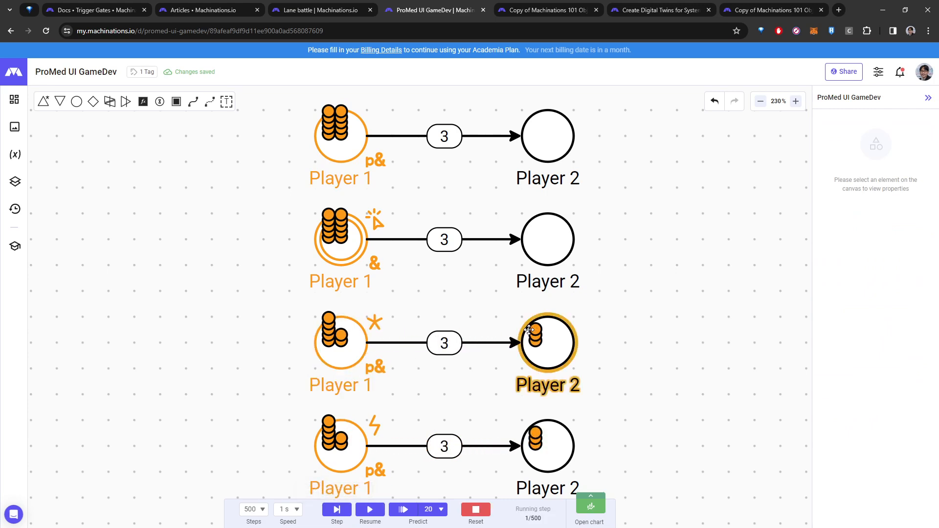
pyautogui.click(337, 518)
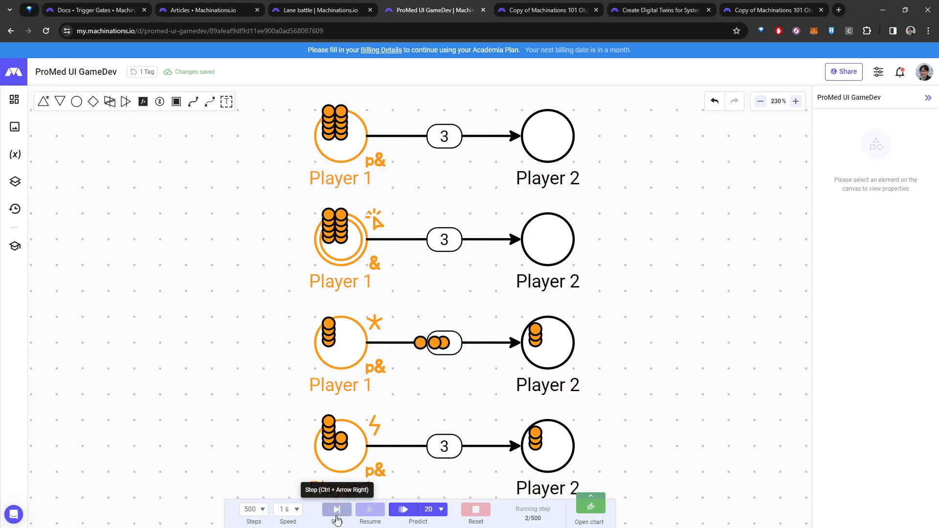
pyautogui.click(337, 518)
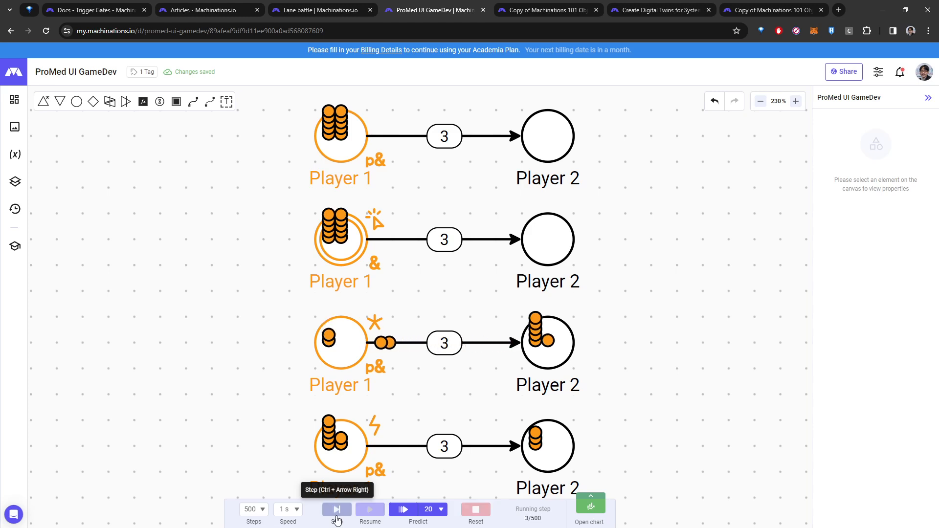
pyautogui.click(337, 518)
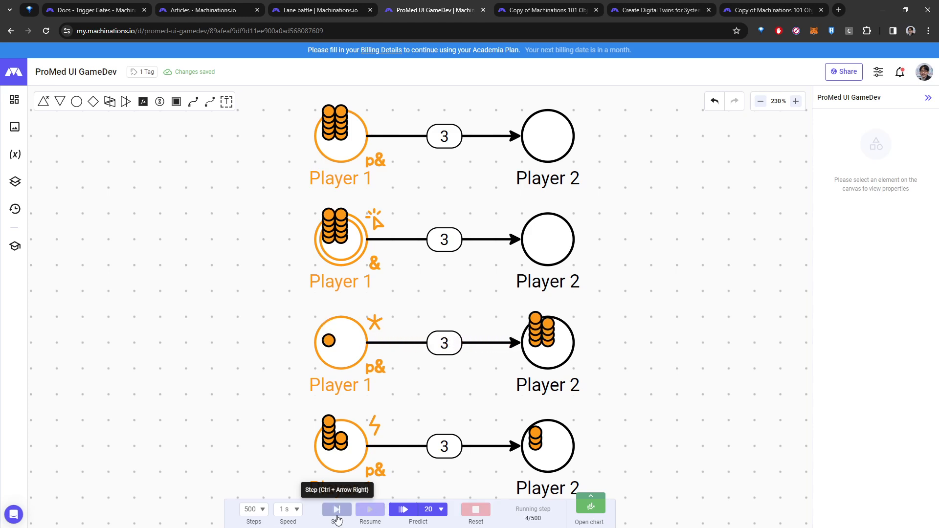
pyautogui.click(337, 518)
pyautogui.click(337, 519)
pyautogui.click(337, 509)
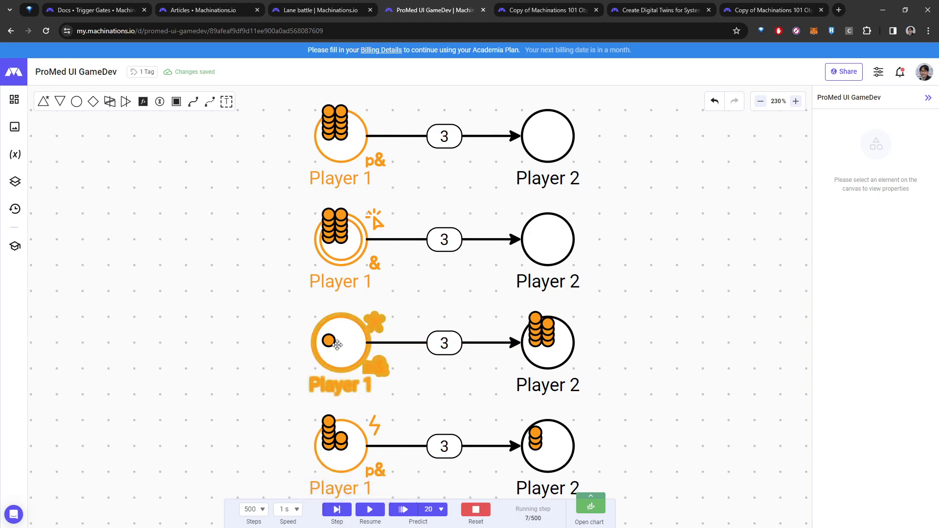
# Examine the properties of the automatic pair's Player 1 pool, resource connection and Player 2 pool, plus the passive Player 1 pool
pyautogui.click(342, 361)
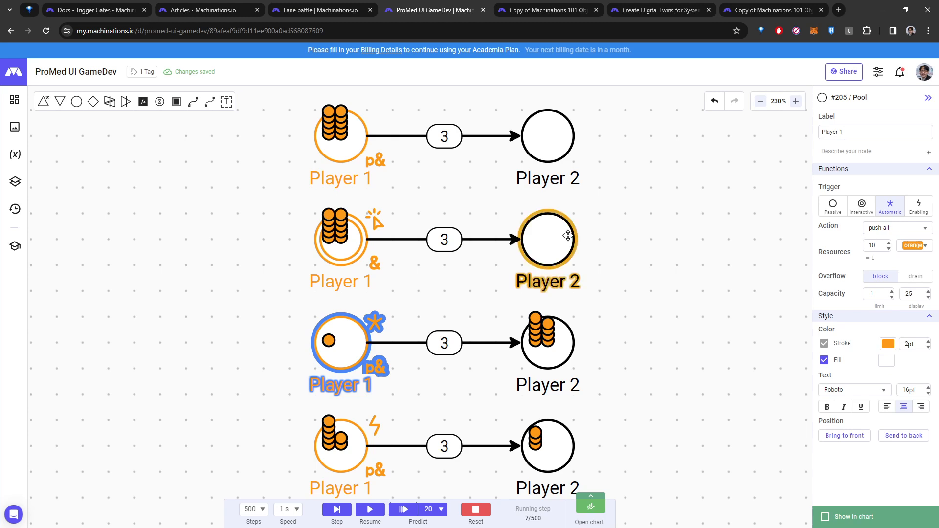
pyautogui.click(441, 341)
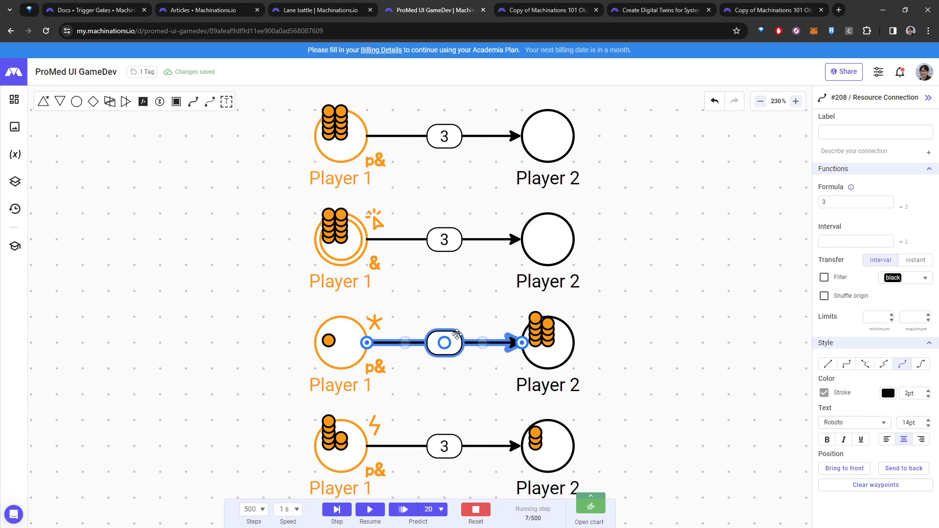
pyautogui.click(342, 340)
pyautogui.click(441, 338)
pyautogui.click(561, 344)
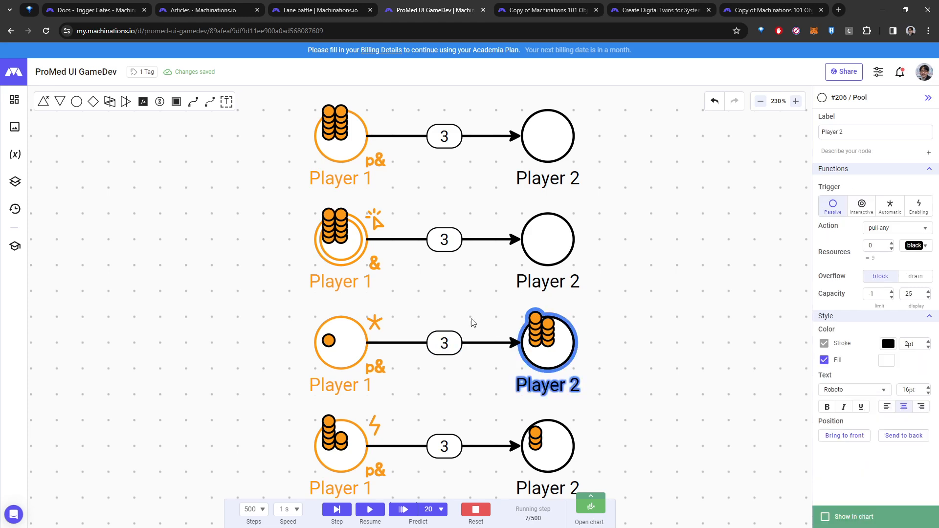
pyautogui.click(356, 340)
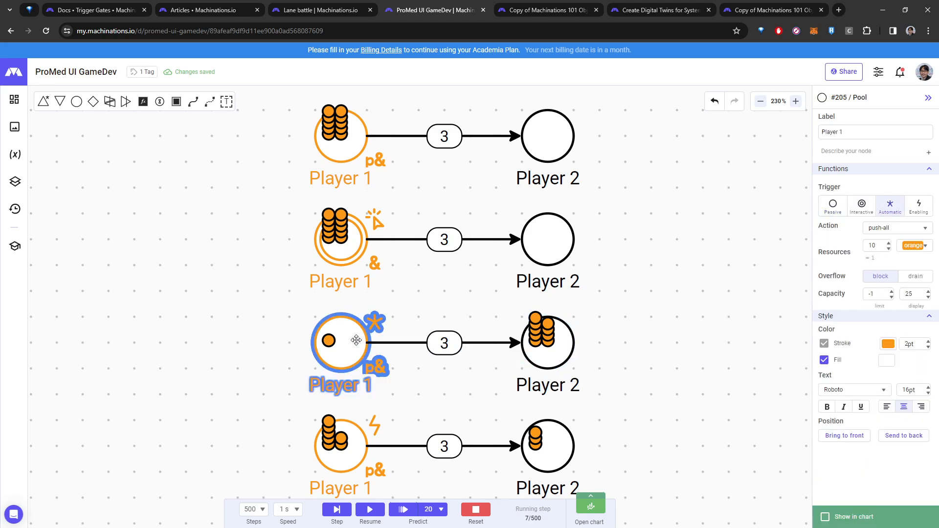
pyautogui.click(557, 350)
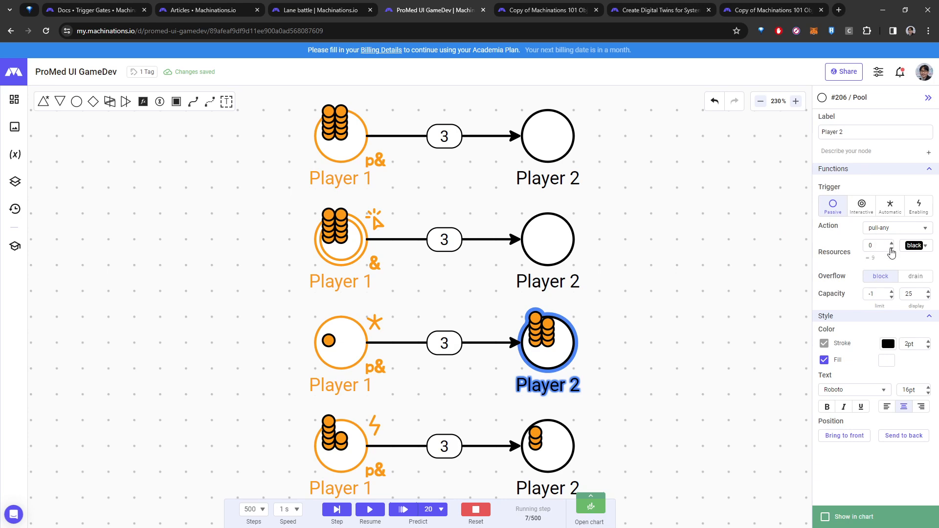
pyautogui.click(687, 292)
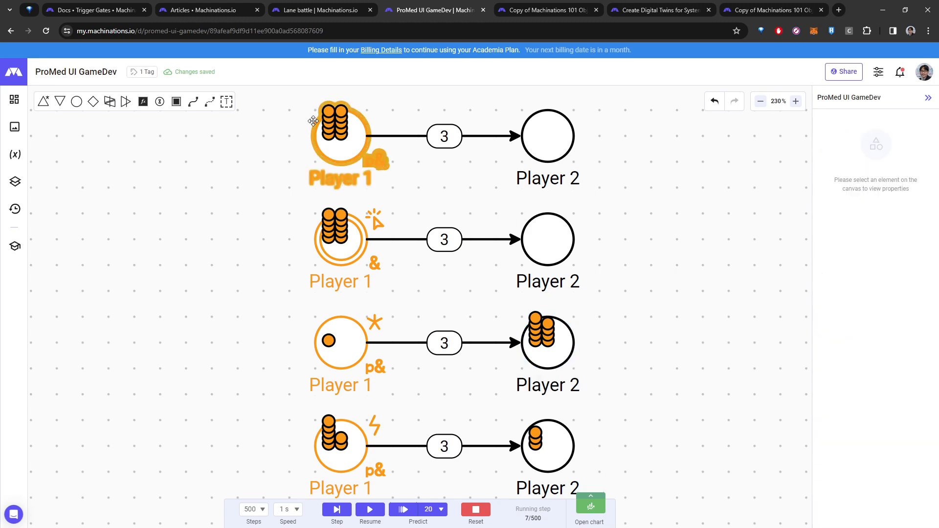
pyautogui.click(338, 141)
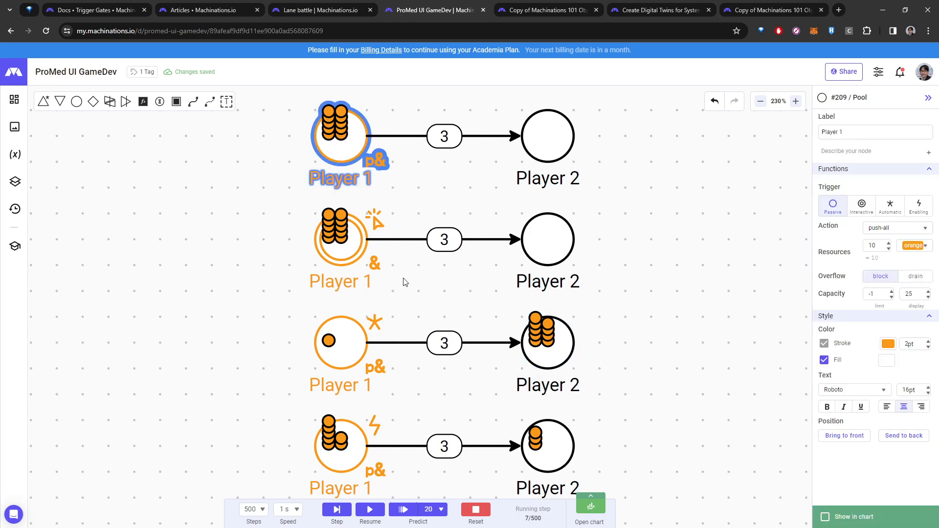
# Duplicate the automatic Player 1 to Player 2 pair onto the empty canvas to the right of the existing pairs and dismiss the clipboard warning
pyautogui.scroll(-3, 403, 281)
pyautogui.scroll(-2, 404, 281)
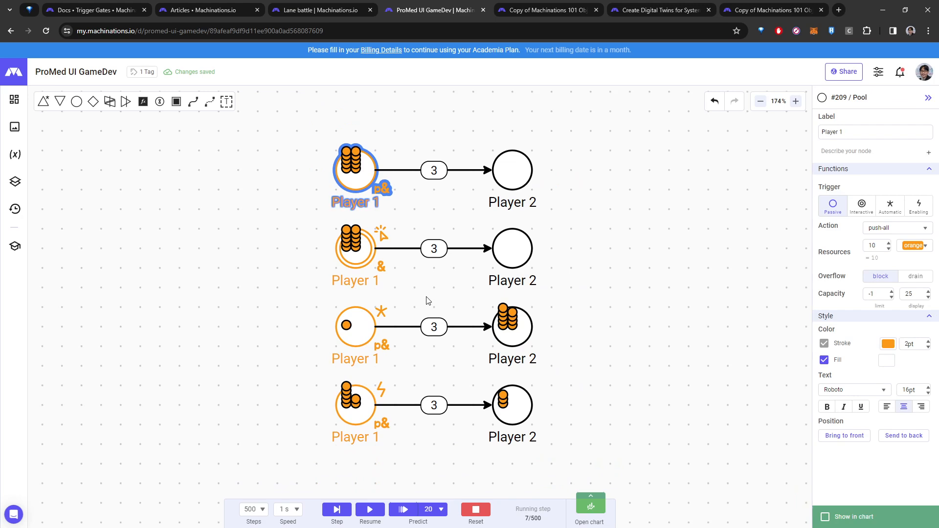
pyautogui.moveTo(432, 289); pyautogui.dragTo(388, 253)
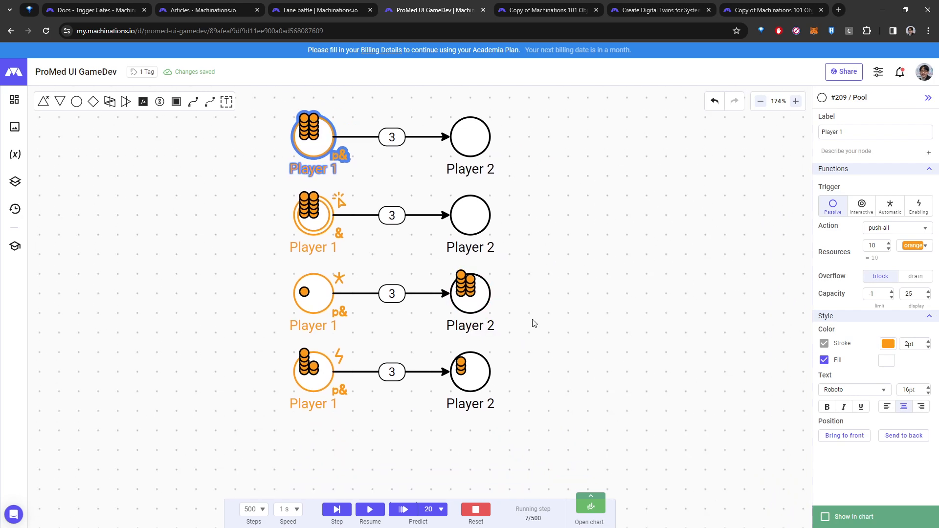
pyautogui.moveTo(530, 335); pyautogui.dragTo(282, 272)
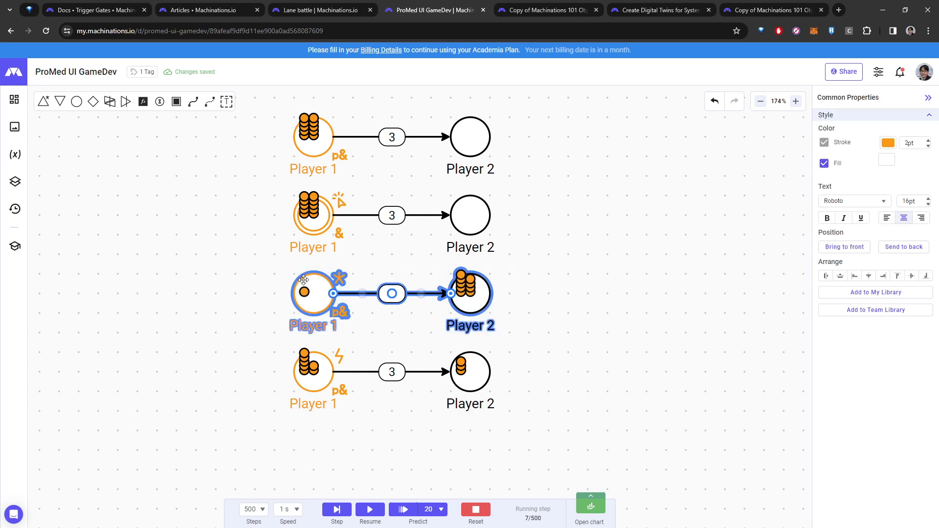
pyautogui.hotkey('ctrl', 'c')
pyautogui.hscroll(7, 628, 287)
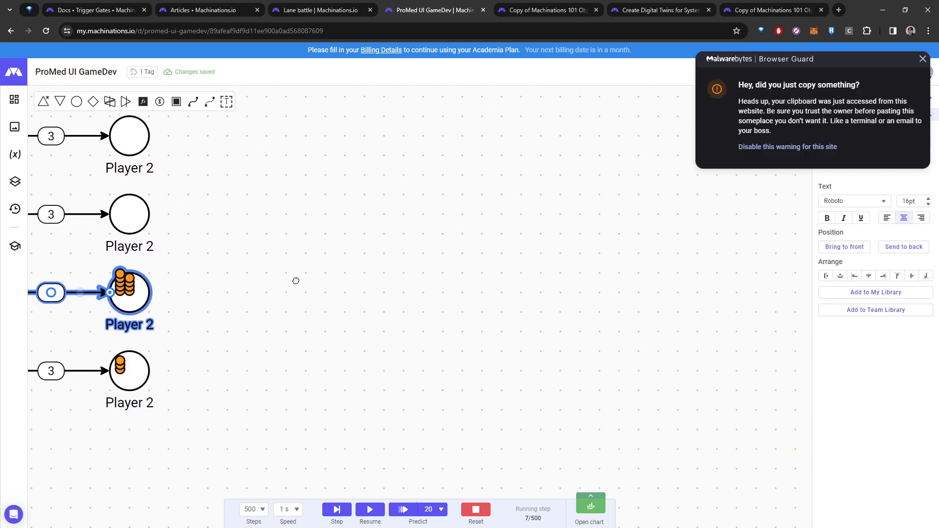
pyautogui.hotkey('ctrl', 'v')
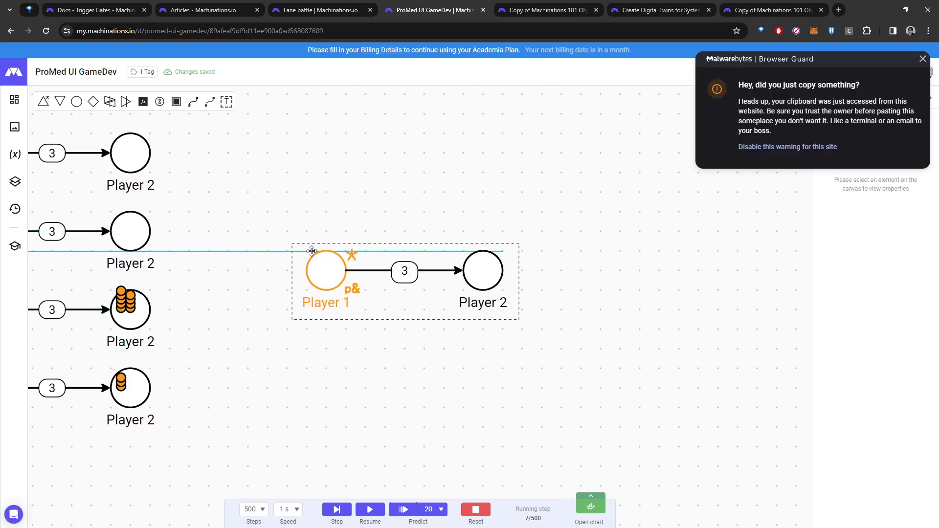
pyautogui.click(312, 251)
pyautogui.click(922, 59)
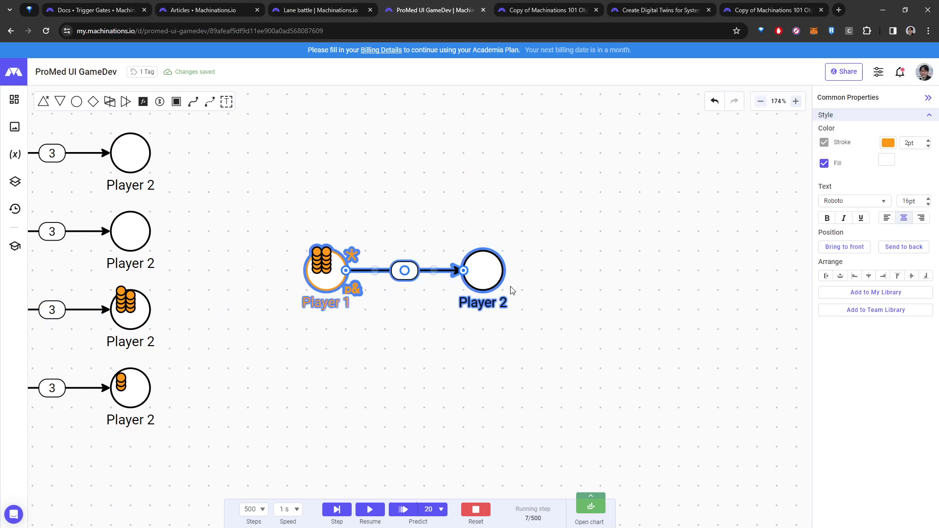
# Duplicate the Player 2 pool of the new pair twice, placing one copy above and one below the original
pyautogui.click(510, 292)
pyautogui.click(482, 277)
pyautogui.hotkey('ctrl', 'c')
pyautogui.hotkey('ctrl', 'v')
pyautogui.click(462, 154)
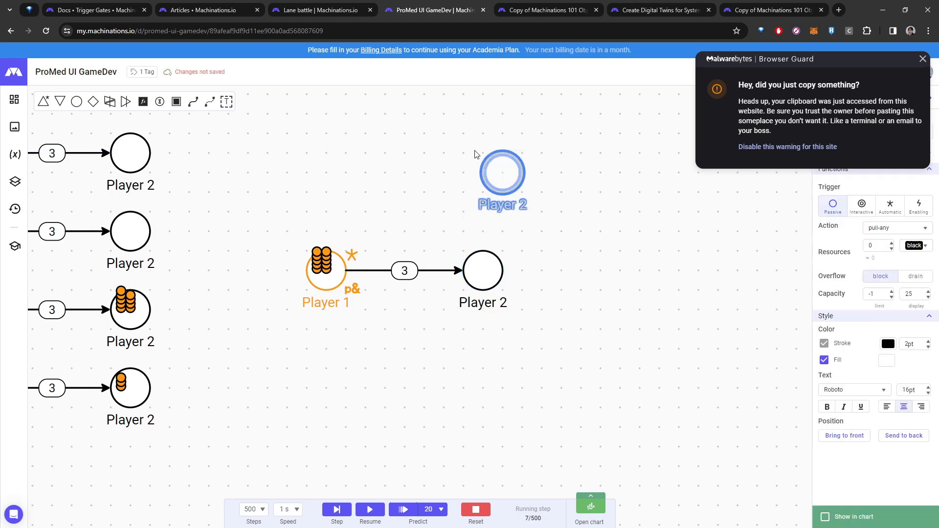
pyautogui.moveTo(486, 165); pyautogui.dragTo(491, 407)
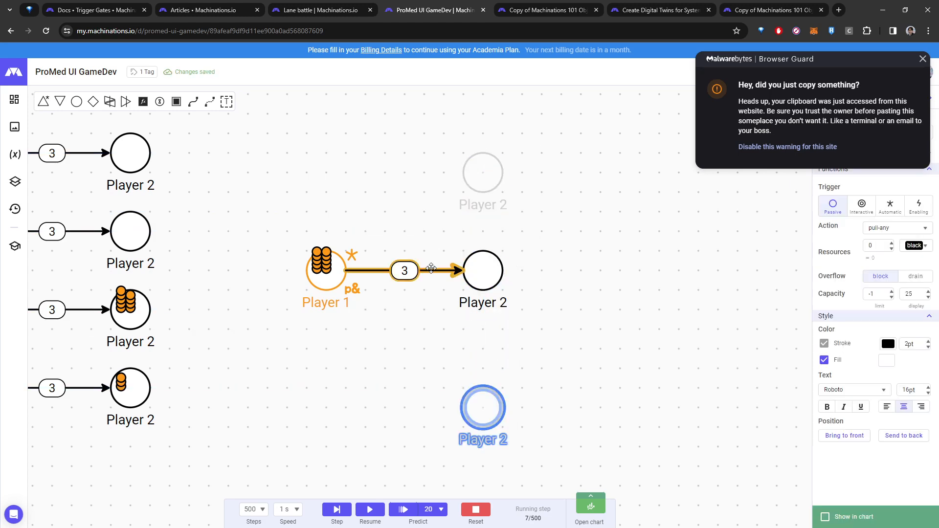
# Reconnect the end of the Player 1 resource connection from the middle Player 2 pool to the upper Player 2 copy
pyautogui.click(454, 271)
pyautogui.moveTo(463, 271); pyautogui.dragTo(483, 169)
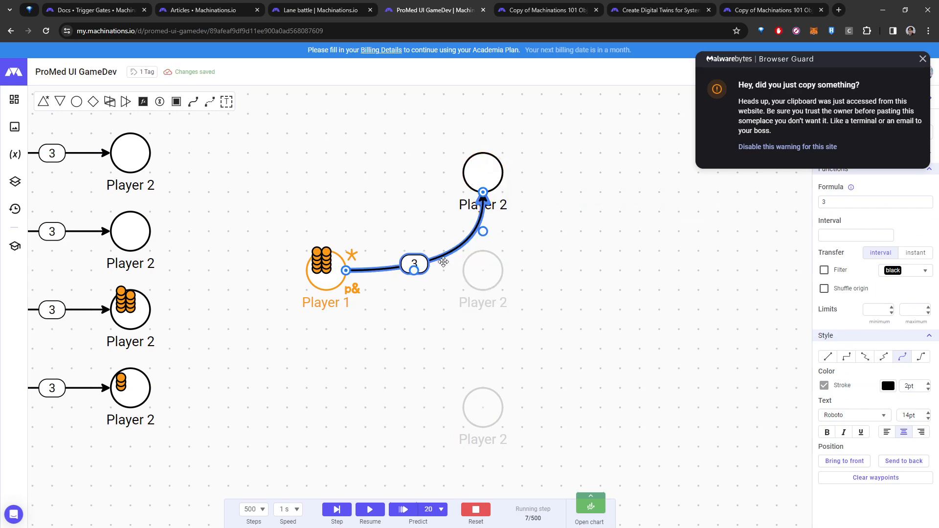
pyautogui.click(325, 271)
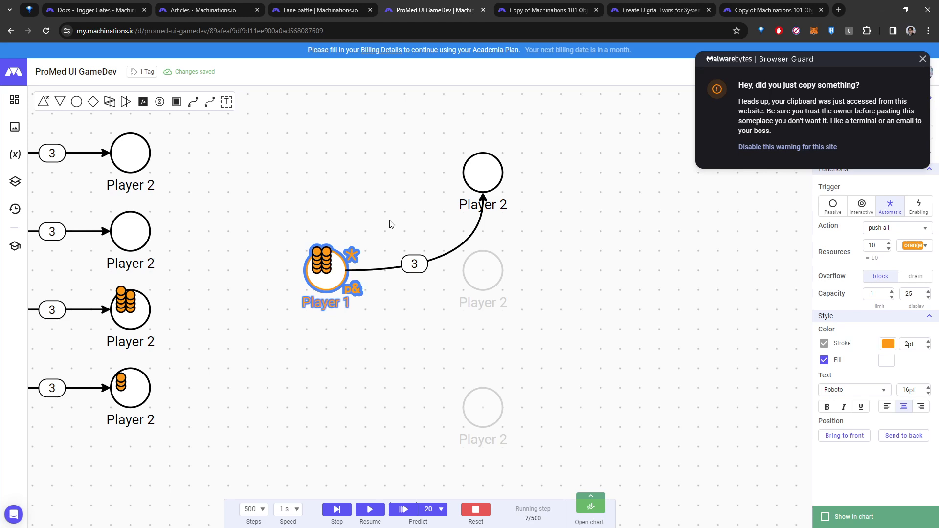
pyautogui.click(404, 228)
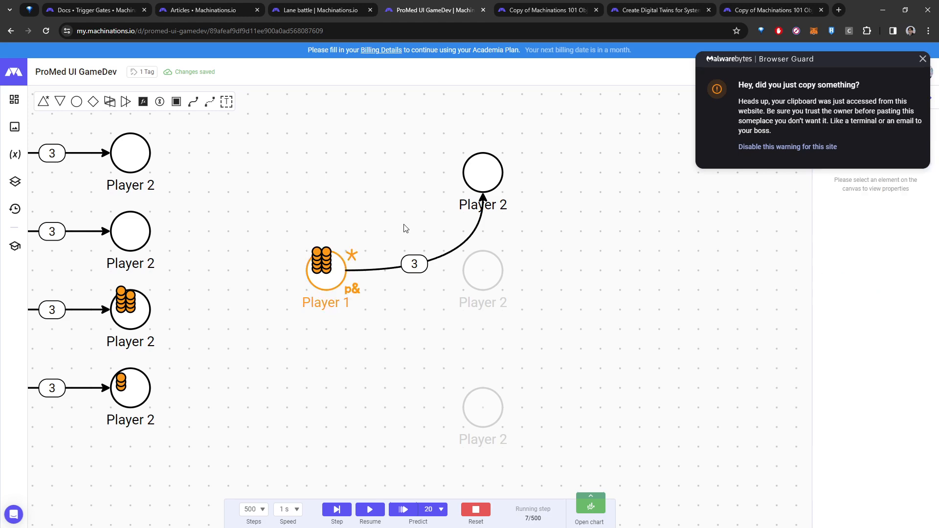
# Draw resource connections from Player 1 to the middle and lower Player 2 pools
pyautogui.press('r')
pyautogui.moveTo(329, 270); pyautogui.dragTo(483, 270)
pyautogui.press('r')
pyautogui.moveTo(325, 267); pyautogui.dragTo(484, 409)
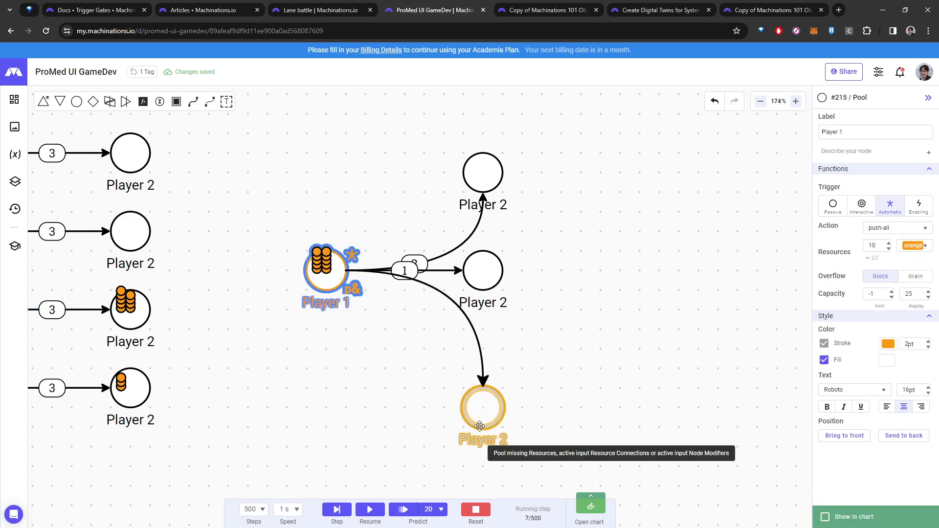
pyautogui.click(573, 240)
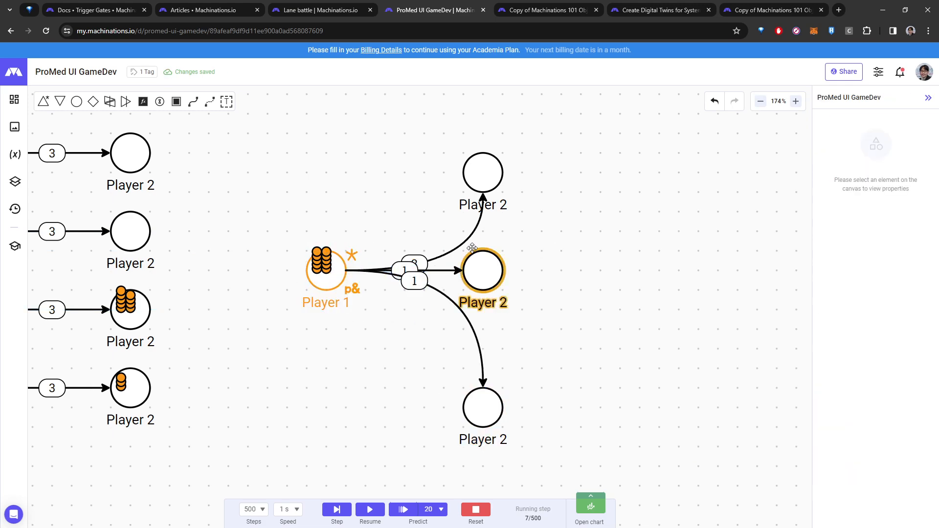
# Change the line style of all three resource connections leaving Player 1 to straight
pyautogui.click(478, 227)
pyautogui.keyDown('shift'); pyautogui.click(442, 270); pyautogui.keyUp('shift')
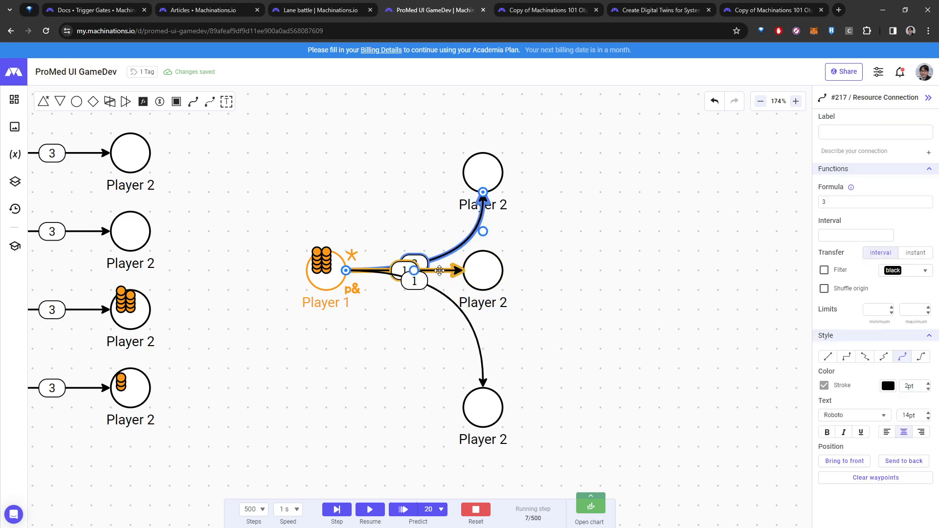
pyautogui.keyDown('shift'); pyautogui.click(446, 302); pyautogui.keyUp('shift')
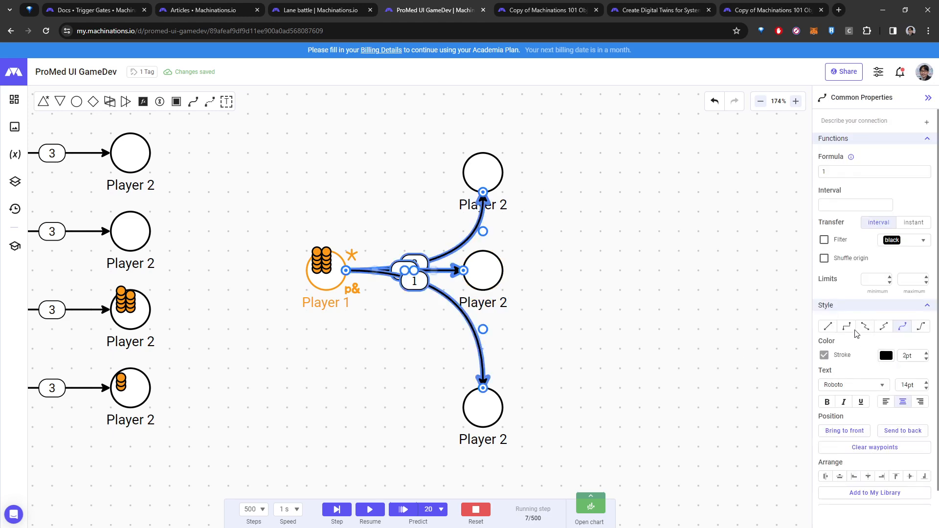
pyautogui.scroll(-1, 893, 305)
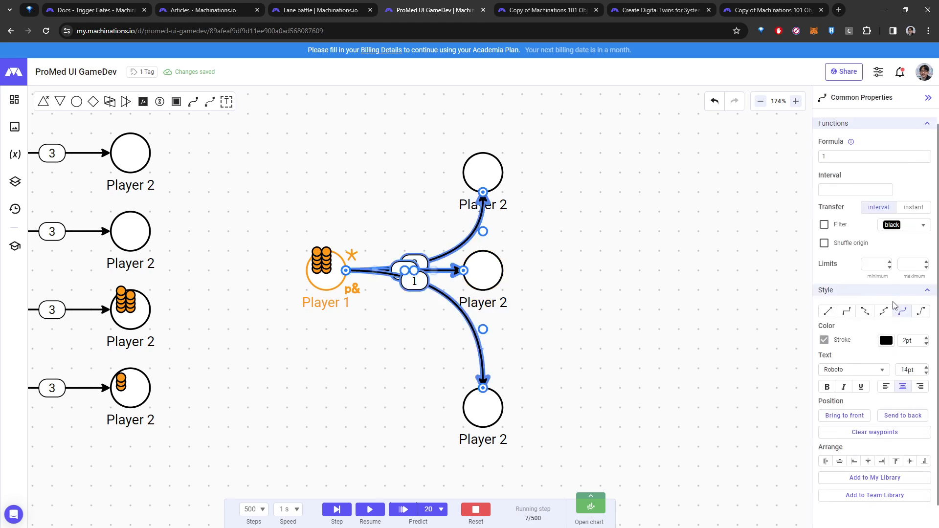
pyautogui.click(828, 312)
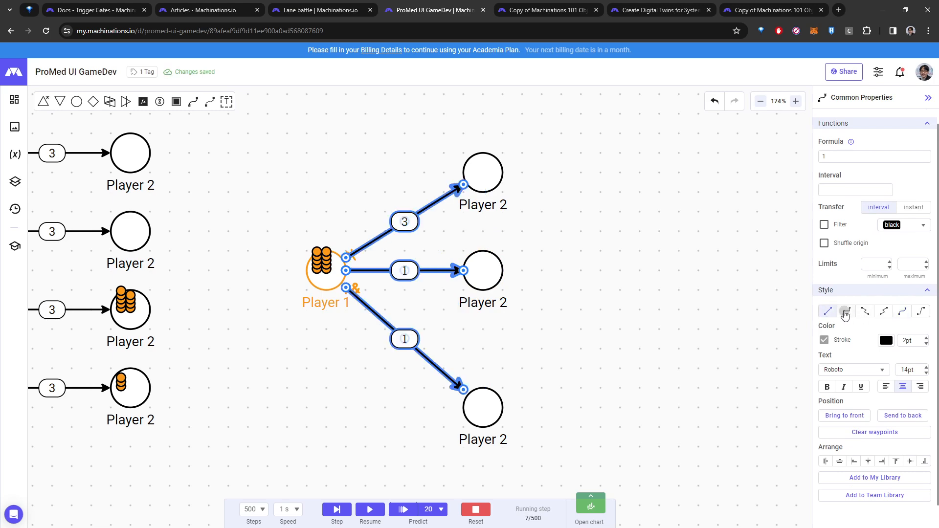
pyautogui.click(846, 312)
pyautogui.click(828, 312)
pyautogui.click(659, 265)
# Rename the middle target pool to Player 3 and the lower target pool to Player 4
pyautogui.click(478, 185)
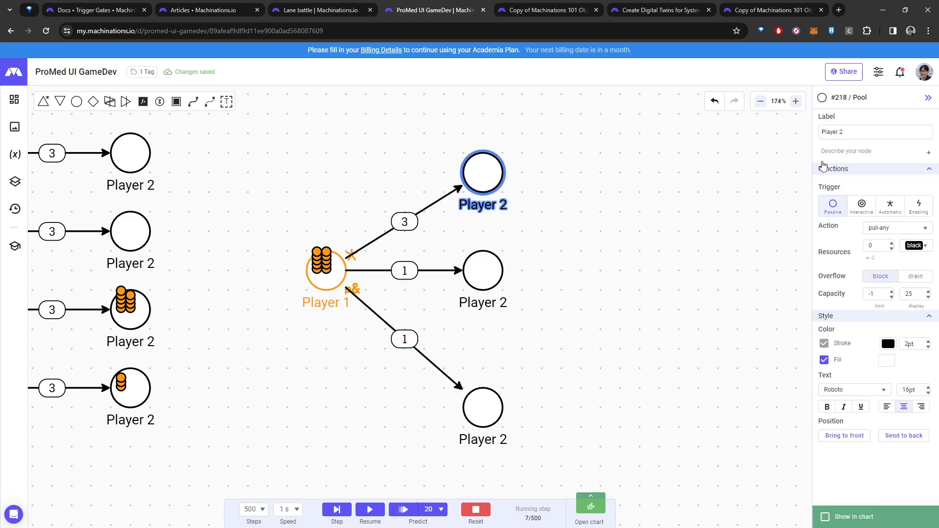
pyautogui.click(481, 269)
pyautogui.click(849, 133)
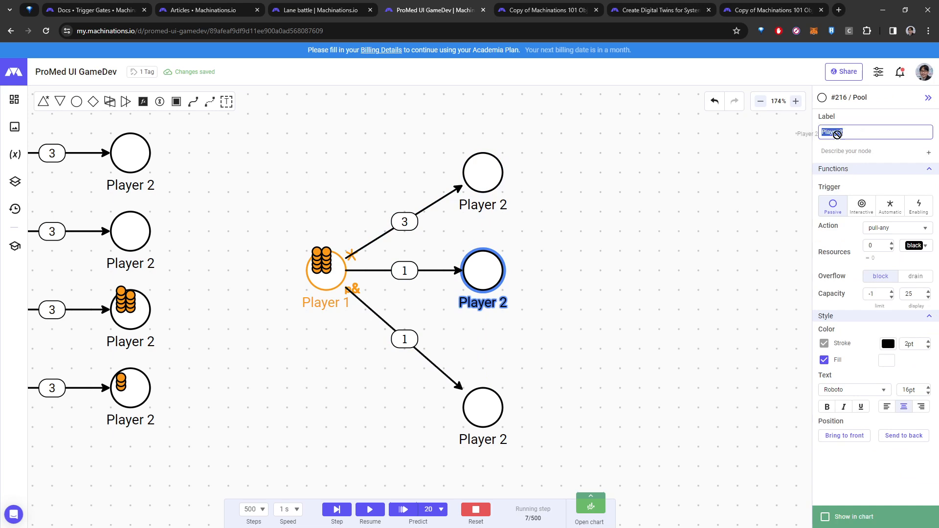
pyautogui.click(848, 136)
pyautogui.click(504, 387)
pyautogui.click(879, 130)
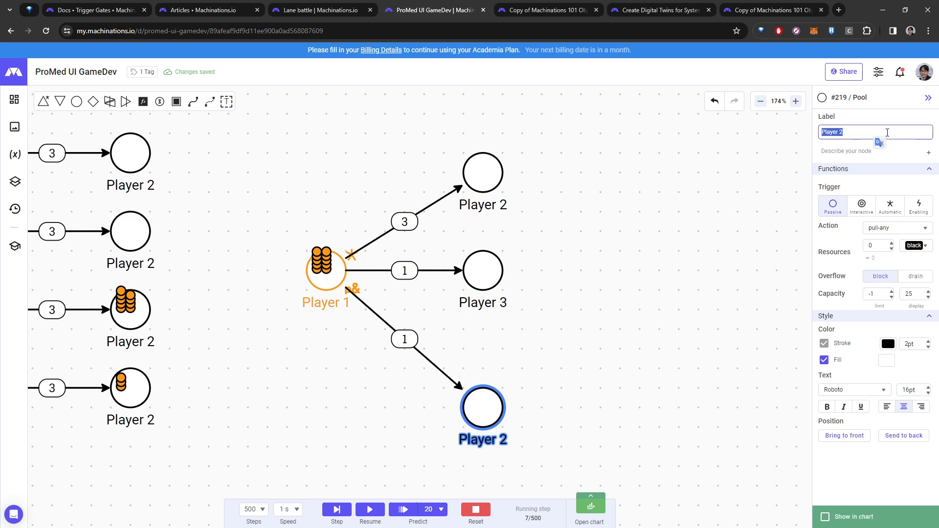
pyautogui.click(889, 131)
pyautogui.click(663, 324)
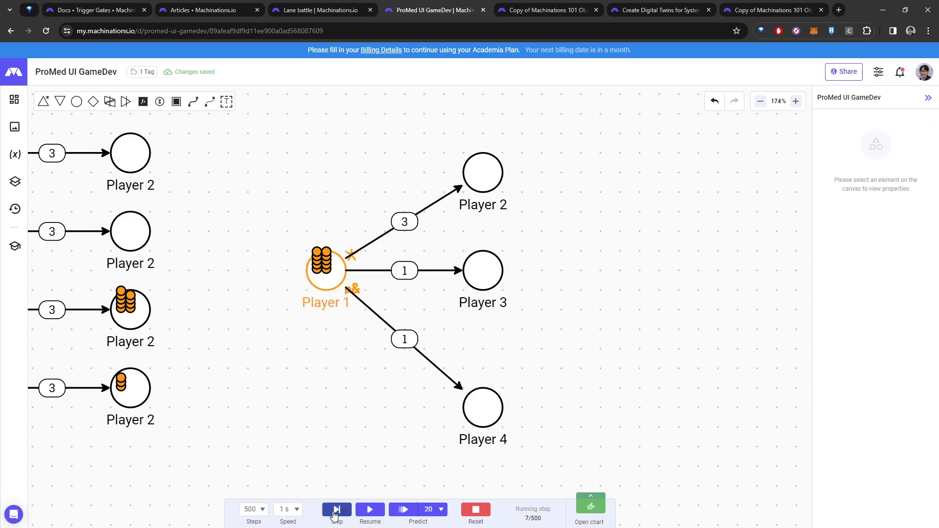
# Set the formula of the connection from Player 1 to the upper Player 2 pool to 1
pyautogui.click(404, 221)
pyautogui.doubleClick(839, 199)
pyautogui.write('1')
pyautogui.click(697, 206)
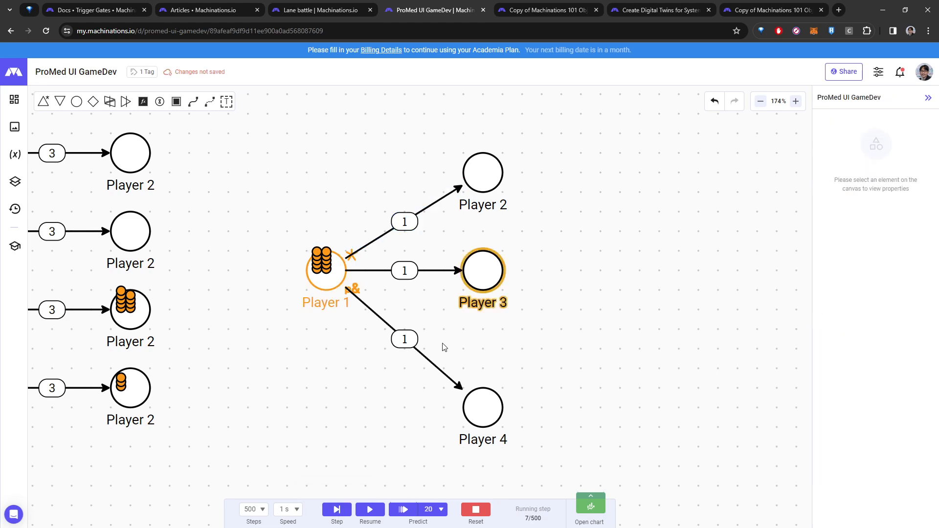
# Advance the simulation by one step, then reset it and advance one step again to watch Player 1 distribute resources
pyautogui.click(338, 517)
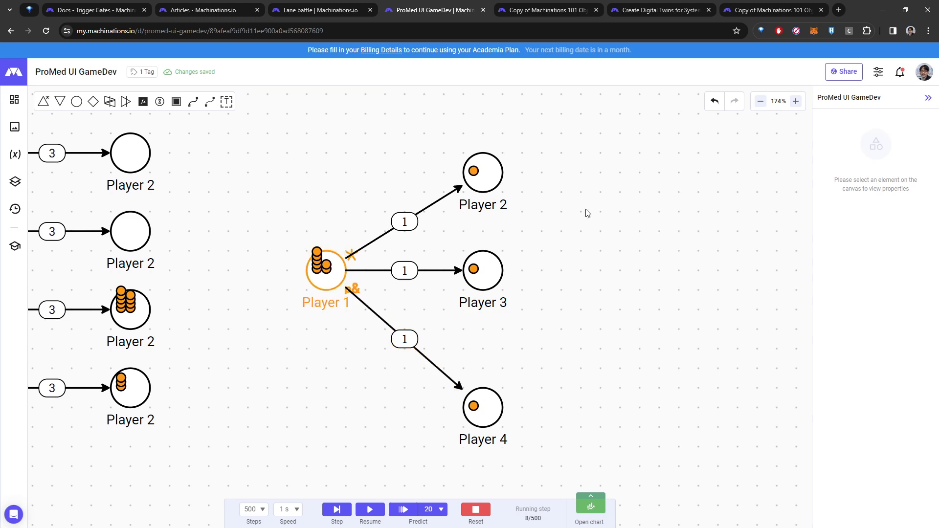
pyautogui.click(476, 510)
pyautogui.click(337, 511)
# Set the formula of the Player 1 to Player 3 connection to 2 and advance the simulation by one step
pyautogui.click(406, 270)
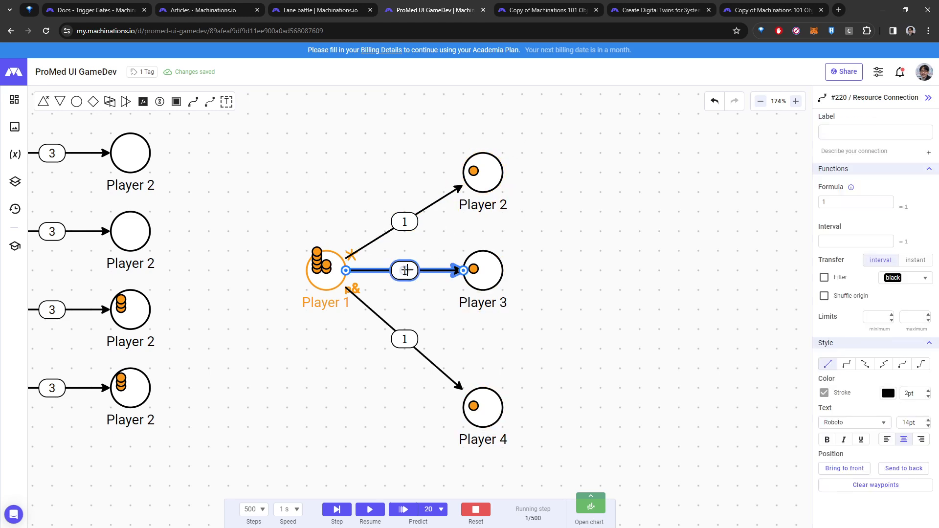
pyautogui.click(832, 204)
pyautogui.click(573, 263)
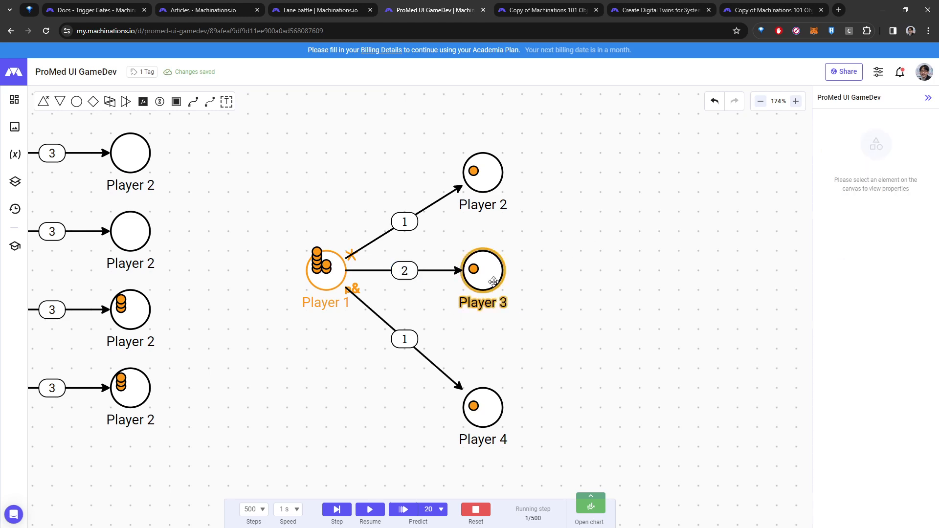
pyautogui.click(342, 511)
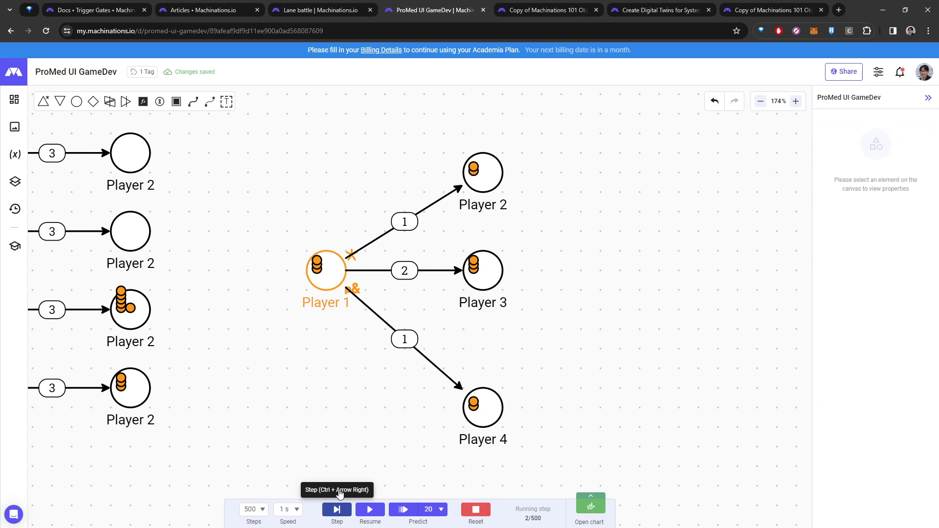
# Examine the properties of the branching Player 1 pool, its connection to Player 2, and the Player 2 pool
pyautogui.click(332, 277)
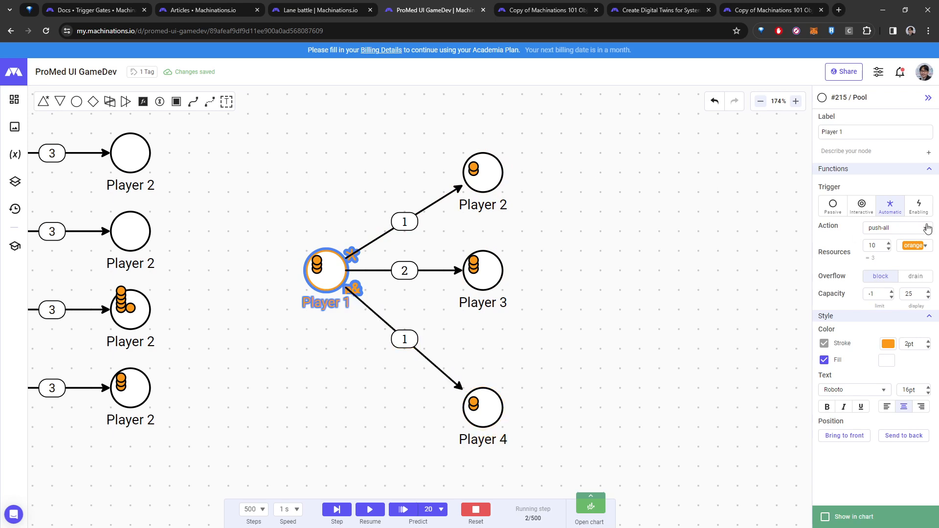
pyautogui.click(636, 231)
pyautogui.click(328, 284)
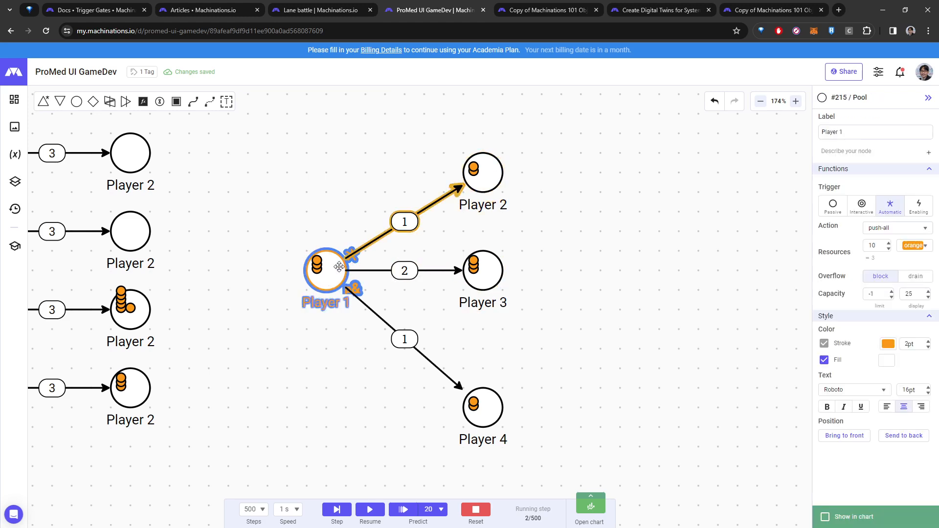
pyautogui.click(442, 198)
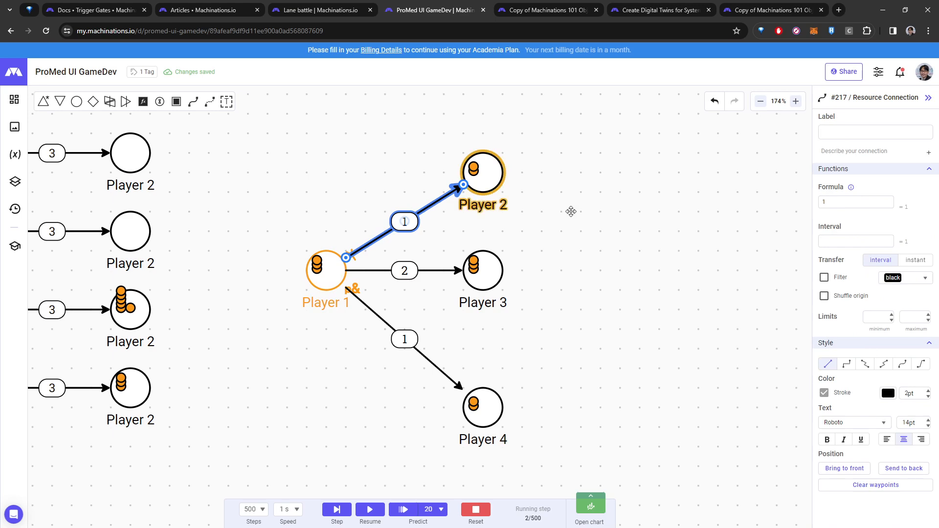
pyautogui.click(719, 233)
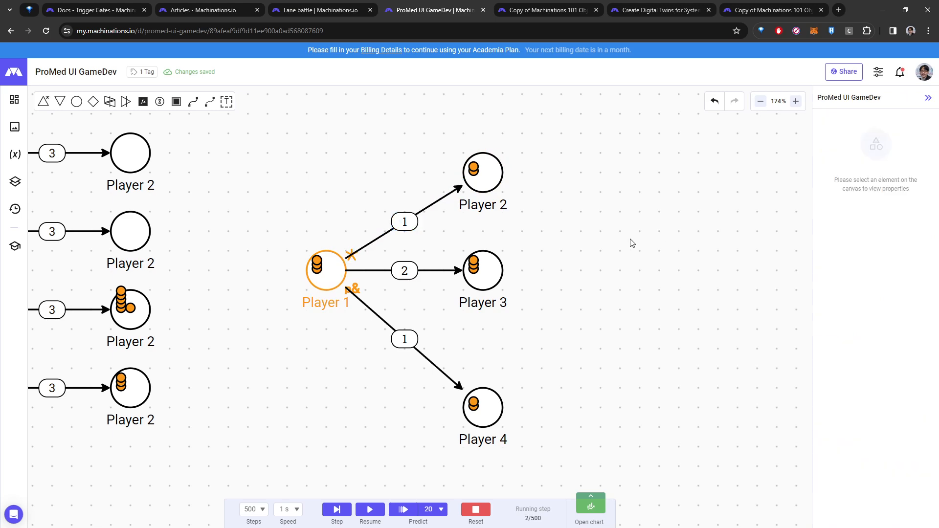
pyautogui.click(324, 283)
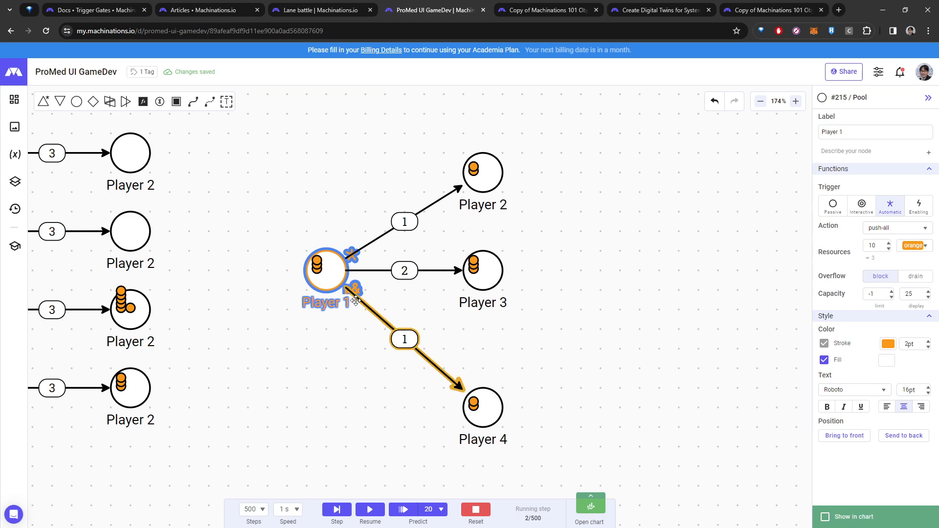
pyautogui.click(485, 197)
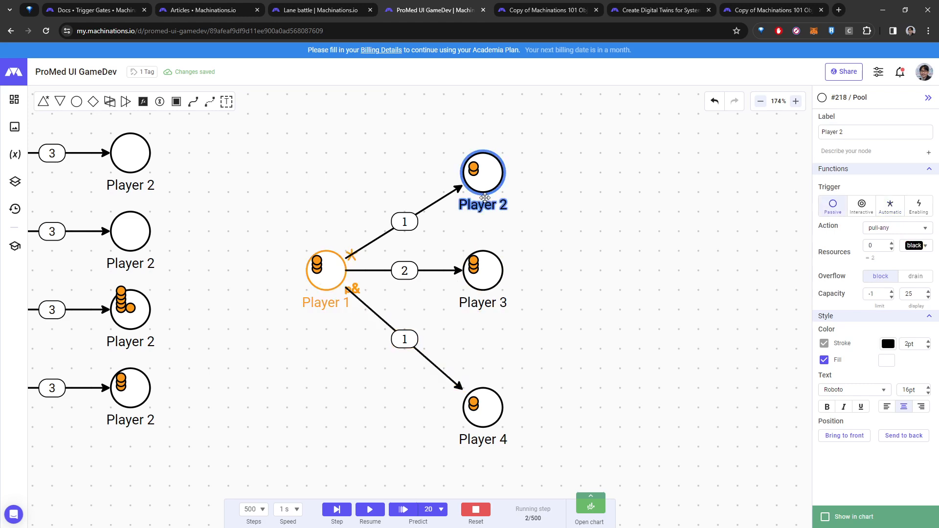
pyautogui.click(354, 270)
pyautogui.click(317, 278)
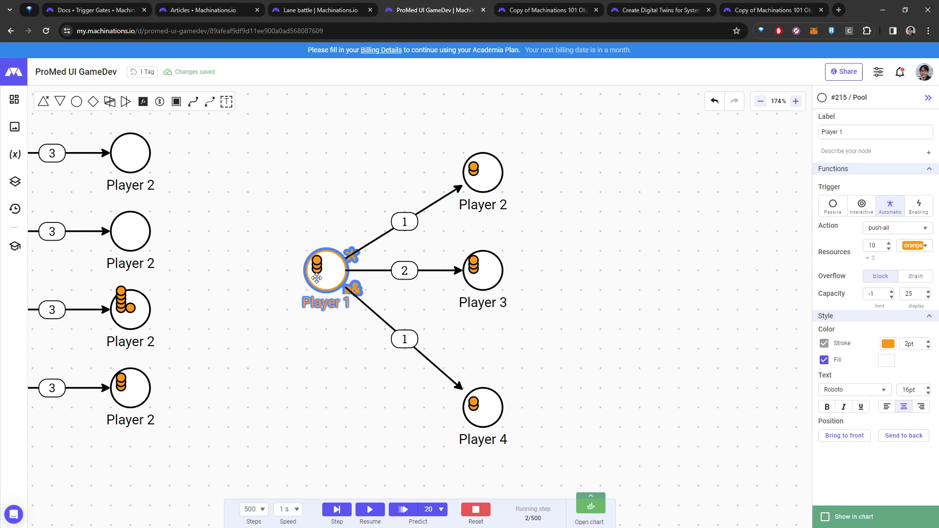
# Reset the simulation and set the branching Player 1 pool's trigger to passive
pyautogui.click(472, 510)
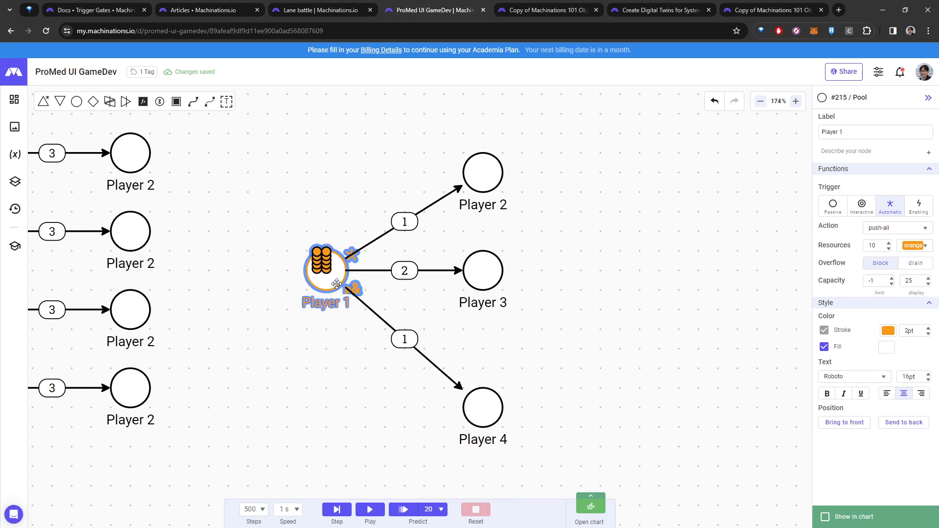
pyautogui.click(832, 205)
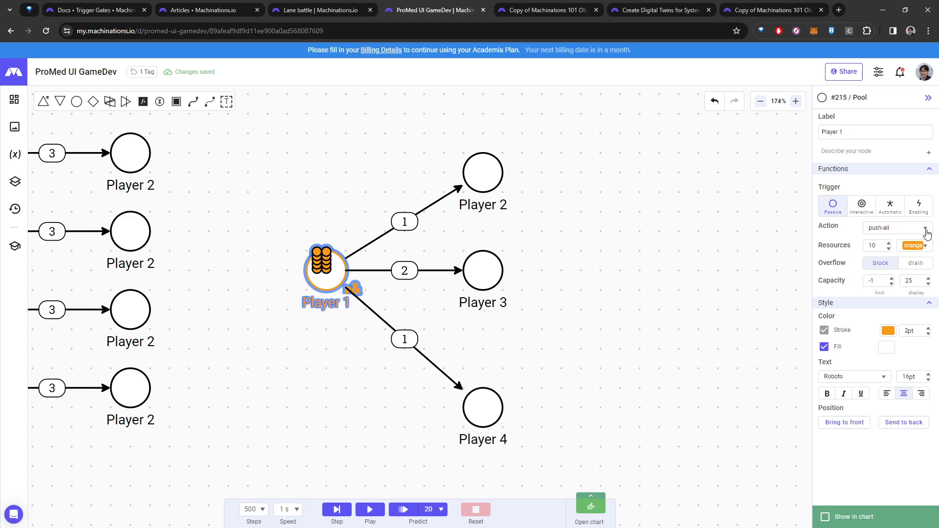
# Set the upper Player 2 pool's trigger to automatic and its action to pull-all
pyautogui.click(491, 177)
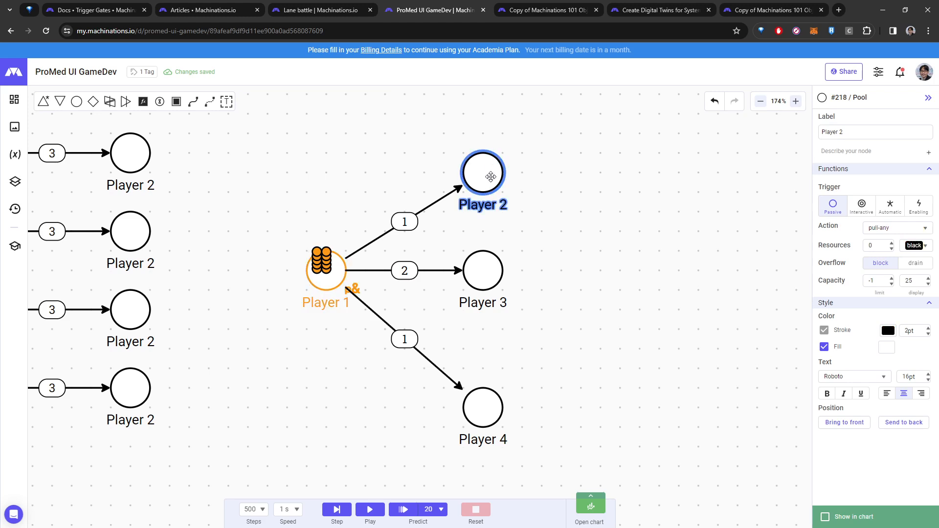
pyautogui.click(883, 216)
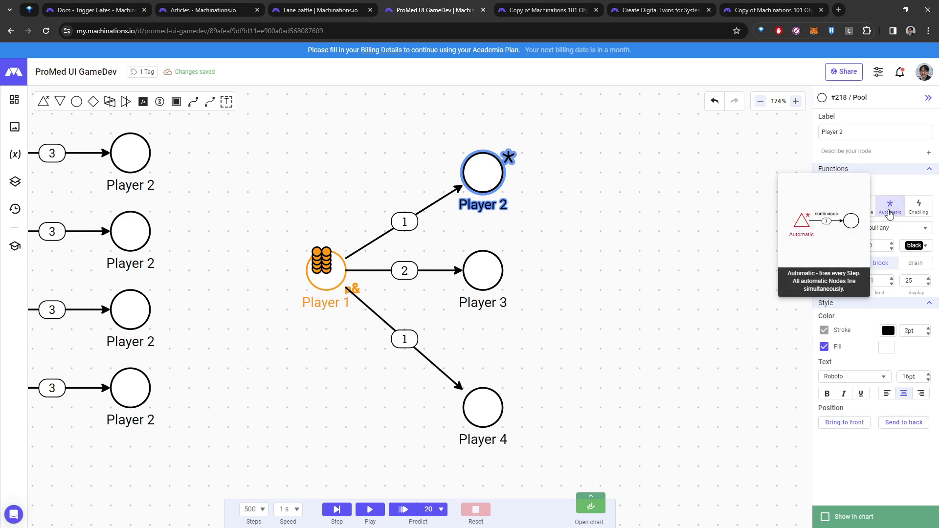
pyautogui.click(925, 230)
pyautogui.click(896, 255)
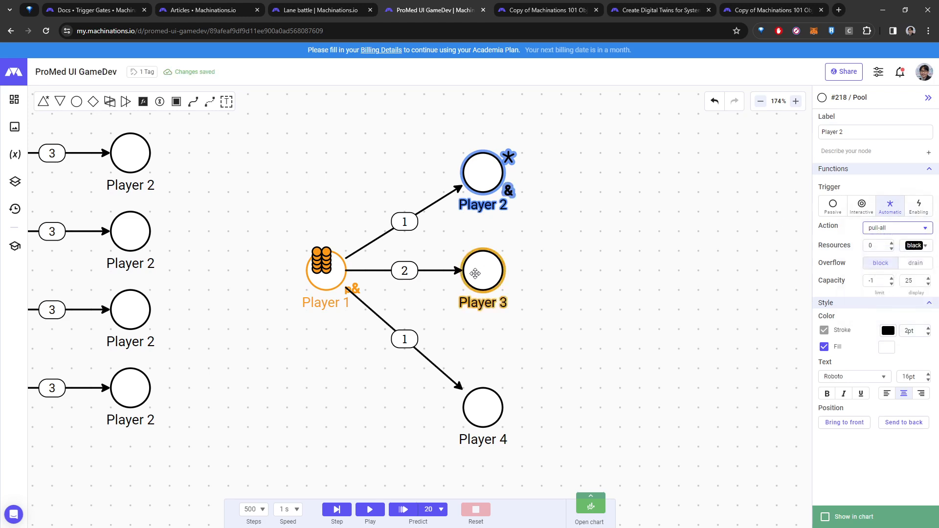
# Set the action of the Player 3 and Player 4 pools in the branching diagram to pull-all
pyautogui.click(474, 273)
pyautogui.click(924, 228)
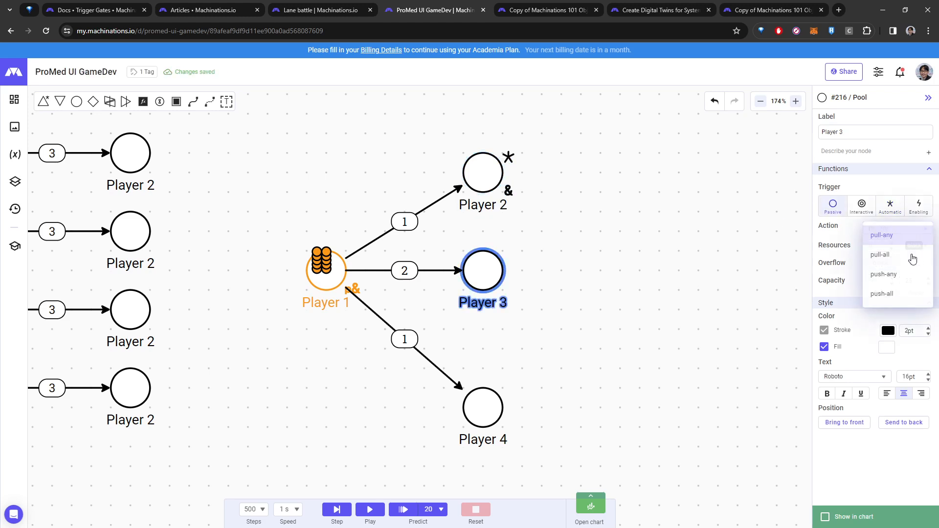
pyautogui.click(902, 258)
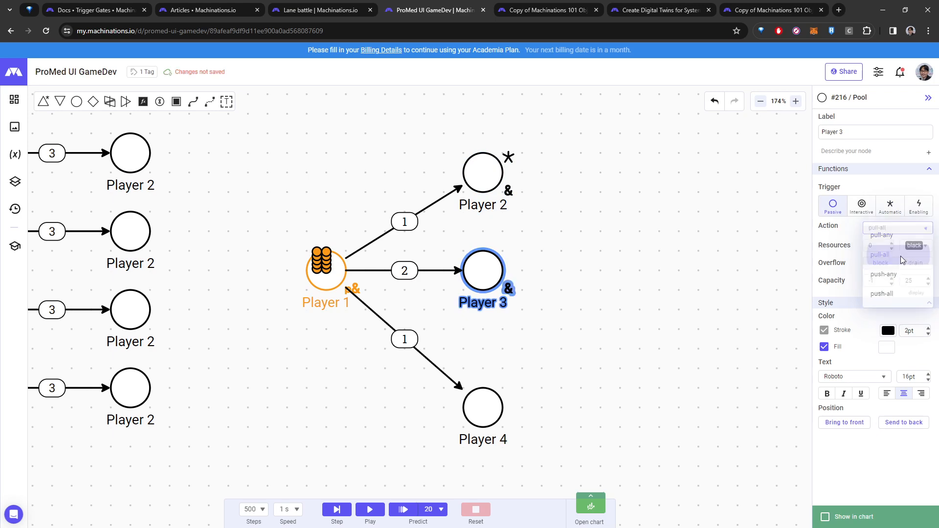
pyautogui.click(482, 402)
pyautogui.click(924, 228)
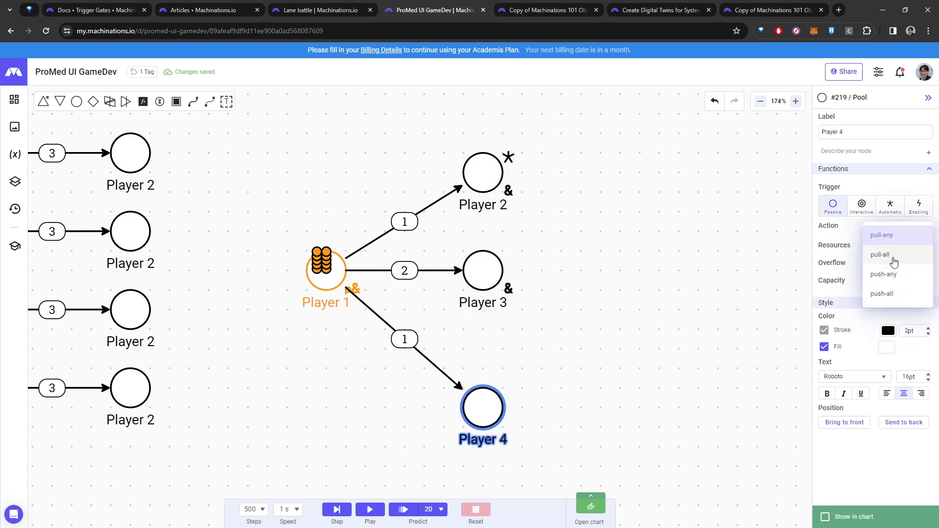
pyautogui.click(898, 258)
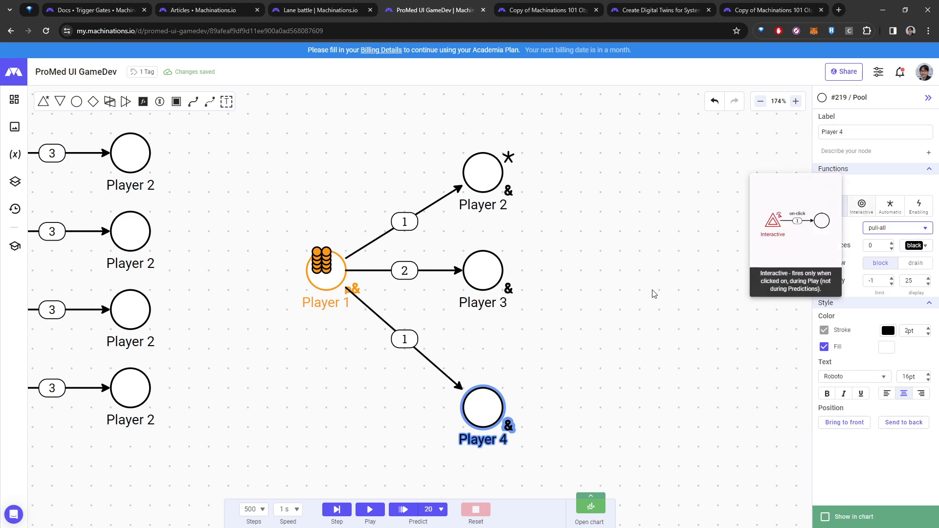
# Shift Player 3 slightly away from Player 1 and set the triggers of both Player 3 and Player 4 to automatic
pyautogui.click(527, 275)
pyautogui.moveTo(484, 271); pyautogui.dragTo(504, 272)
pyautogui.keyDown('shift'); pyautogui.click(480, 399); pyautogui.keyUp('shift')
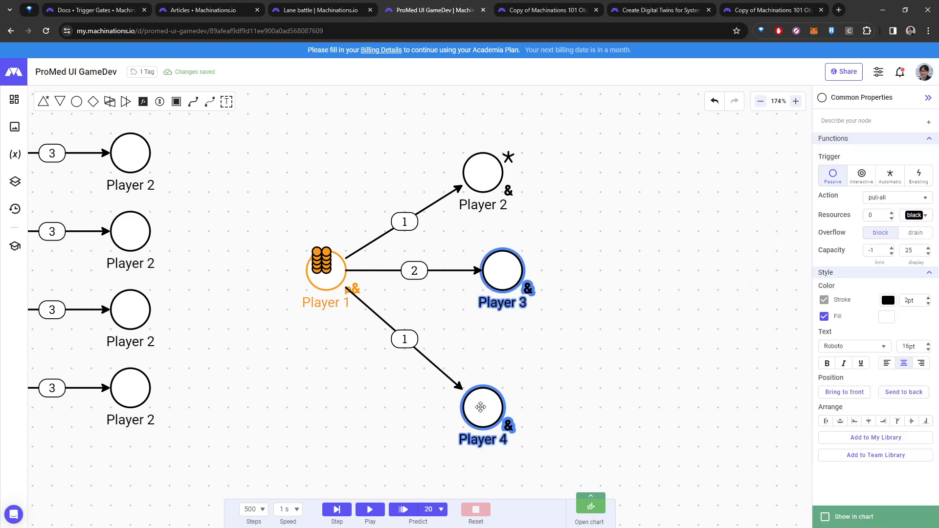
pyautogui.click(667, 240)
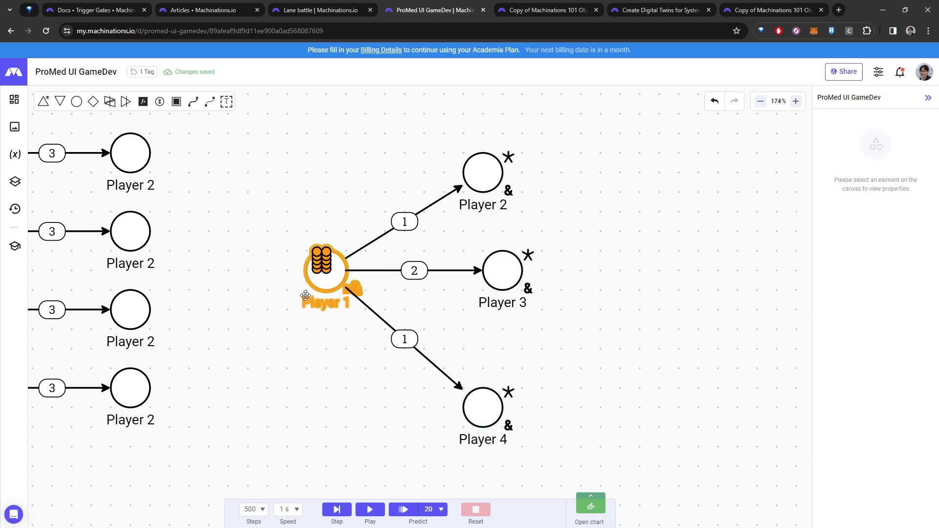
# Advance the simulation by three steps, examining how Player 2, Player 3 and Player 4 pull resources from the passive Player 1 pool
pyautogui.click(349, 292)
pyautogui.click(326, 273)
pyautogui.click(483, 175)
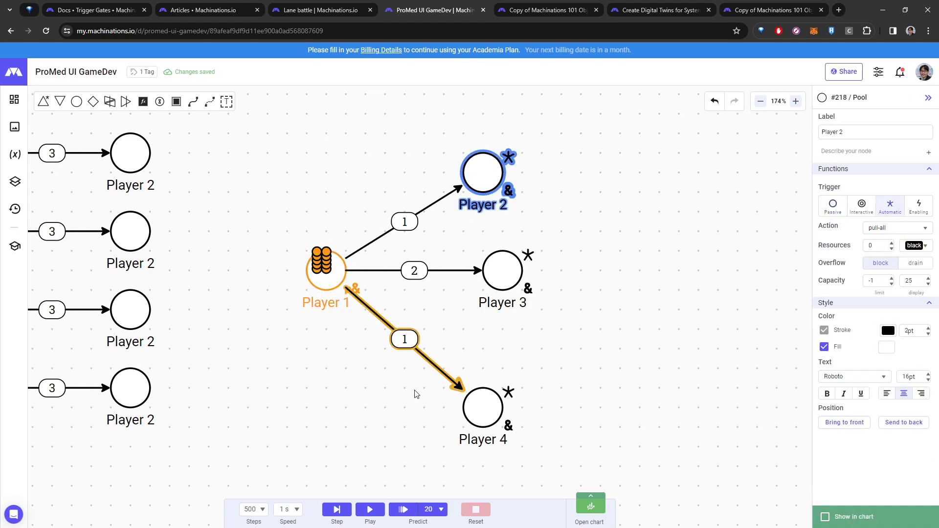
pyautogui.click(339, 508)
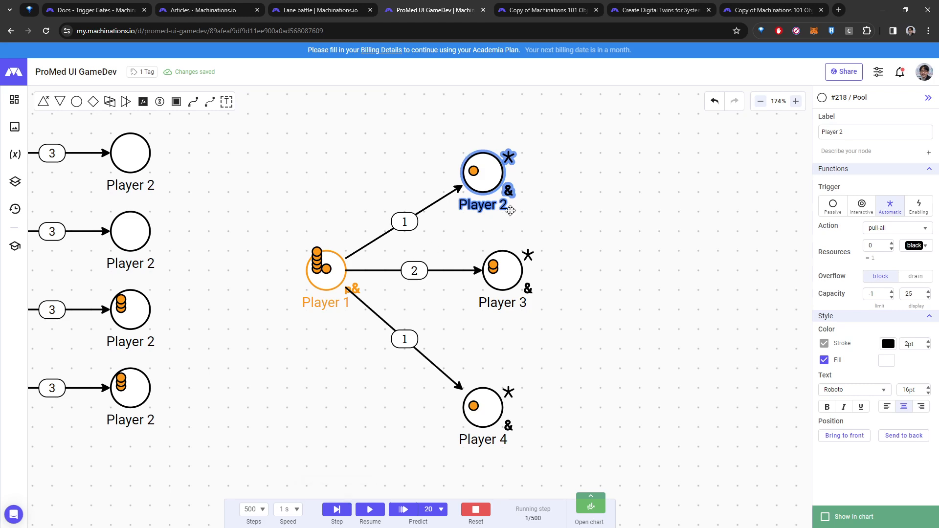
pyautogui.click(539, 216)
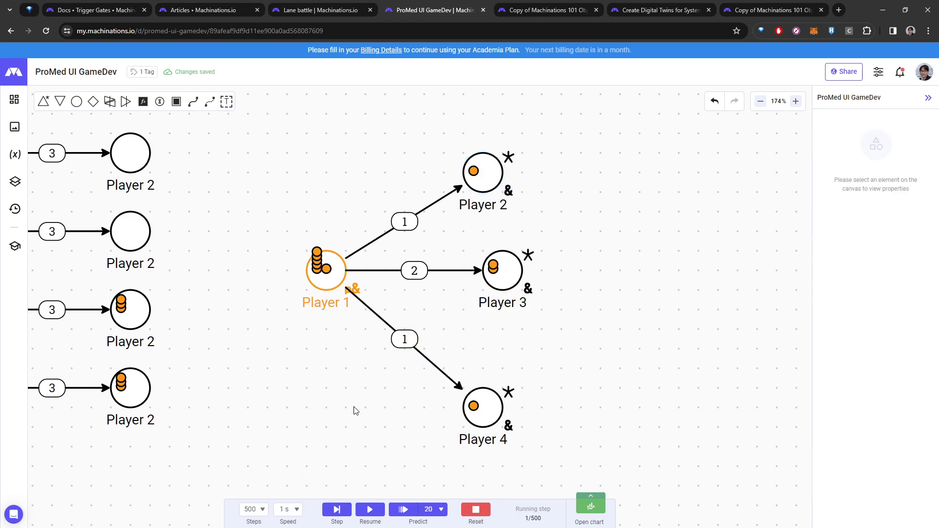
pyautogui.click(343, 512)
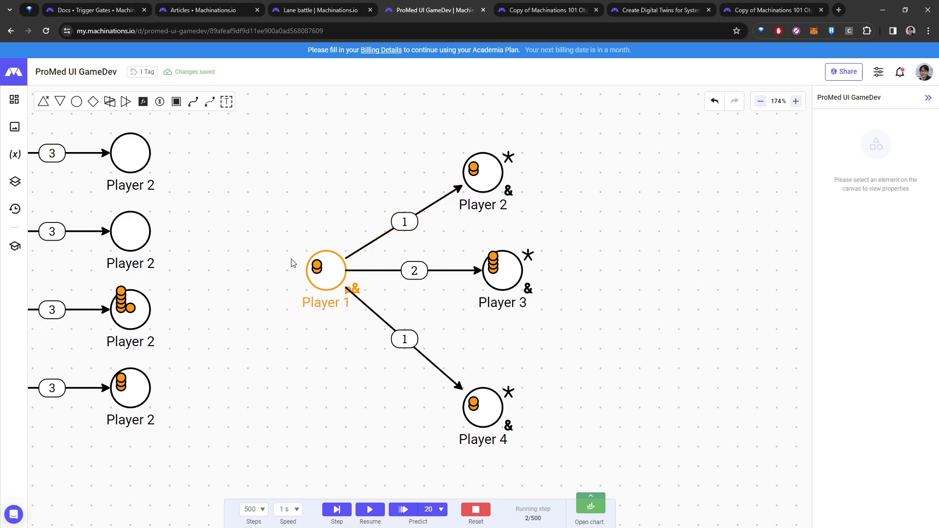
pyautogui.click(334, 280)
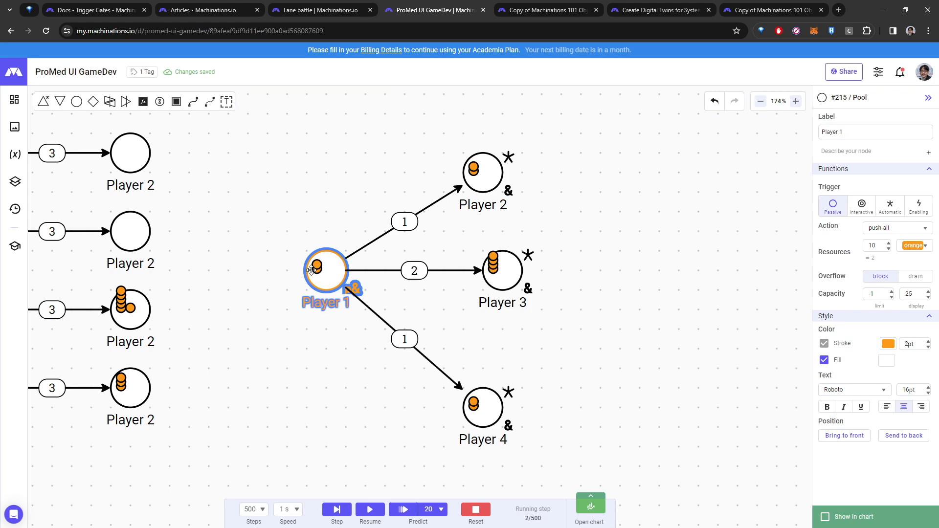
pyautogui.click(336, 511)
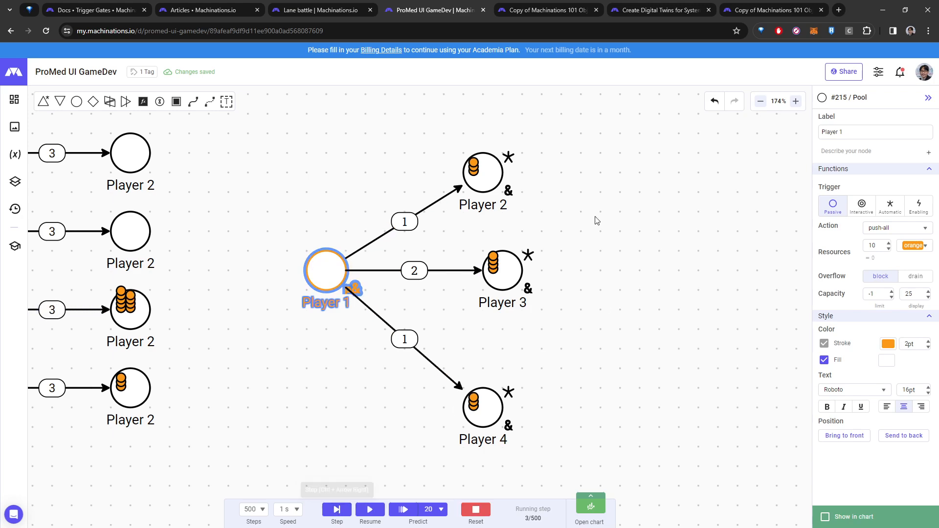
pyautogui.click(285, 241)
pyautogui.moveTo(337, 253); pyautogui.dragTo(319, 272)
pyautogui.click(660, 267)
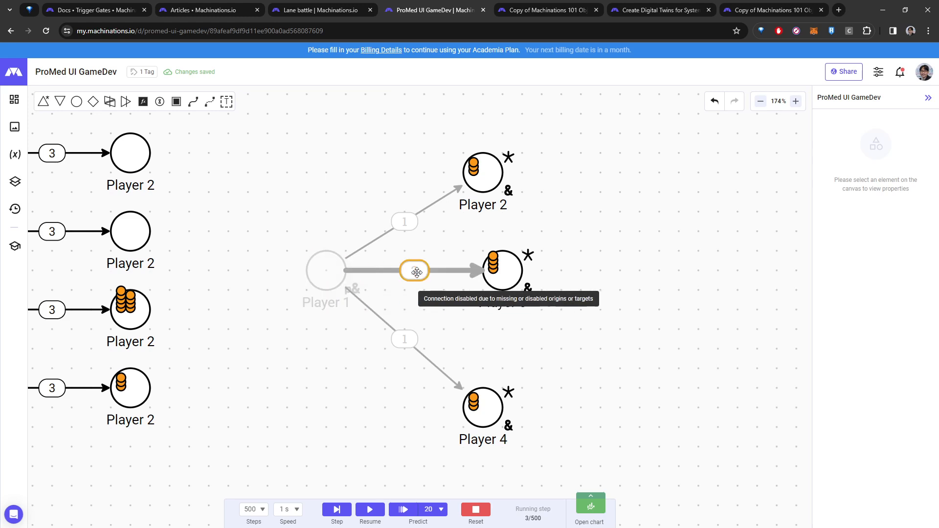
# Reset the simulation and review the properties of the Player 1 to Player 4 connection and the Player 1 pool
pyautogui.click(473, 509)
pyautogui.click(374, 311)
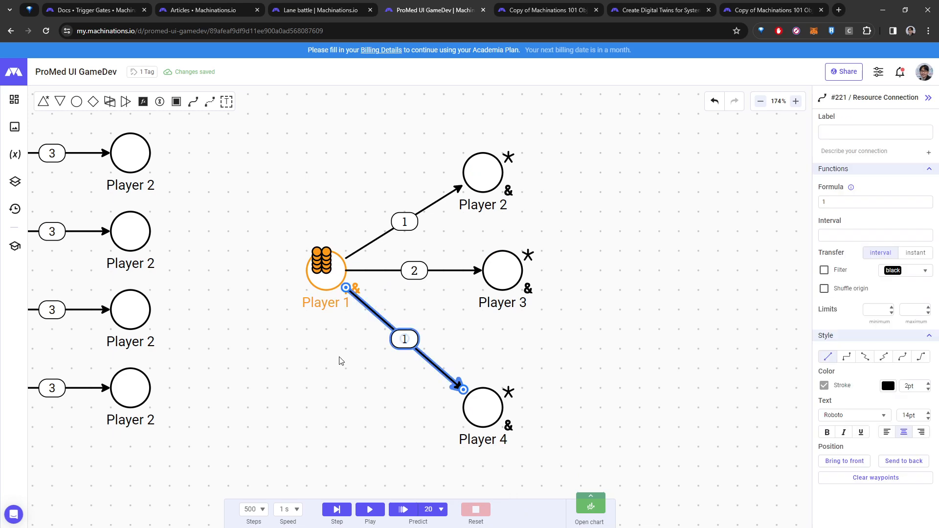
pyautogui.click(341, 360)
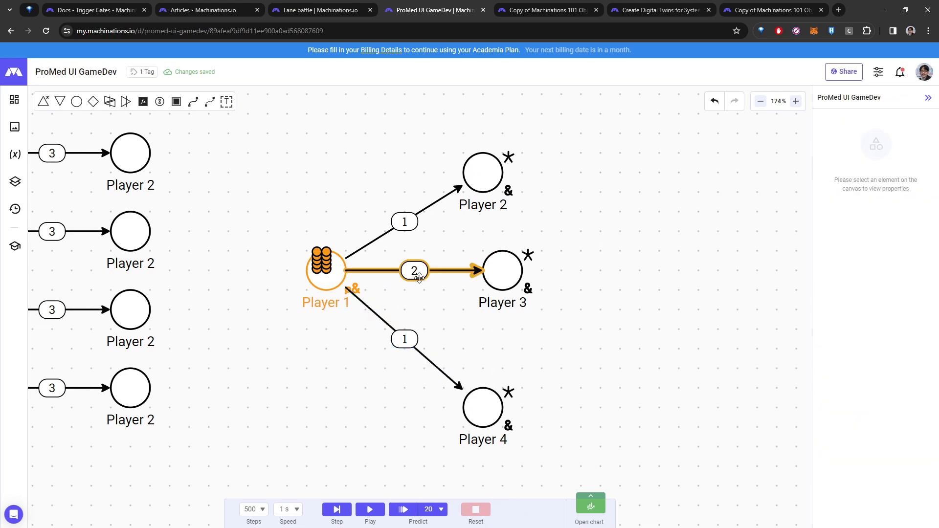
pyautogui.click(333, 282)
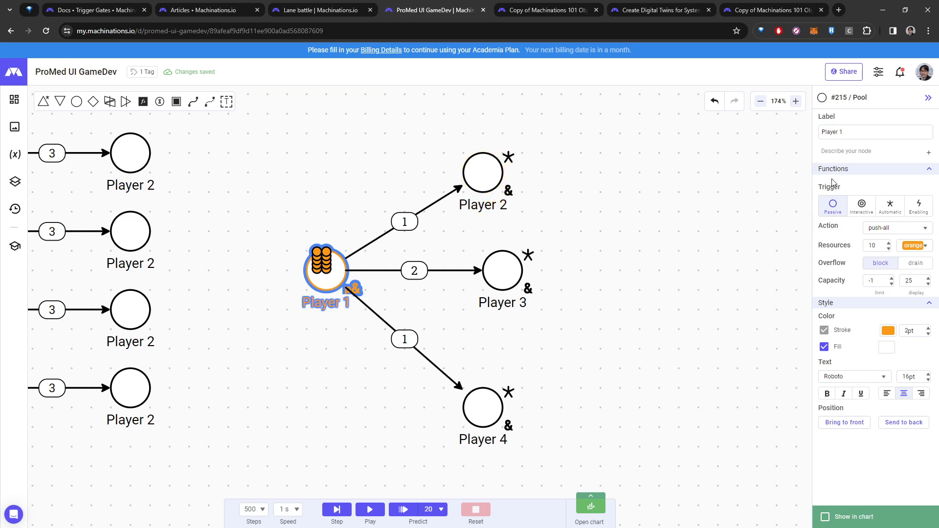
pyautogui.moveTo(846, 191)
# Delete the connections from Player 1 to Player 2 and from Player 1 to Player 4
pyautogui.click(432, 204)
pyautogui.press('Delete')
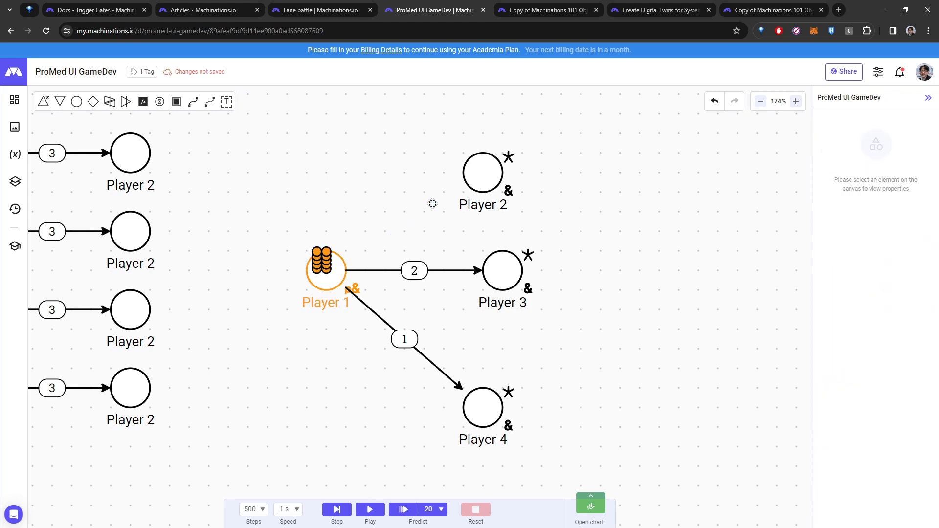
pyautogui.click(435, 362)
pyautogui.press('Delete')
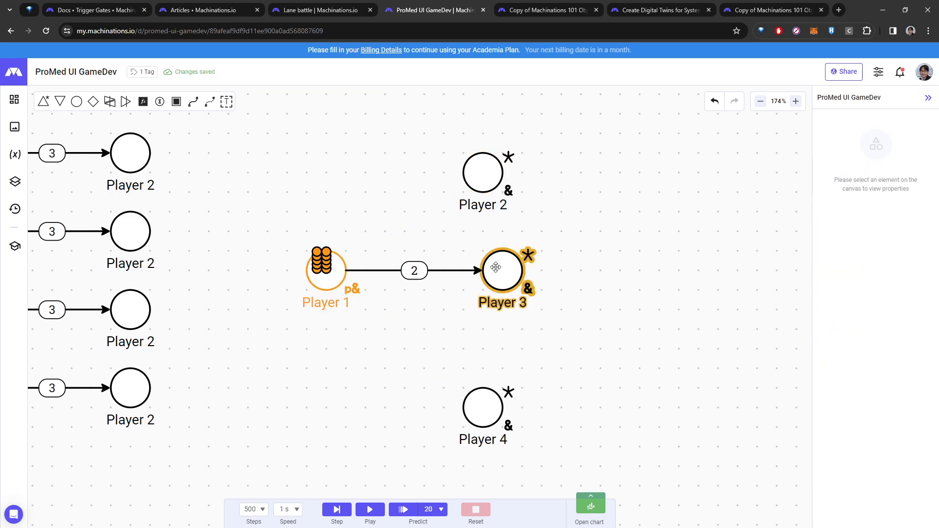
# Set Player 3's capacity limit to 3 and advance the simulation by three steps
pyautogui.click(509, 274)
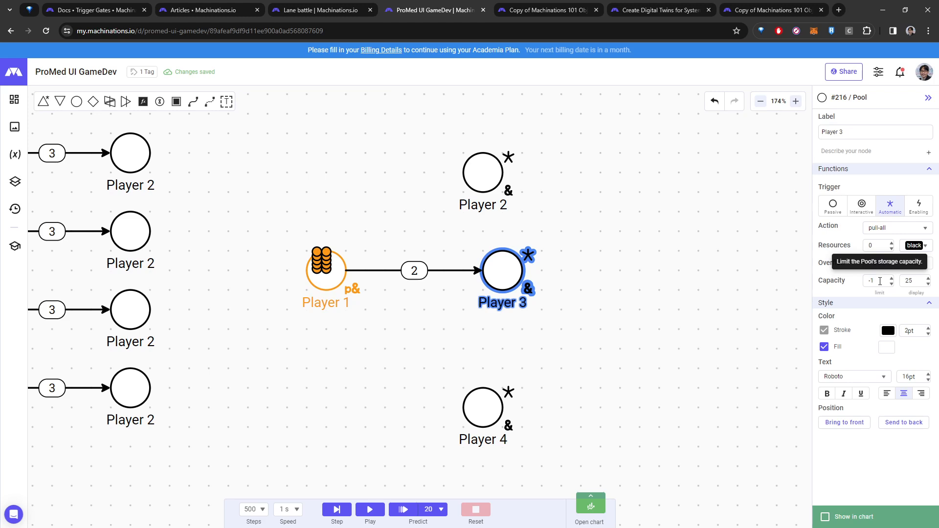
pyautogui.moveTo(879, 281); pyautogui.dragTo(853, 283)
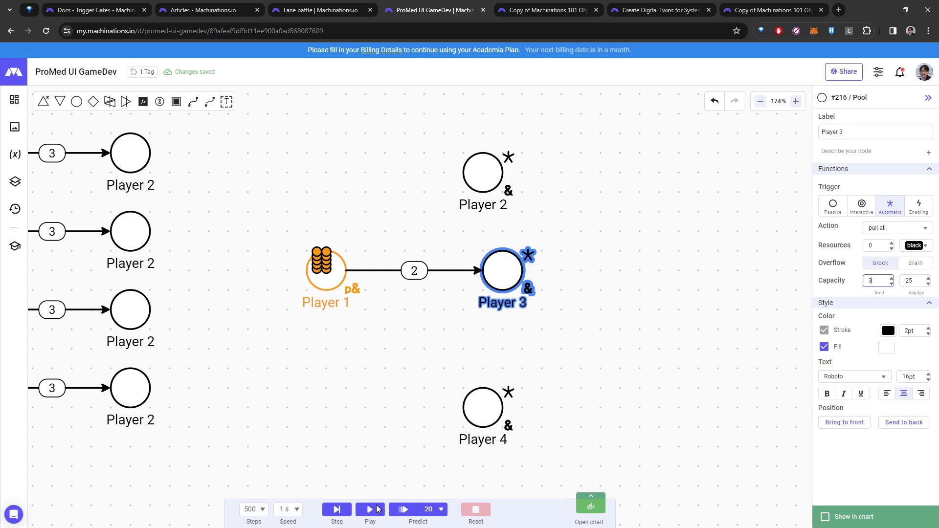
pyautogui.click(344, 513)
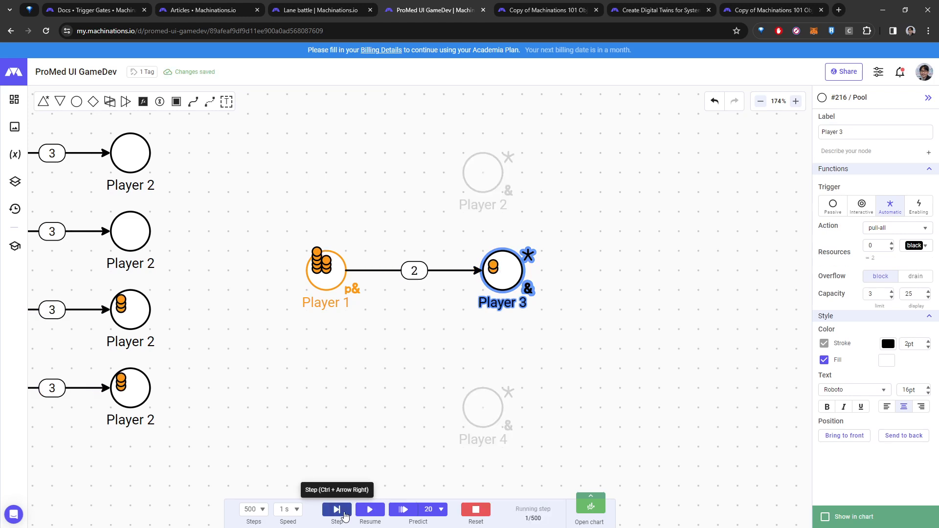
pyautogui.click(344, 514)
pyautogui.click(344, 514)
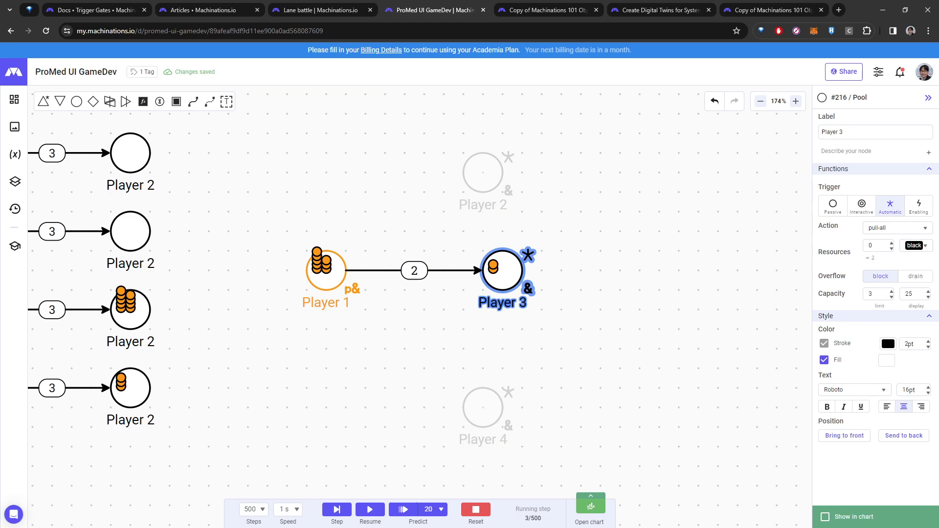
# Set Player 3's overflow to drain and advance the simulation by three more steps
pyautogui.click(915, 276)
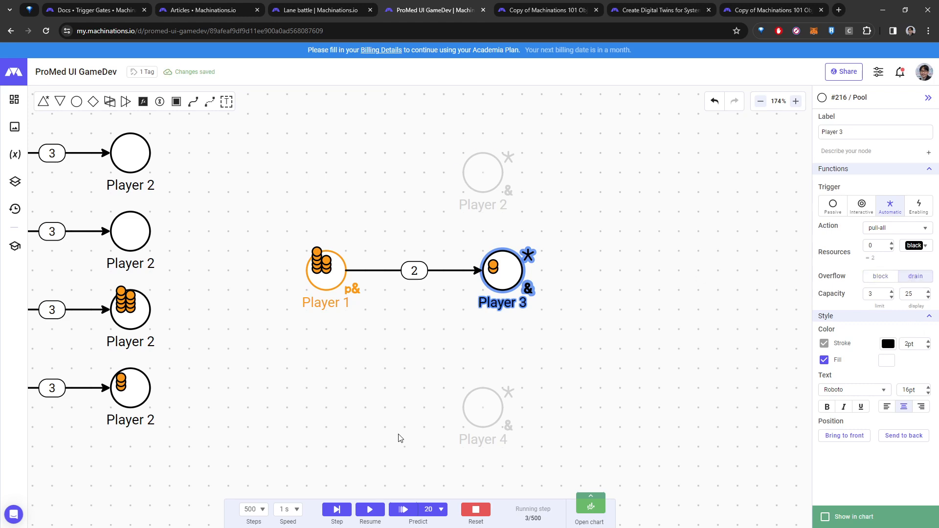
pyautogui.click(337, 509)
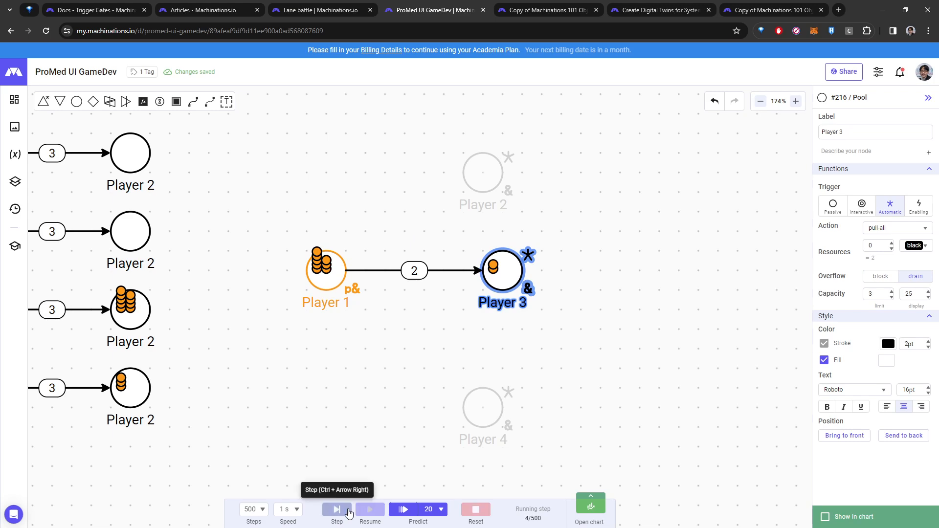
pyautogui.click(348, 512)
pyautogui.click(348, 512)
pyautogui.click(604, 303)
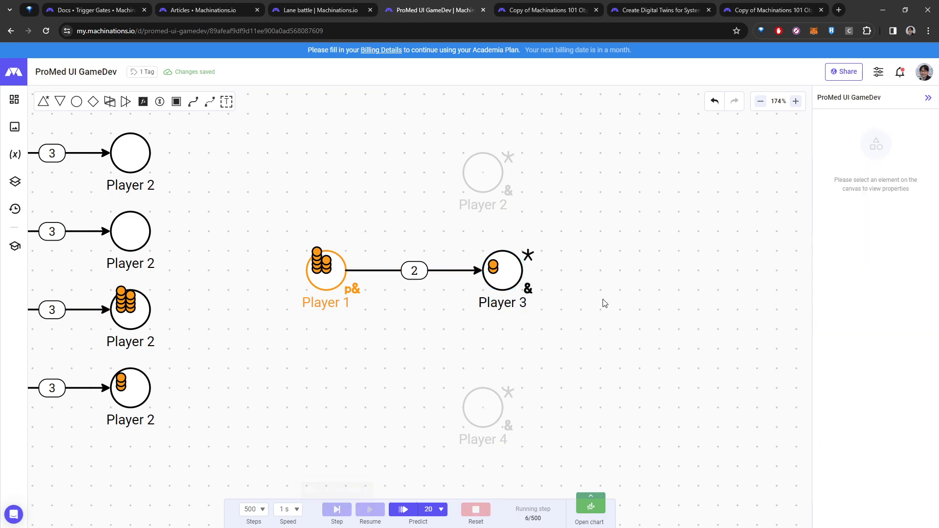
pyautogui.click(499, 286)
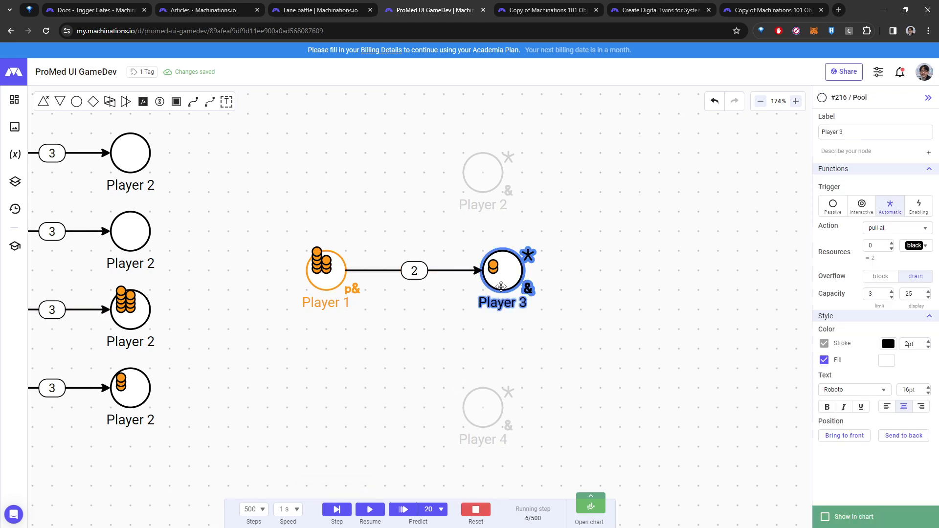
# Reset the simulation and run three steps with Player 3's overflow on drain and its capacity limit at 3
pyautogui.click(477, 509)
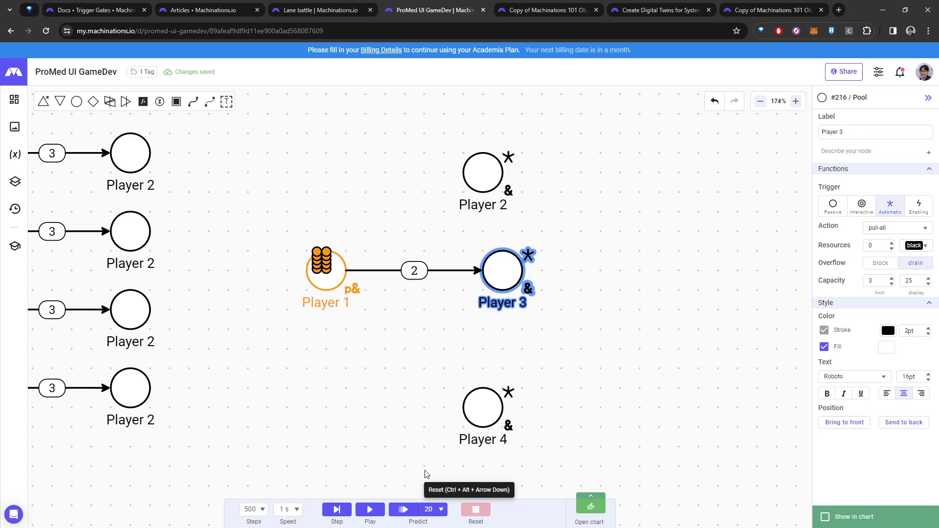
pyautogui.click(916, 265)
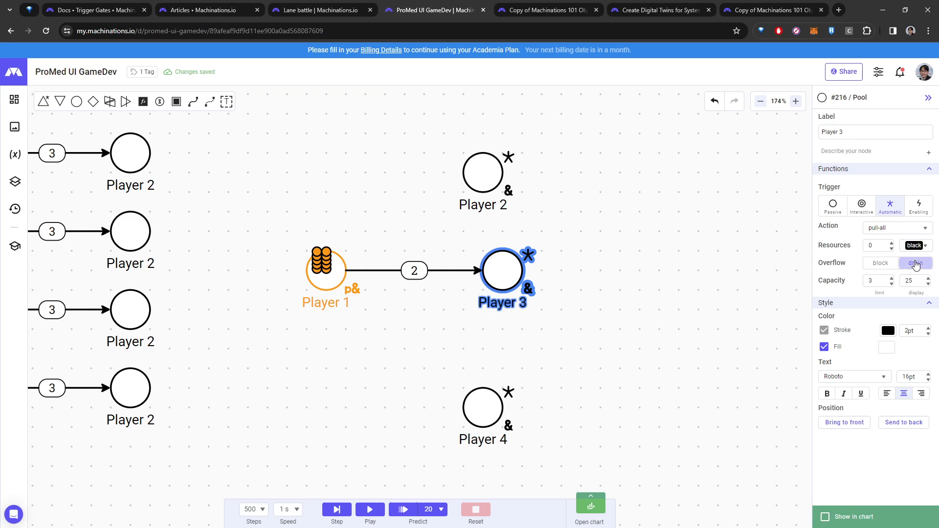
pyautogui.click(878, 277)
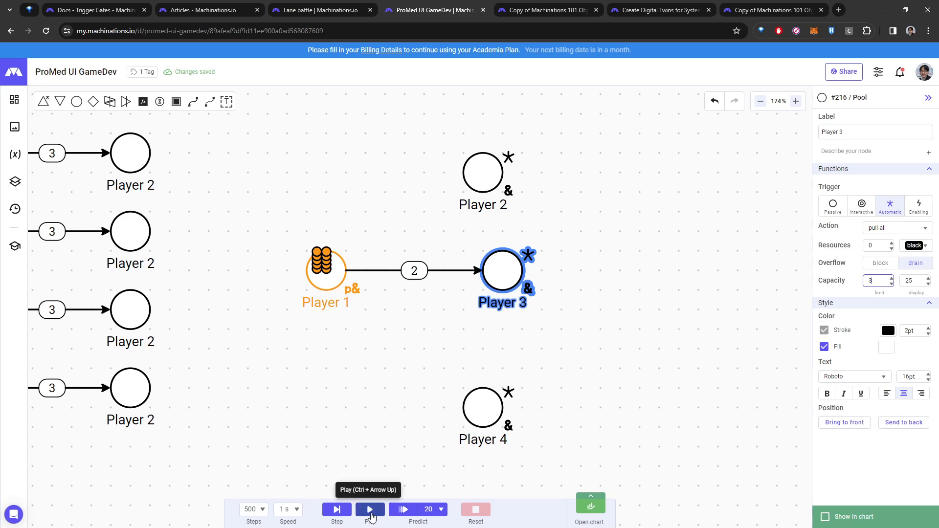
pyautogui.click(335, 515)
pyautogui.click(335, 514)
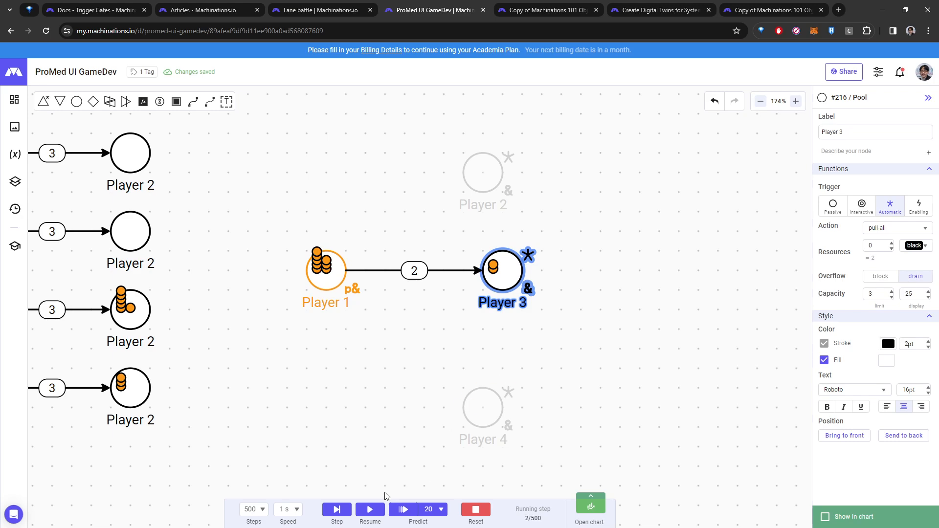
pyautogui.click(336, 510)
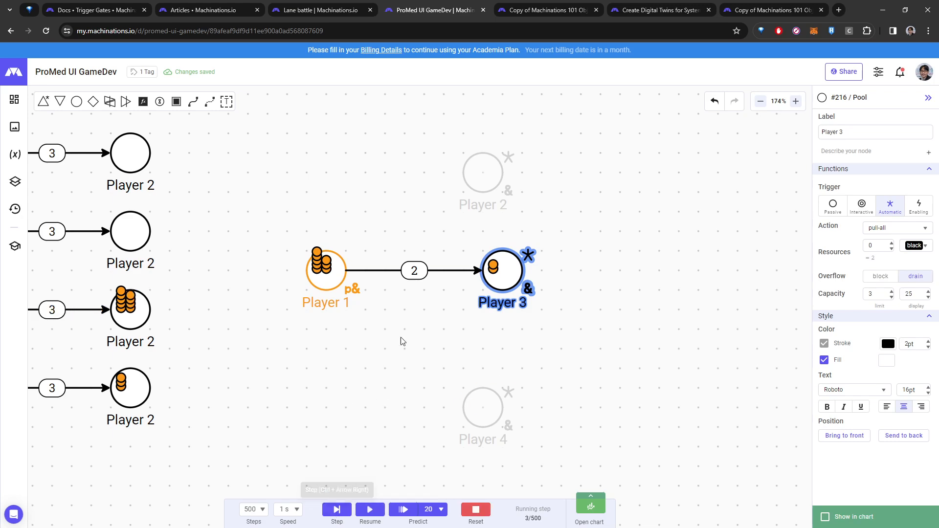
# Set the Player 1 to Player 3 connection's formula to 1 and Player 3's capacity limit to 2, with the simulation reset
pyautogui.click(413, 274)
pyautogui.click(839, 197)
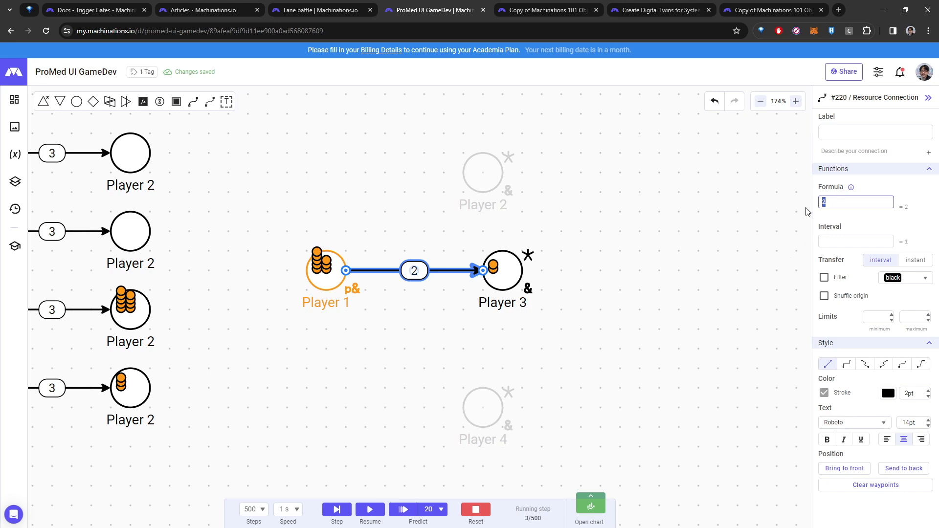
pyautogui.write('1')
pyautogui.click(661, 228)
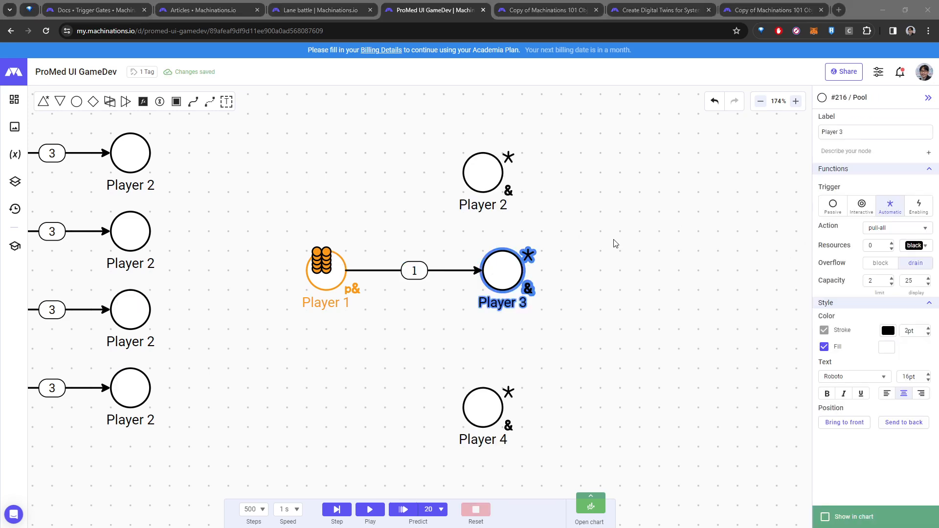
# Advance the simulation by one step to test the connection into Player 3
pyautogui.click(615, 243)
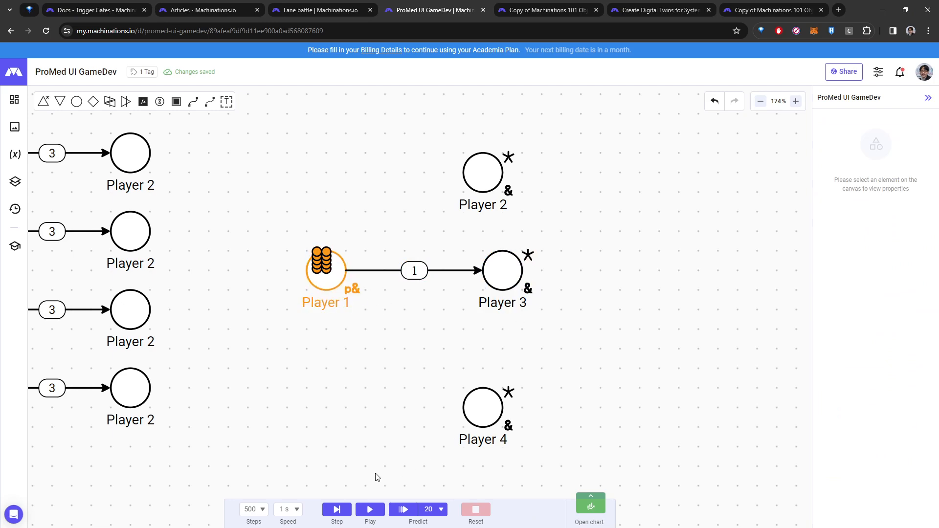
pyautogui.click(337, 508)
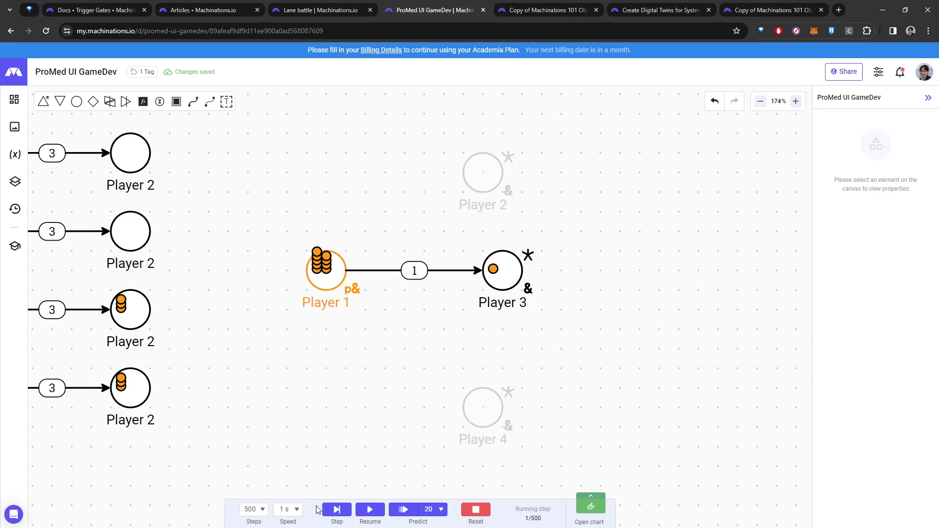
# Advance the simulation by two more steps and show the settings of the Player 3 pool connected to Player 1
pyautogui.click(337, 509)
pyautogui.click(509, 290)
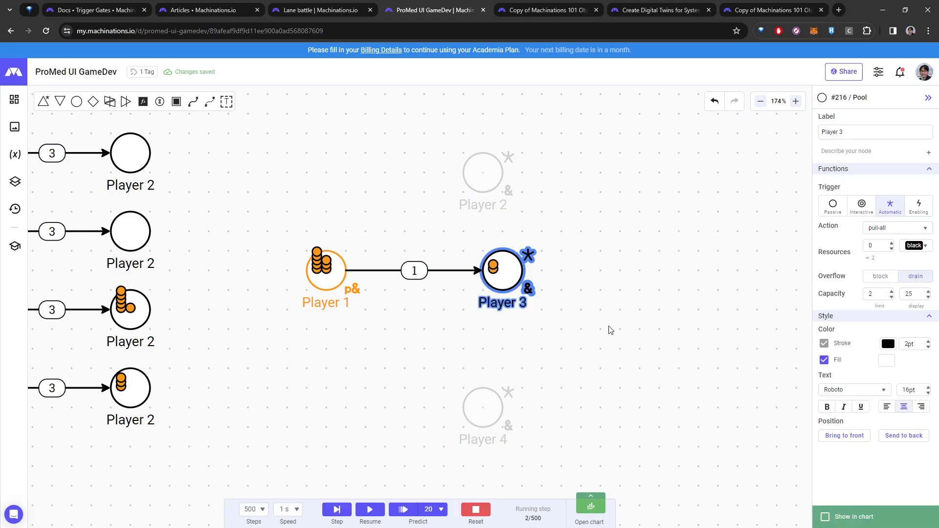
pyautogui.click(337, 509)
# Set Player 3's action to pull-any and advance the simulation by four steps with its overflow on drain
pyautogui.click(928, 233)
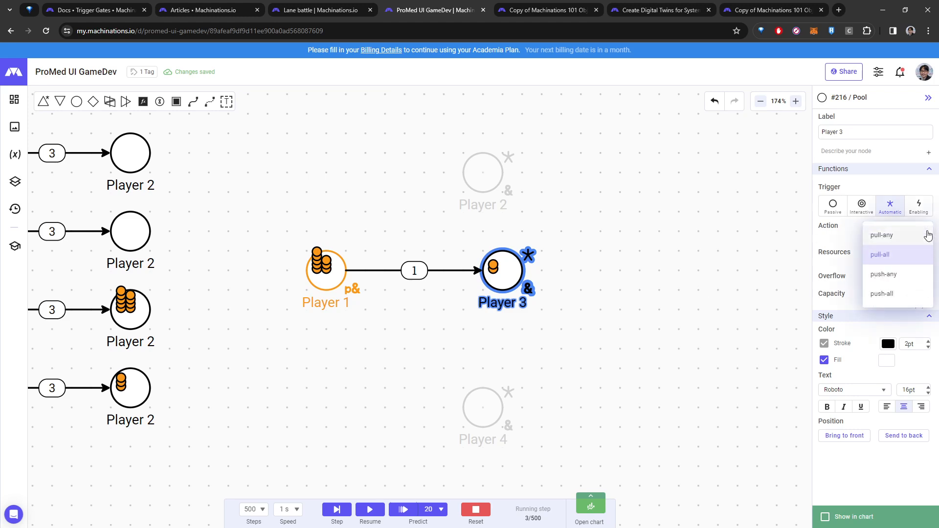
pyautogui.click(895, 255)
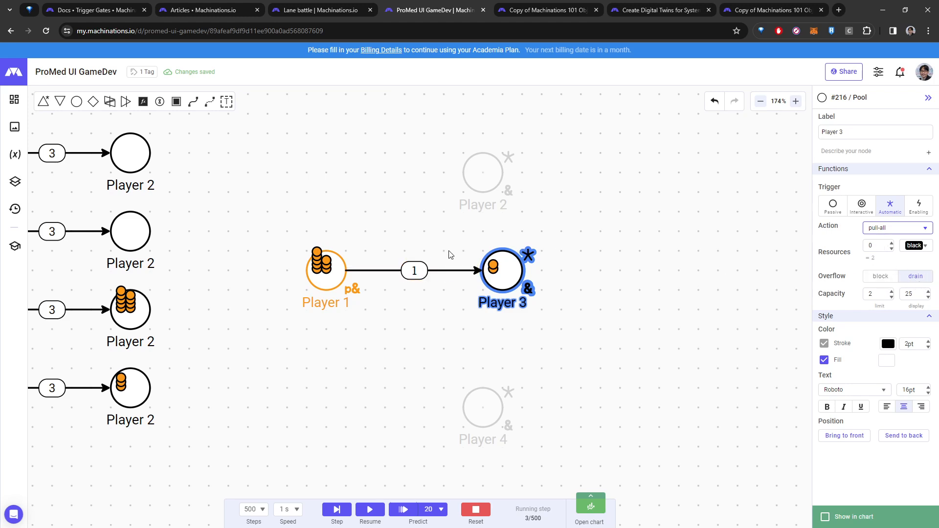
pyautogui.click(925, 228)
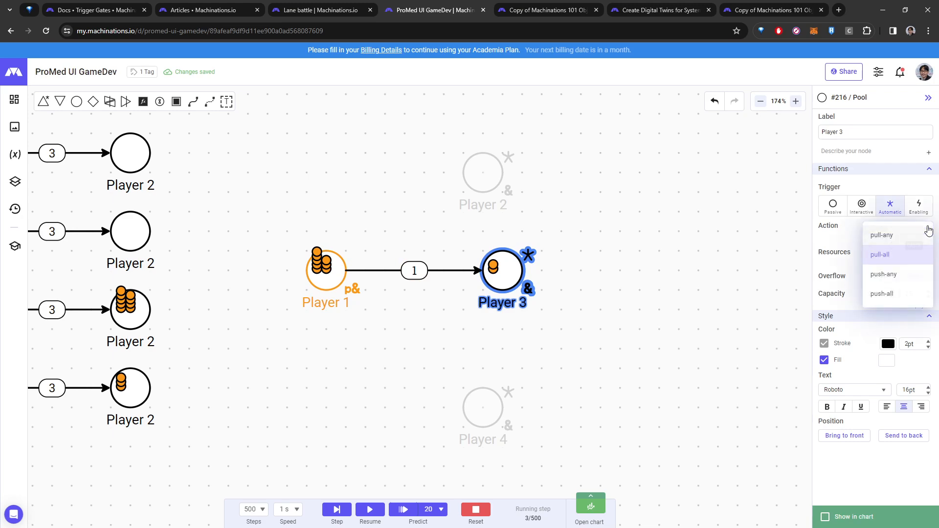
pyautogui.click(906, 240)
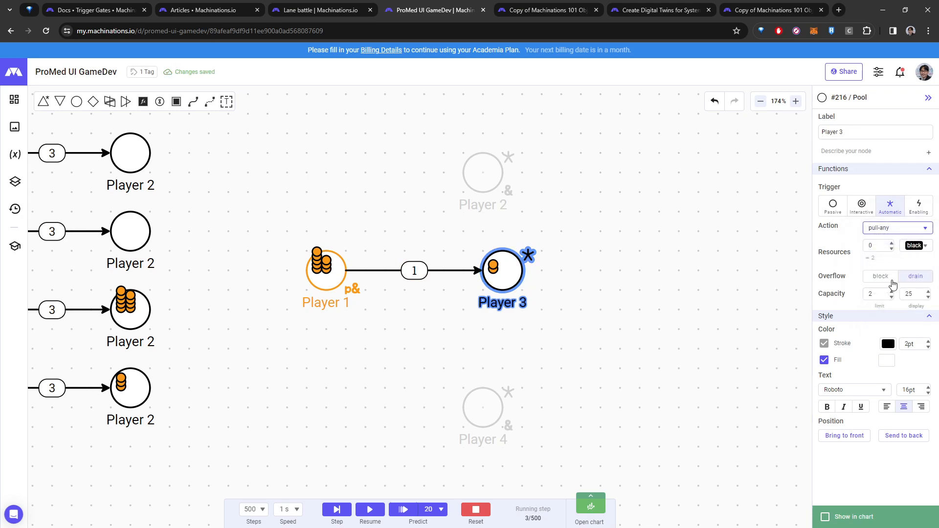
pyautogui.click(342, 514)
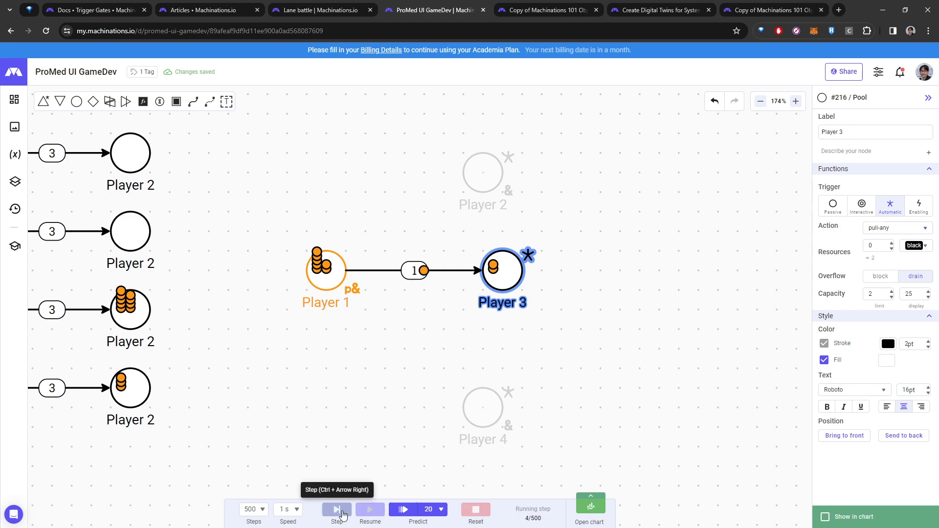
pyautogui.click(338, 509)
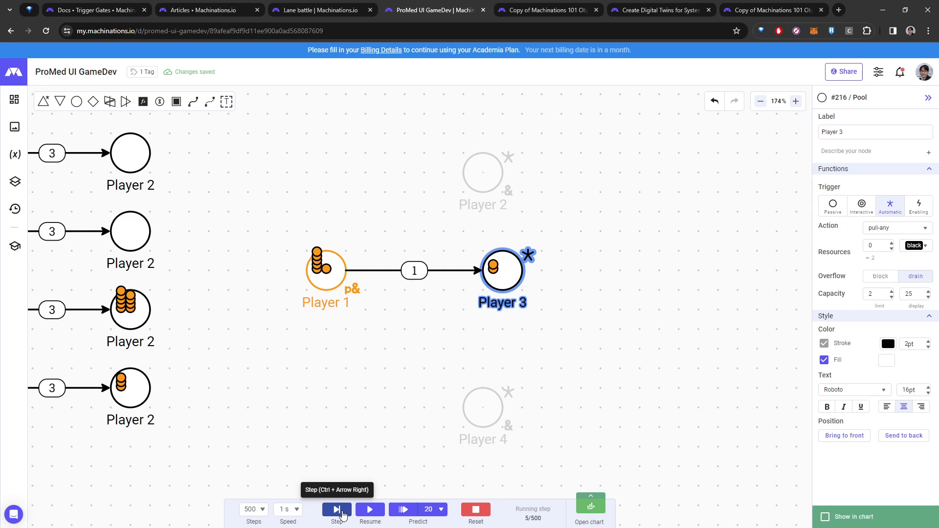
pyautogui.click(337, 511)
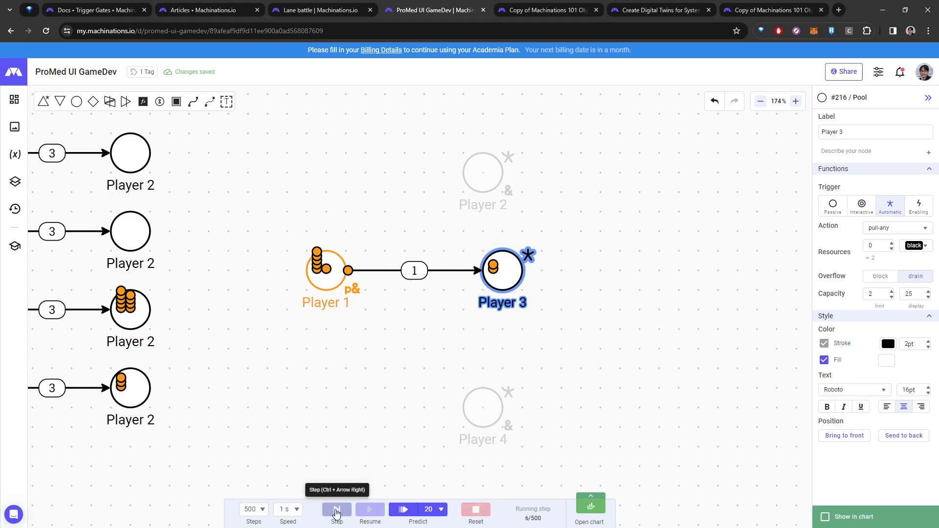
pyautogui.click(337, 511)
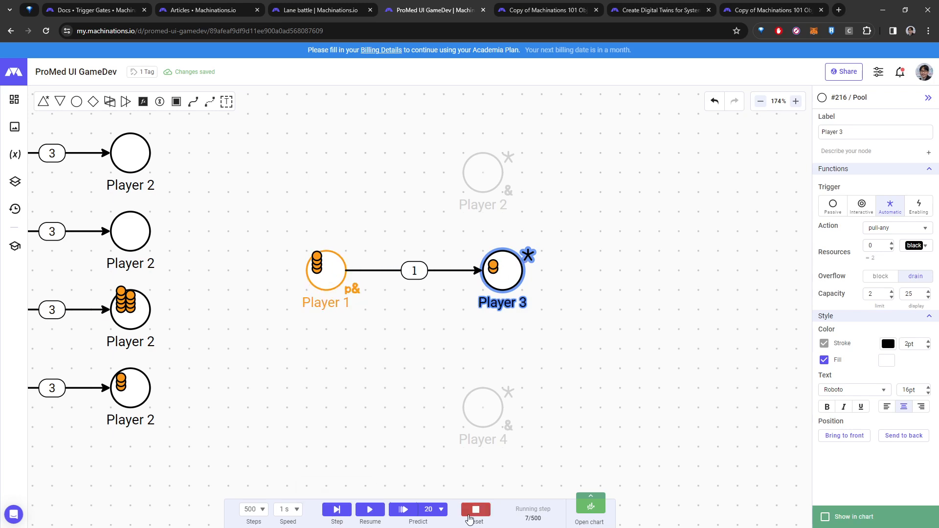
# Reset the simulation and duplicate the connected Player 1 and Player 3 pools directly below the original pair
pyautogui.click(470, 519)
pyautogui.moveTo(582, 349); pyautogui.dragTo(281, 235)
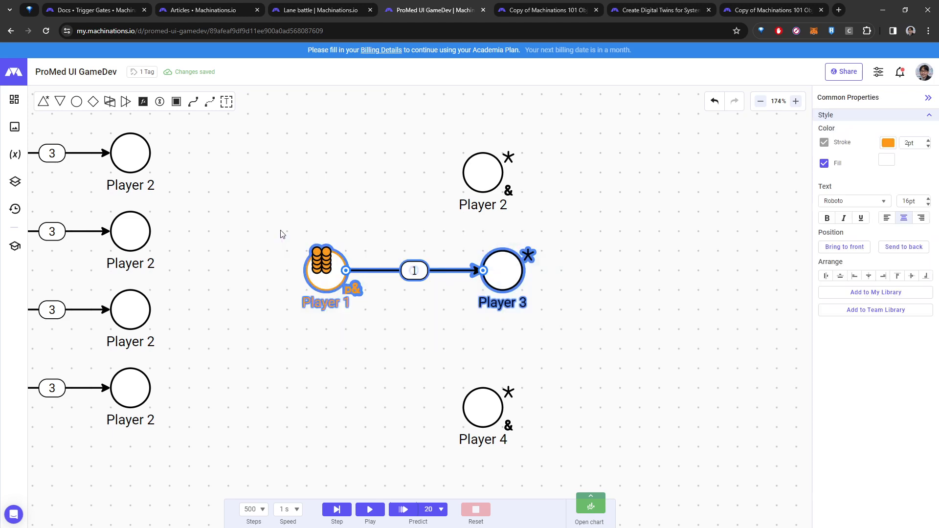
pyautogui.hotkey('ctrl', 'c')
pyautogui.hotkey('ctrl', 'v')
pyautogui.click(302, 330)
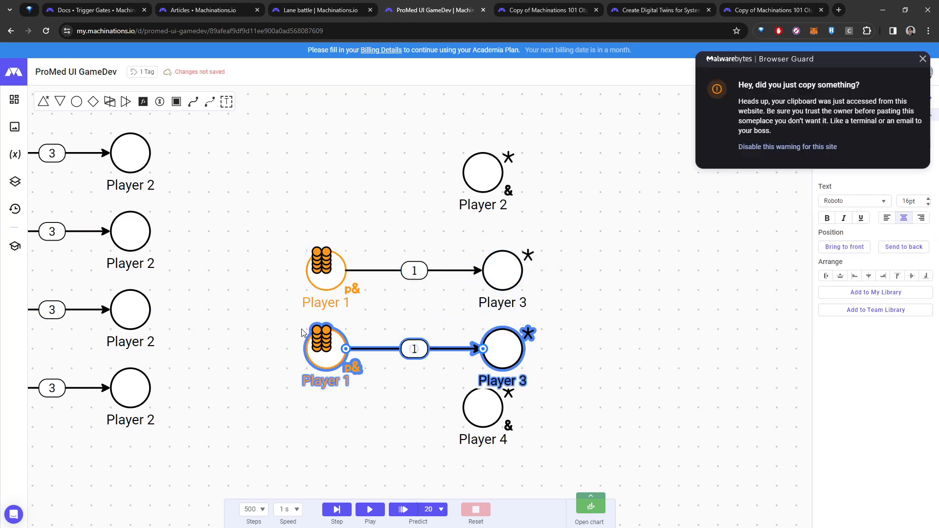
# Delete the Player 4 pool and set the duplicated lower Player 3's overflow to block
pyautogui.click(463, 414)
pyautogui.press('Delete')
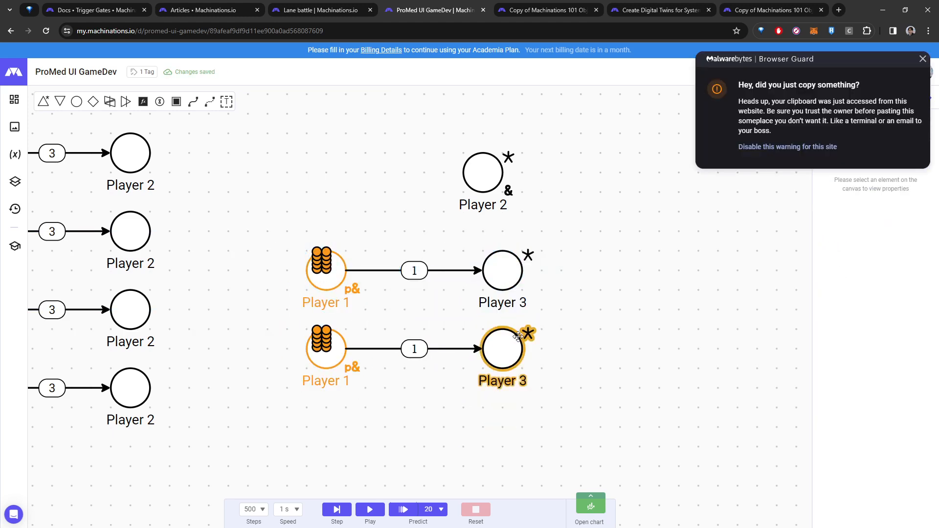
pyautogui.click(518, 337)
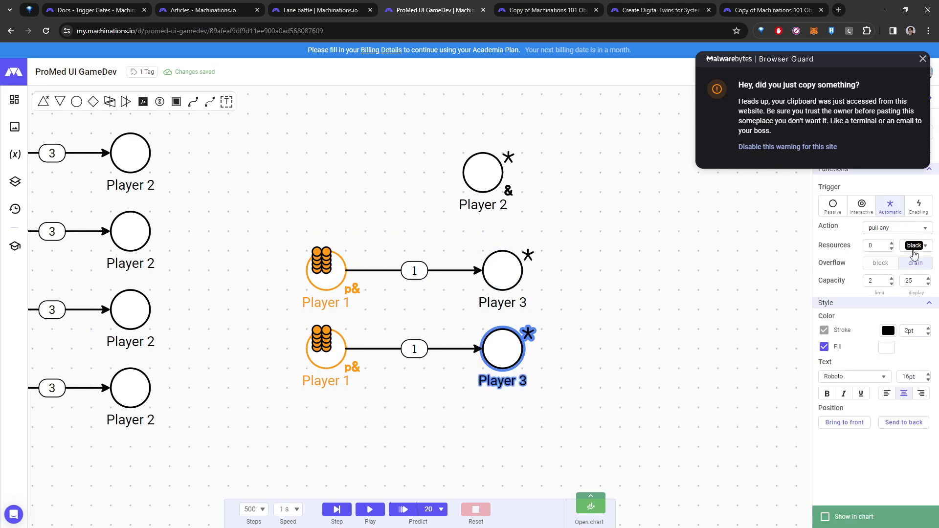
pyautogui.click(885, 266)
pyautogui.click(706, 312)
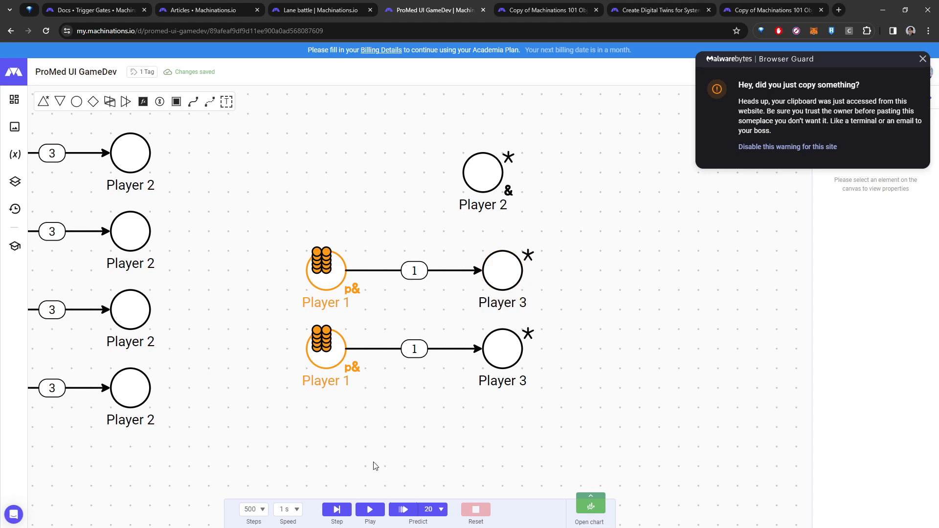
# Advance the simulation by six steps to compare drain overflow in the upper pair with block overflow in the lower pair
pyautogui.click(341, 509)
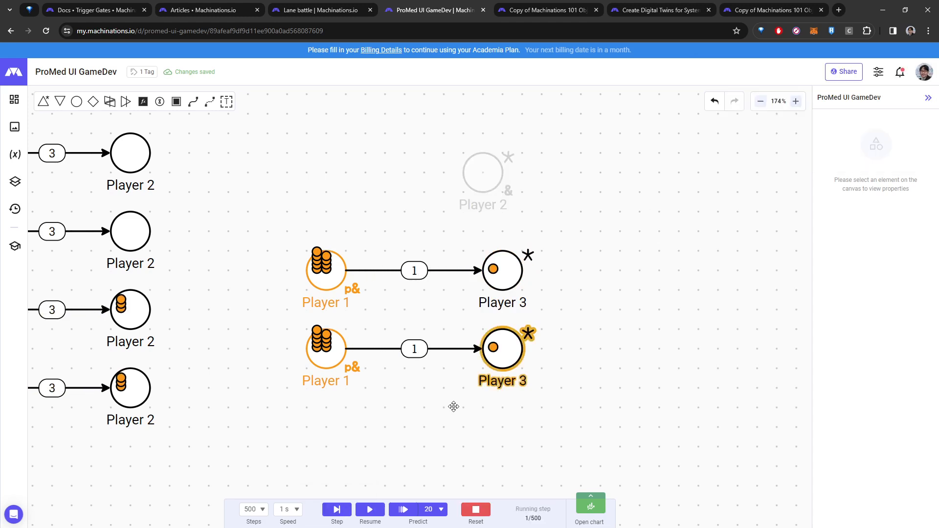
pyautogui.click(342, 510)
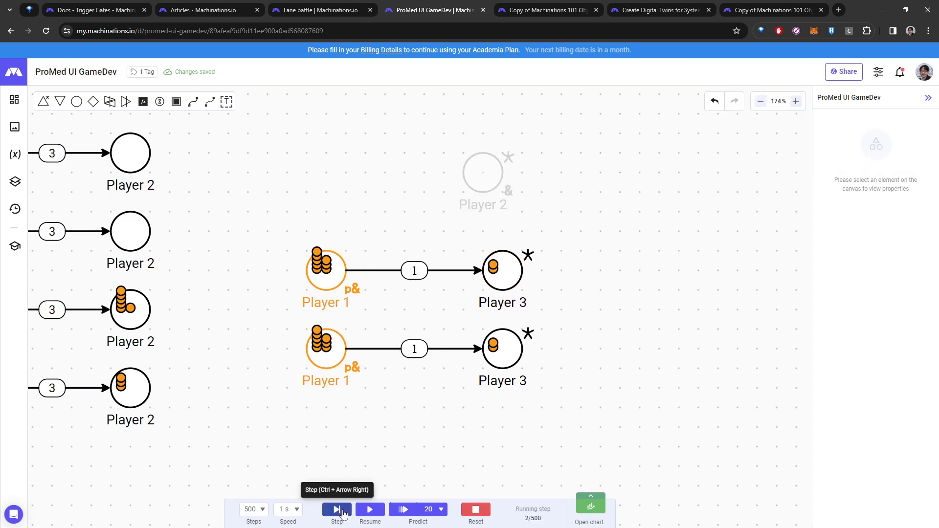
pyautogui.click(343, 510)
pyautogui.click(343, 510)
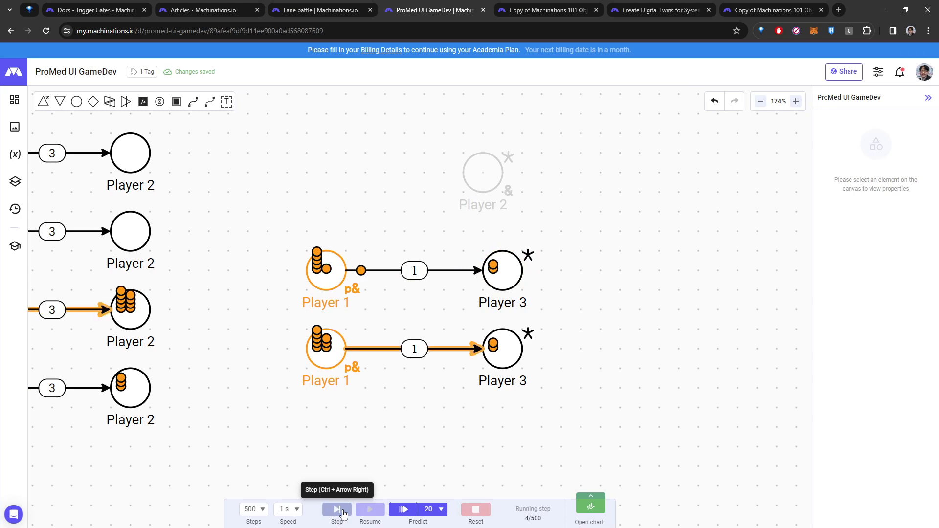
pyautogui.click(343, 510)
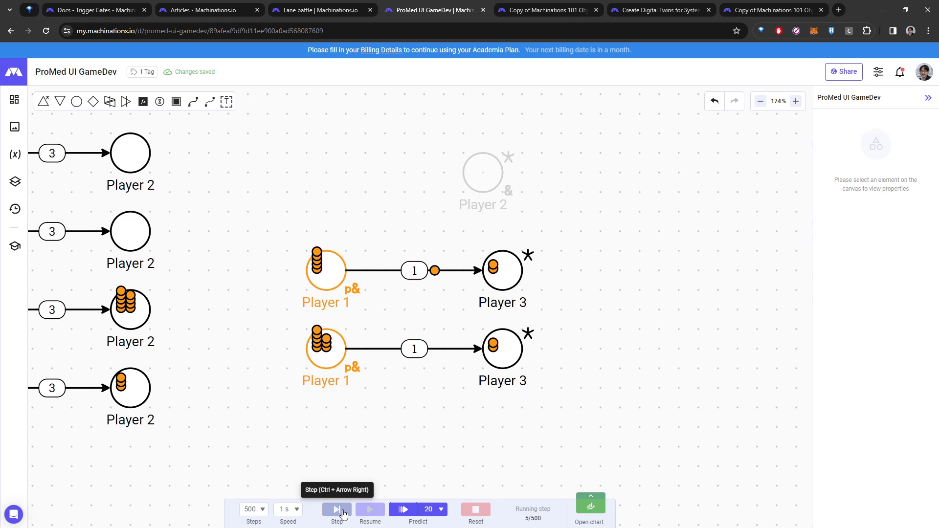
pyautogui.click(342, 511)
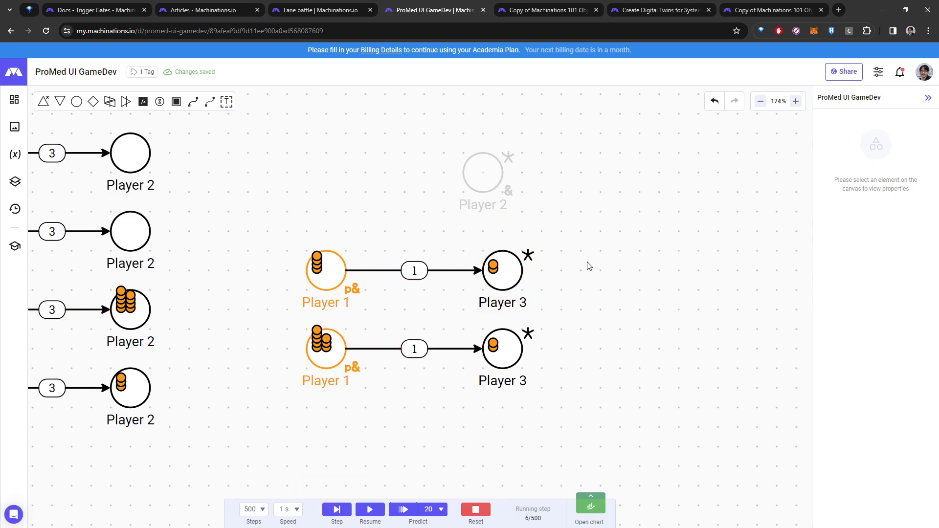
# Move the upper Player 1 pool slightly downward and set its stroke colour to red (#FF0000)
pyautogui.moveTo(319, 273); pyautogui.dragTo(318, 292)
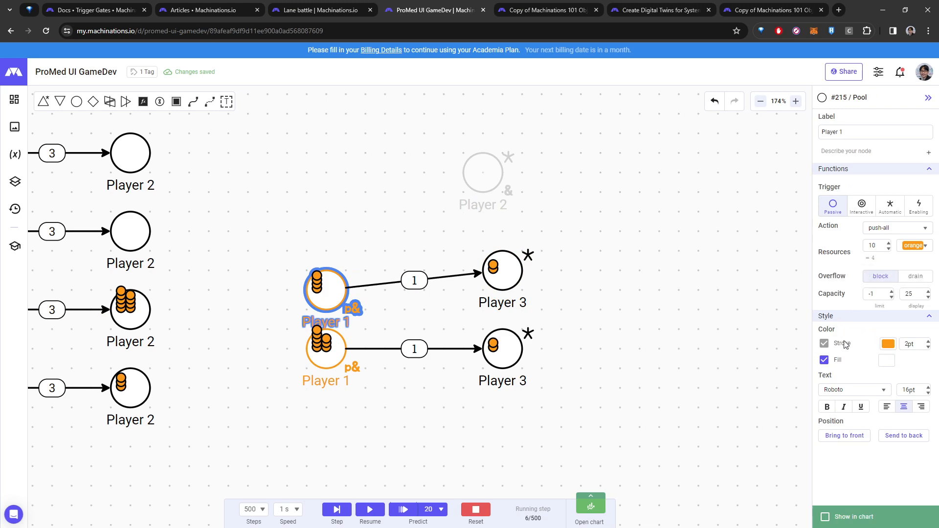
pyautogui.click(633, 330)
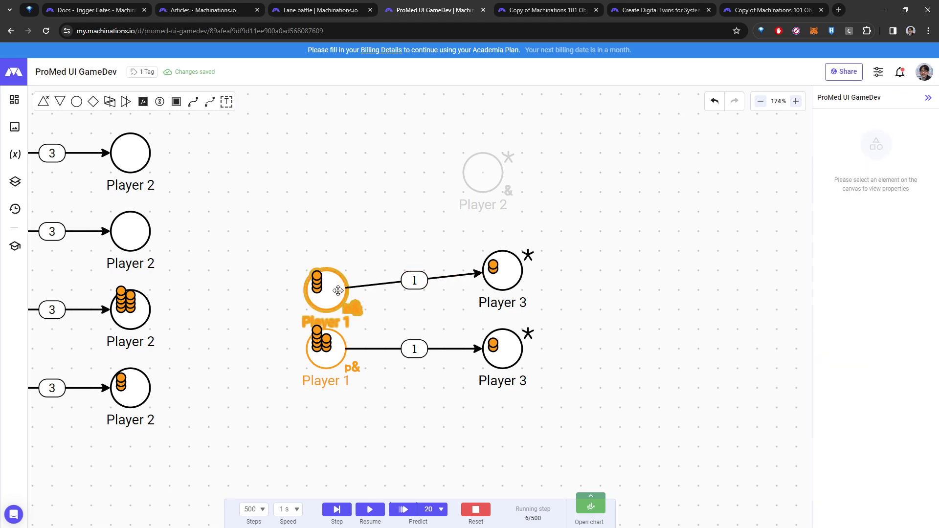
pyautogui.click(338, 291)
pyautogui.click(888, 344)
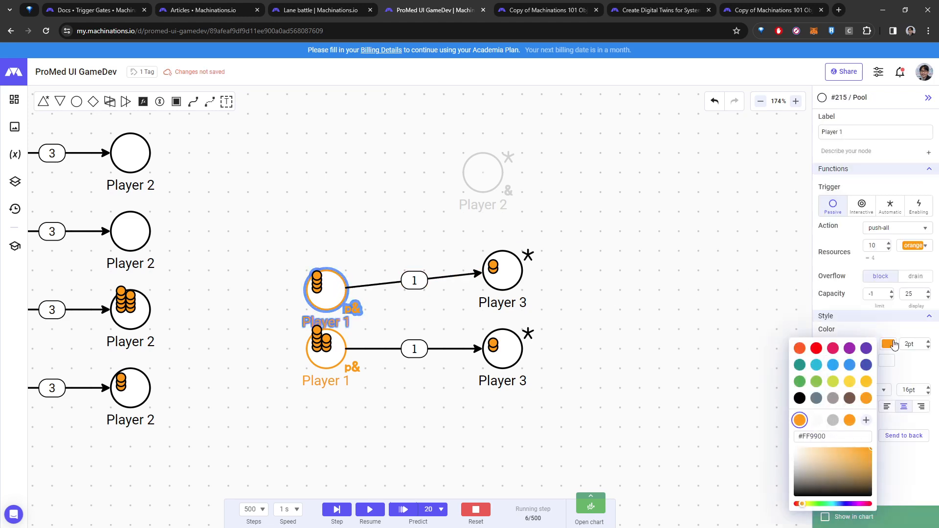
pyautogui.click(815, 349)
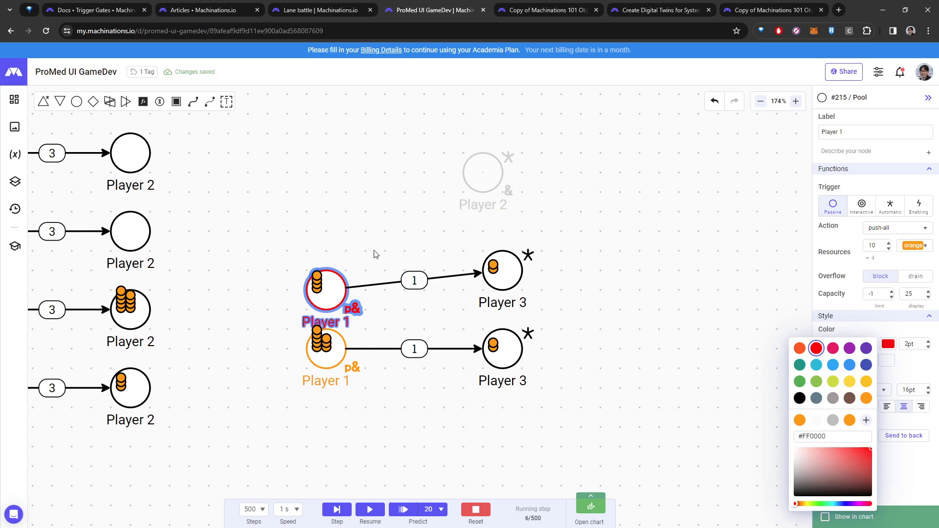
pyautogui.click(909, 367)
# Set the upper Player 1 pool's fill to light blue and move the pool back level with its Player 3
pyautogui.click(887, 361)
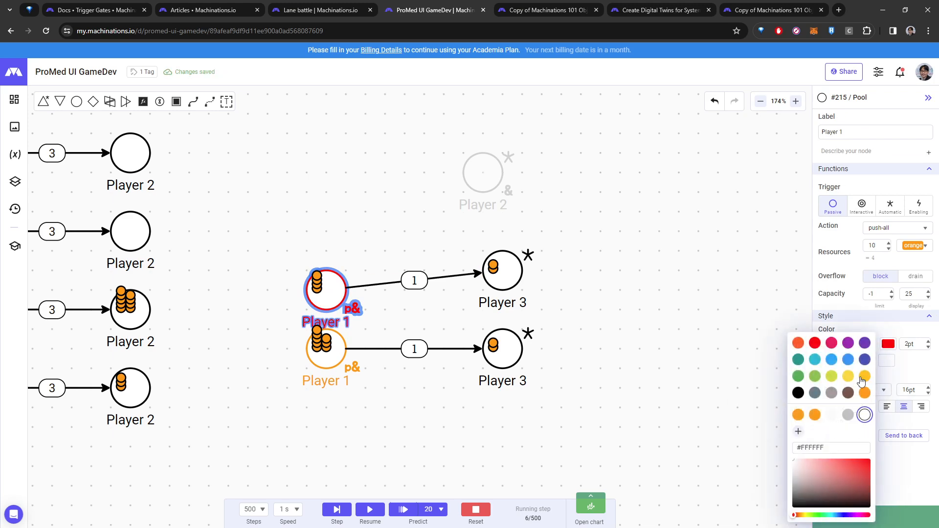
pyautogui.click(832, 359)
pyautogui.click(914, 362)
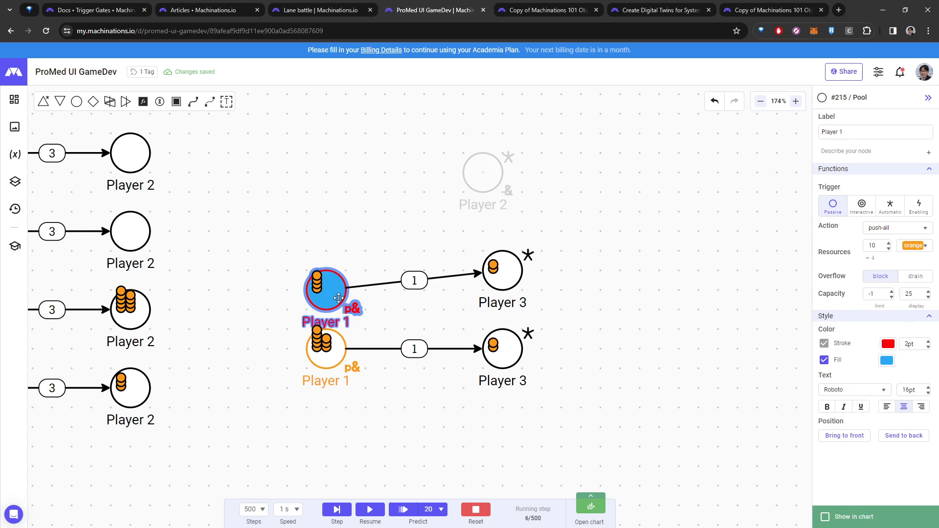
pyautogui.moveTo(334, 294); pyautogui.dragTo(335, 274)
pyautogui.click(685, 238)
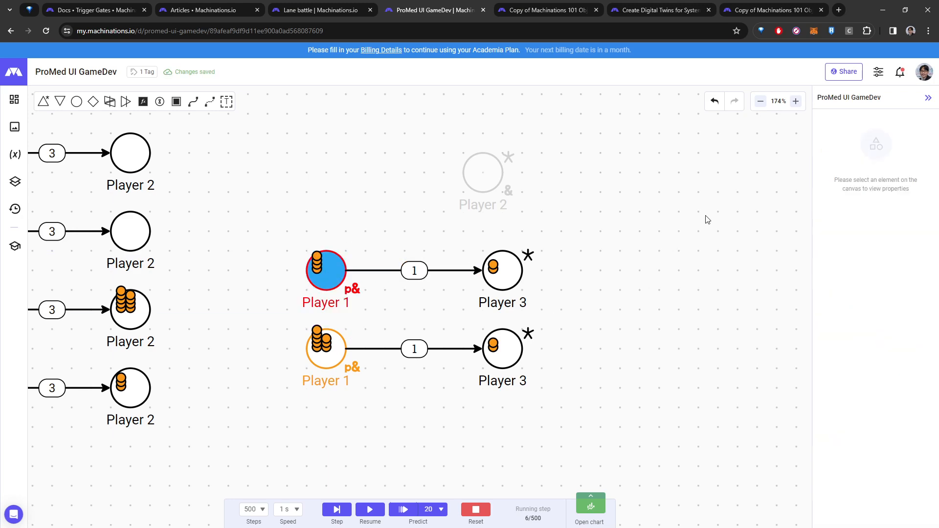
# Review the upper connection's formula and the trigger types available for the blue Player 1 pool, alongside the earlier trigger examples
pyautogui.click(319, 287)
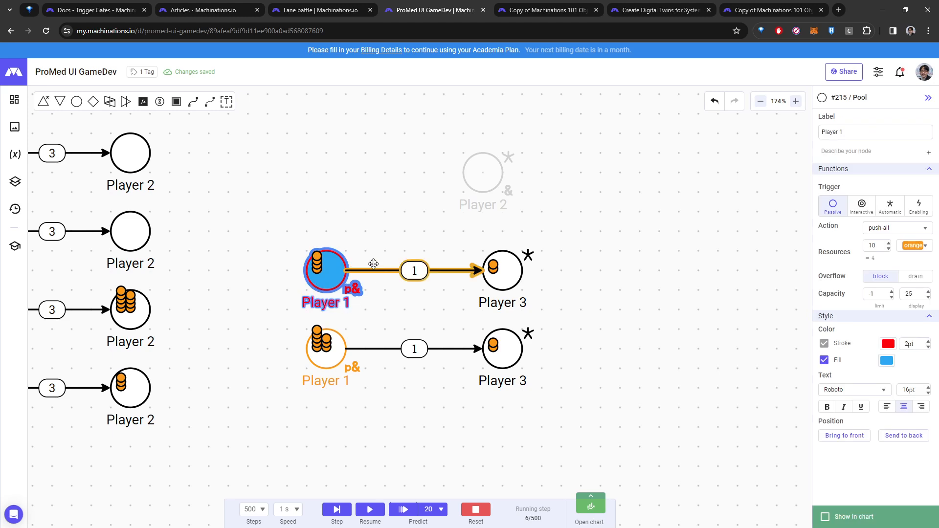
pyautogui.click(454, 275)
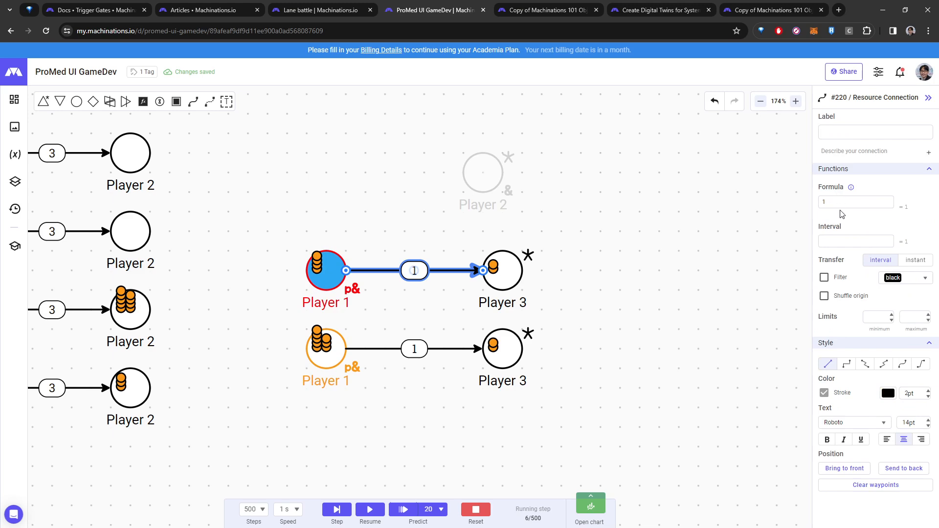
pyautogui.click(852, 201)
pyautogui.click(336, 270)
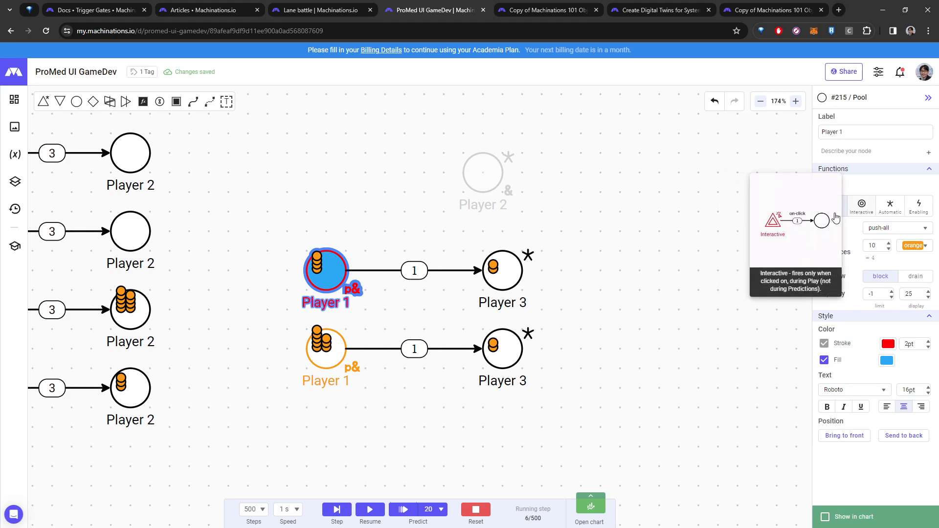
pyautogui.moveTo(233, 212); pyautogui.dragTo(575, 206)
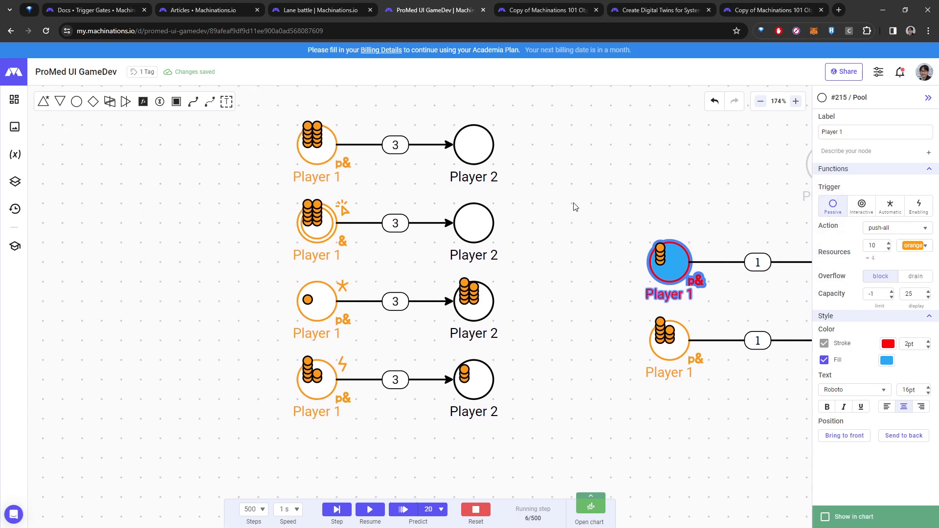
pyautogui.moveTo(892, 215)
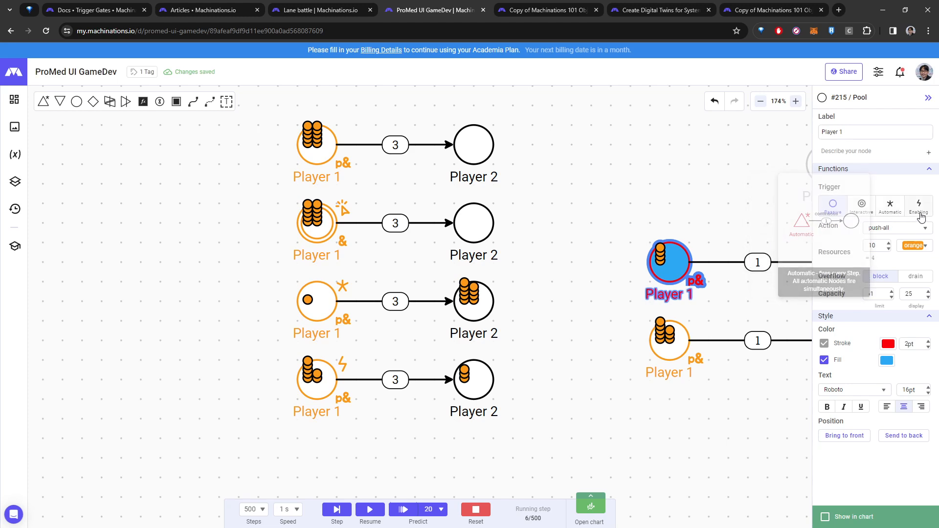
pyautogui.moveTo(921, 216)
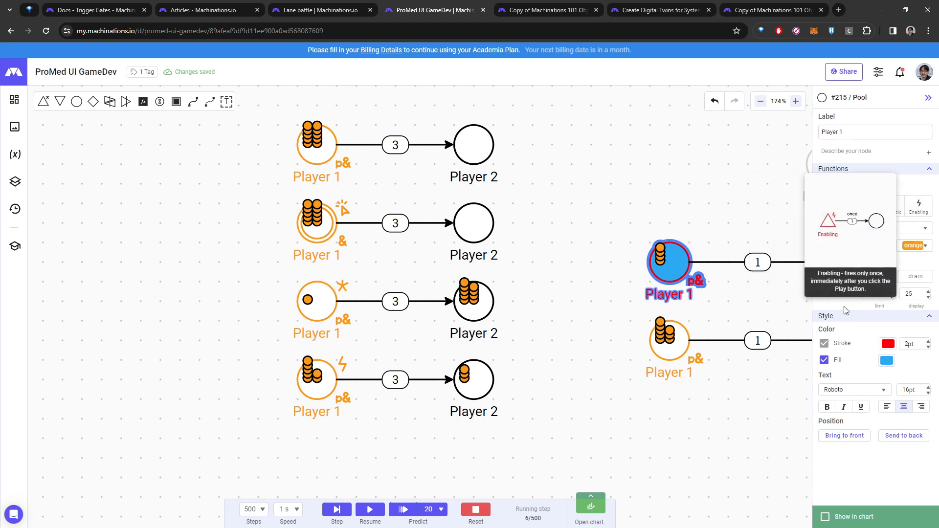
# Set the blue Player 1 pool's resources to 20 and check the resource colour options, keeping orange
pyautogui.click(877, 247)
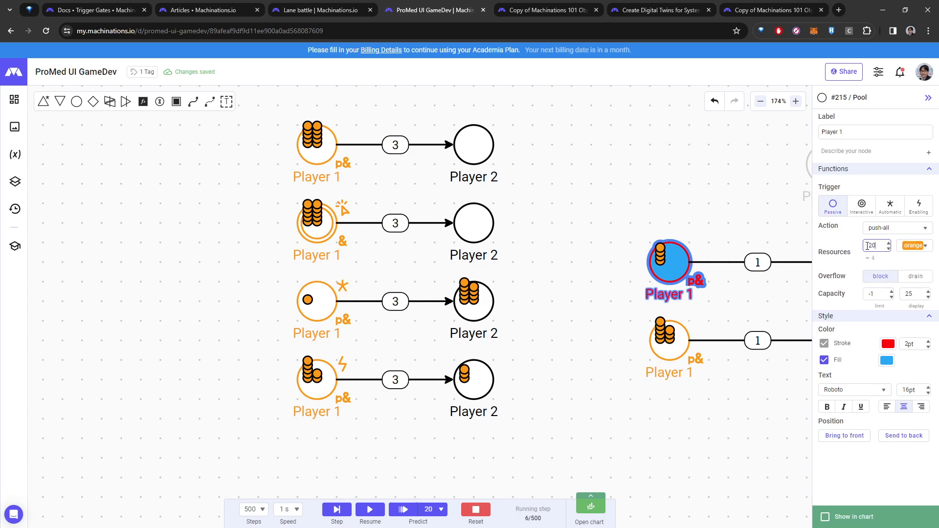
pyautogui.click(923, 246)
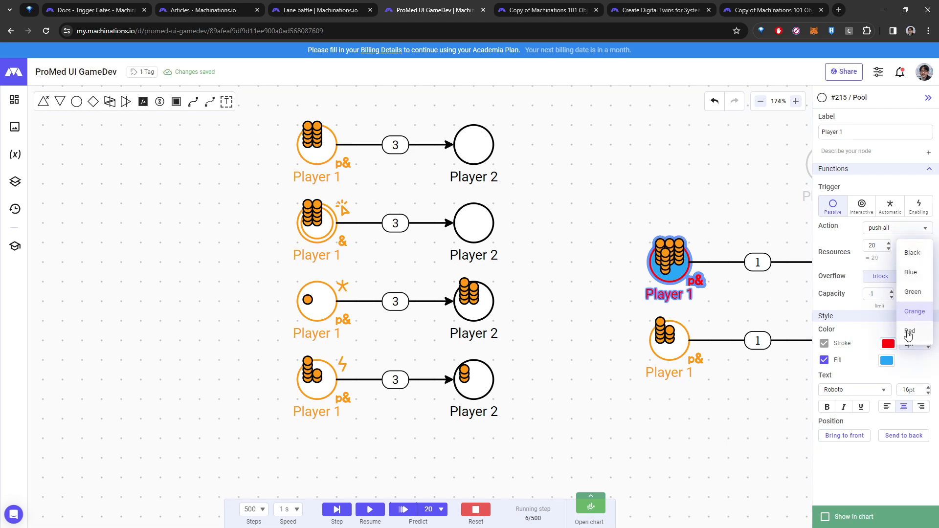
pyautogui.click(833, 263)
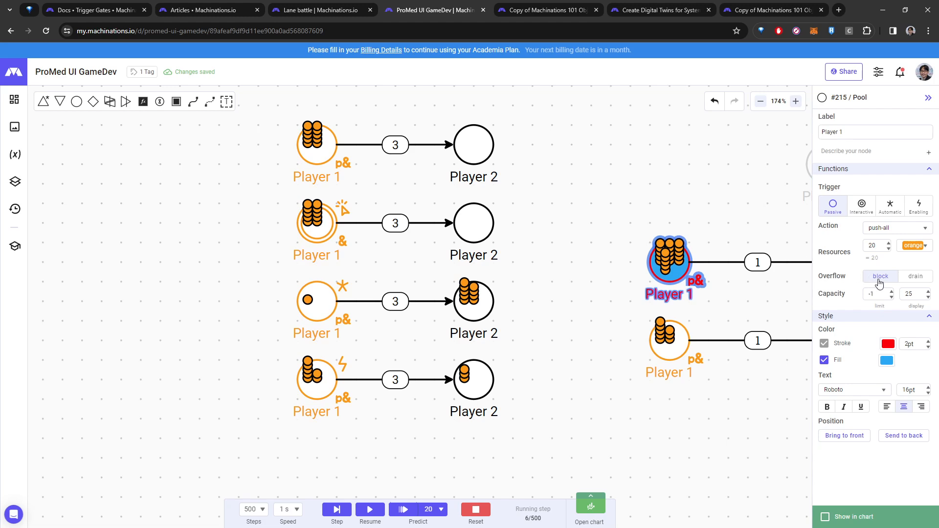
# Try to limit the blue Player 1 pool's capacity to 3 and its display capacity to 10
pyautogui.hscroll(3, 750, 224)
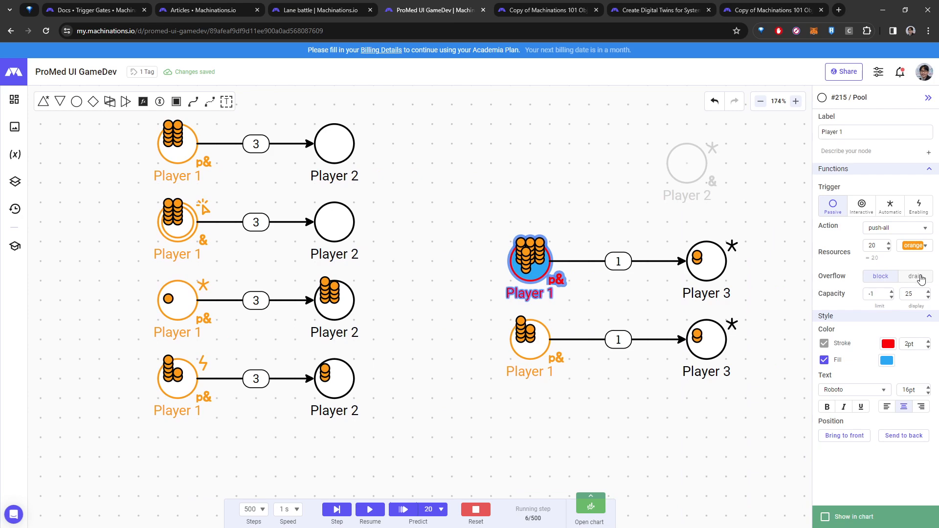
pyautogui.click(876, 293)
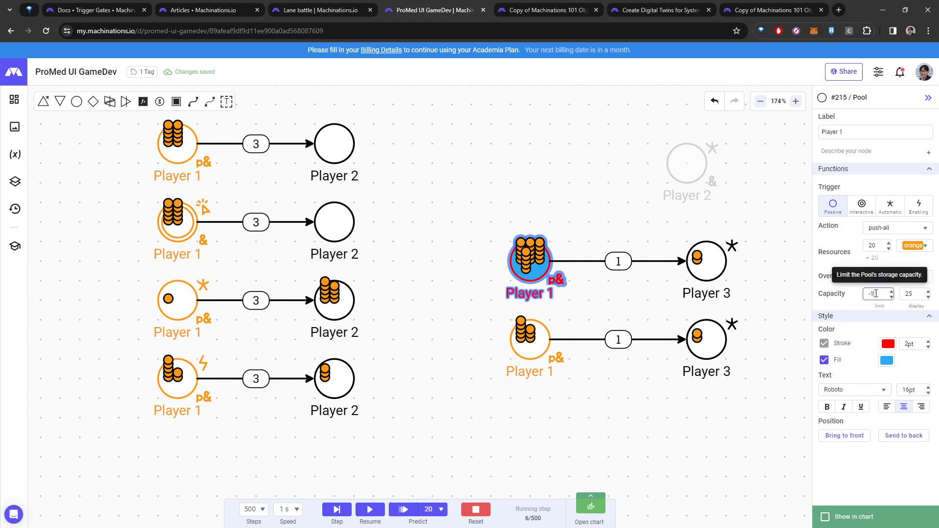
pyautogui.hotkey('ctrl', 'a')
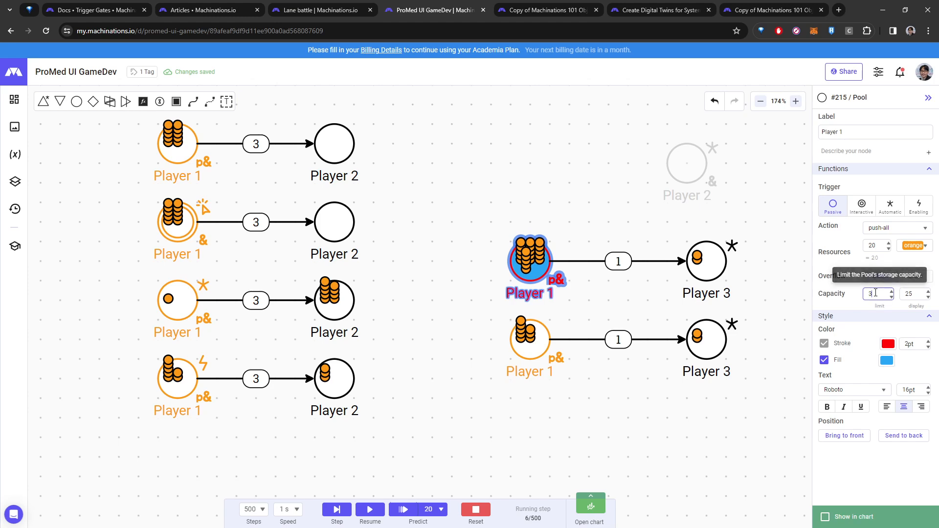
pyautogui.write('3')
pyautogui.click(913, 307)
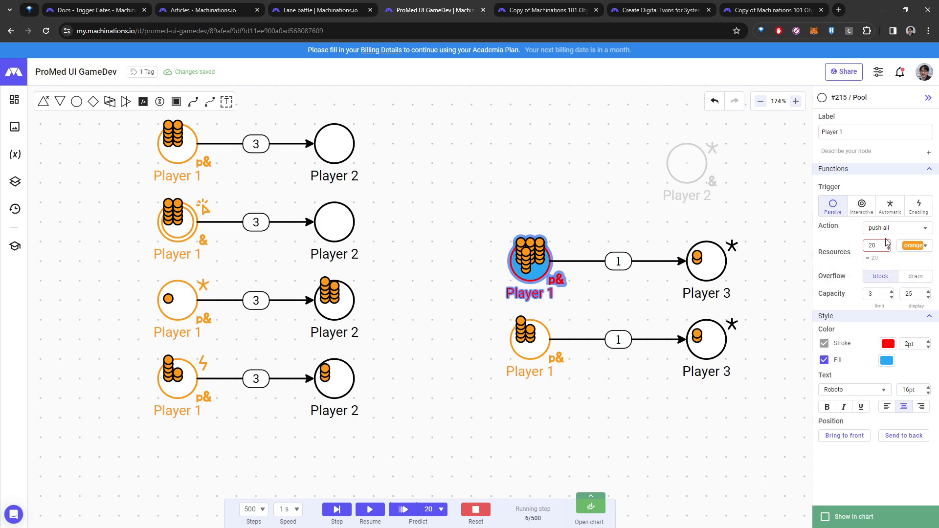
pyautogui.moveTo(917, 295); pyautogui.dragTo(895, 298)
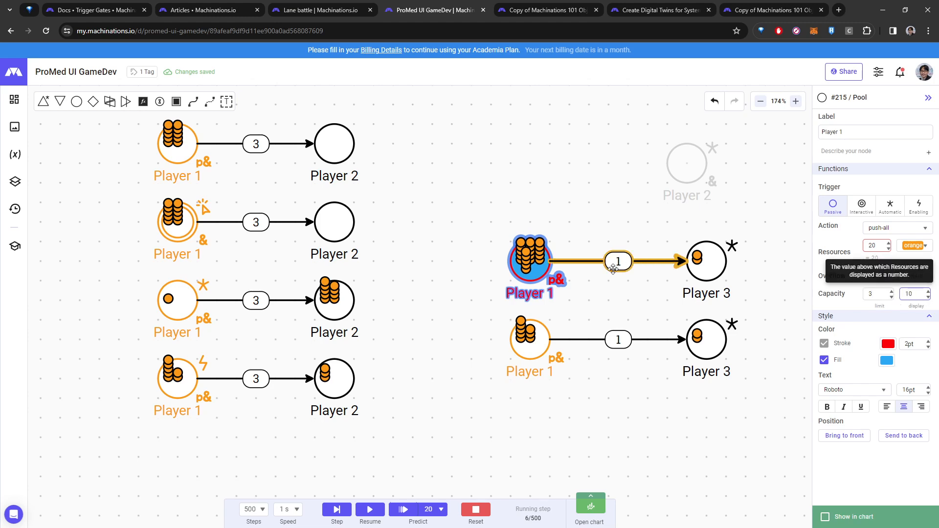
pyautogui.click(614, 294)
pyautogui.click(533, 265)
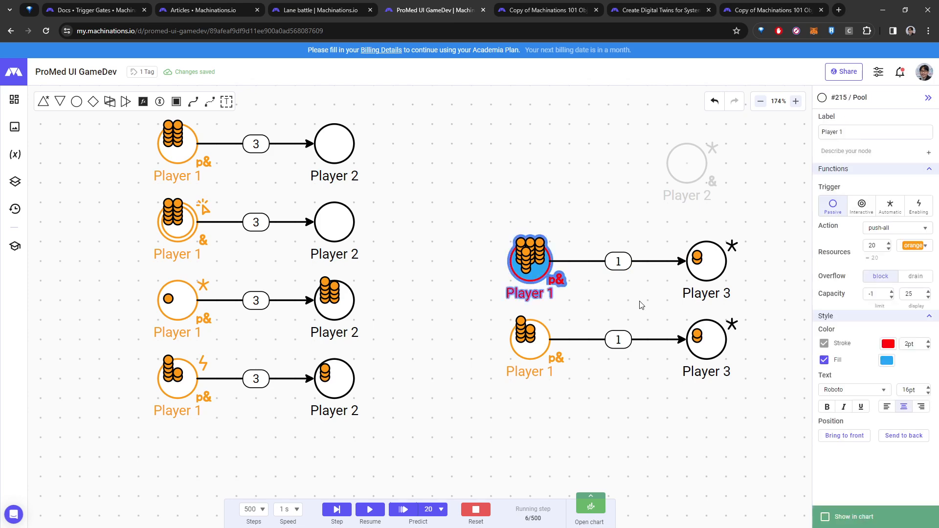
# Set the blue Player 1 pool's display capacity to 20
pyautogui.moveTo(641, 305); pyautogui.dragTo(565, 320)
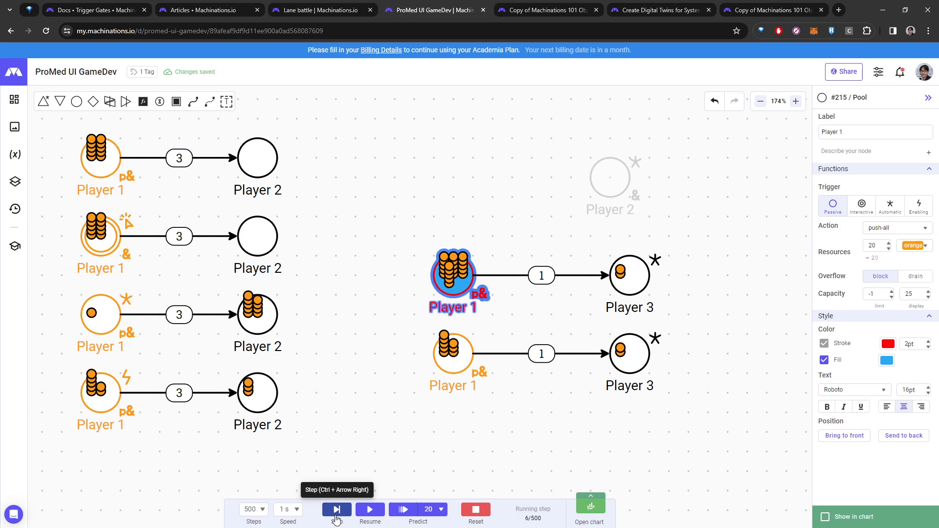
pyautogui.doubleClick(908, 293)
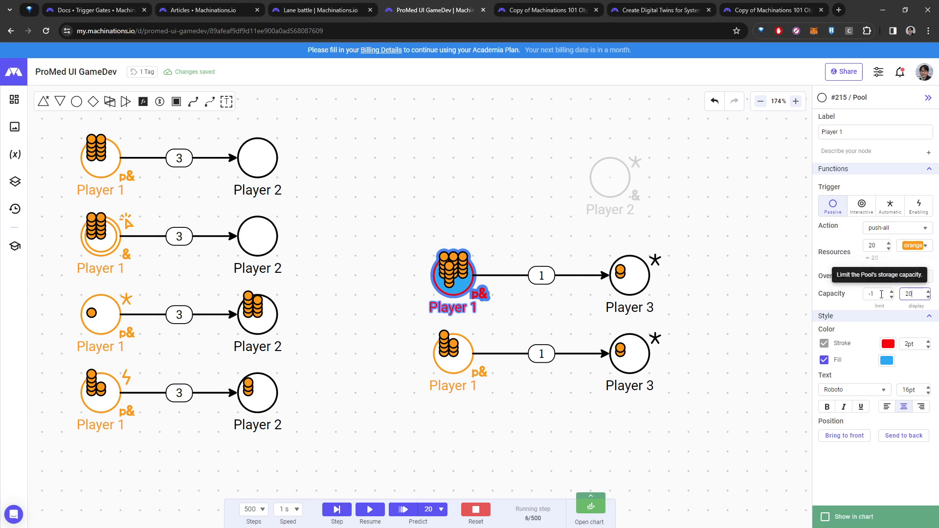
pyautogui.click(737, 304)
pyautogui.click(462, 275)
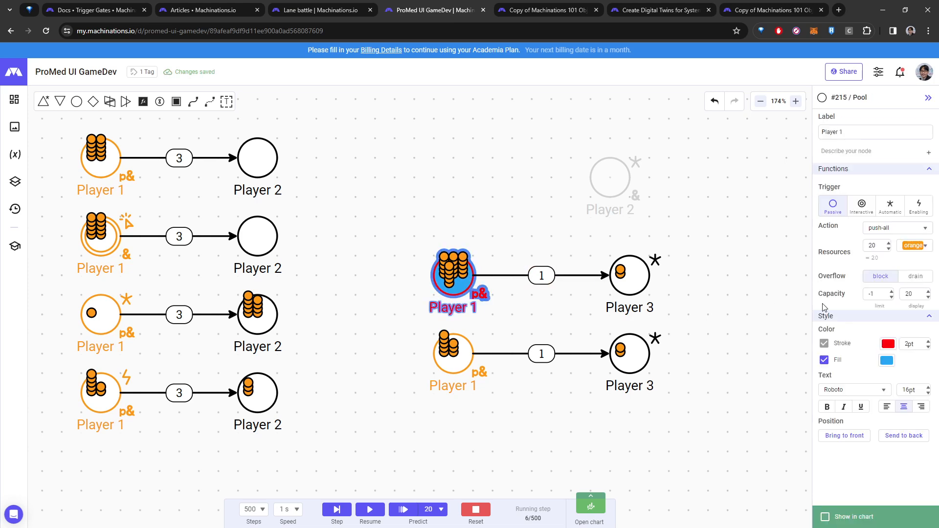
# Set the blue Player 1 pool's resources to 100 and advance the simulation by one step
pyautogui.click(876, 244)
pyautogui.click(336, 509)
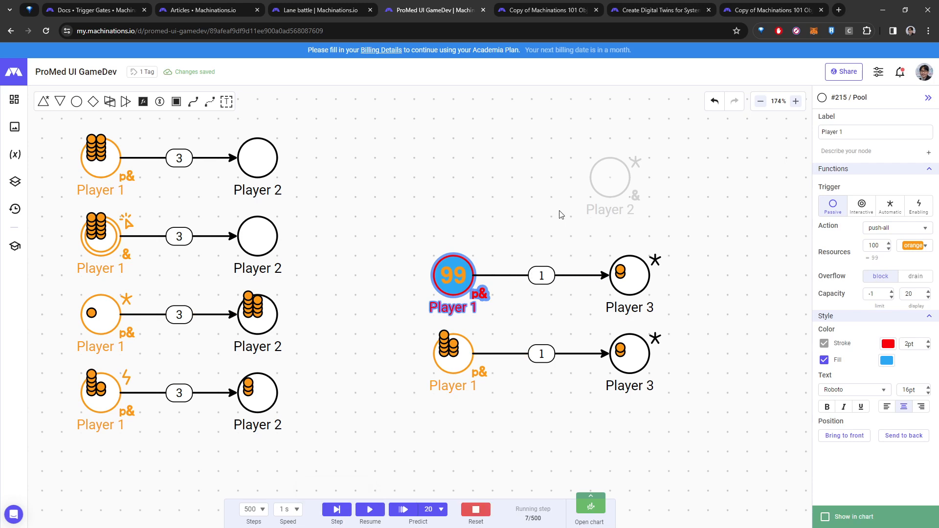
pyautogui.click(909, 293)
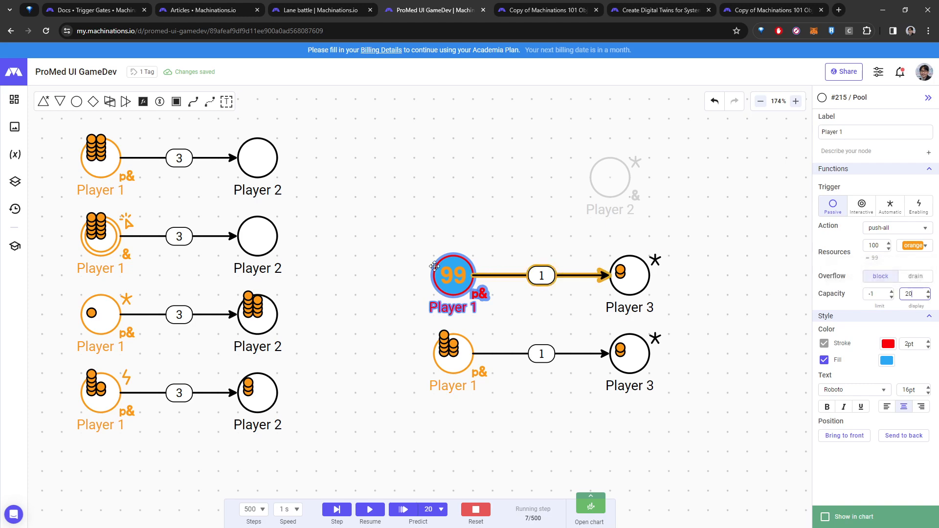